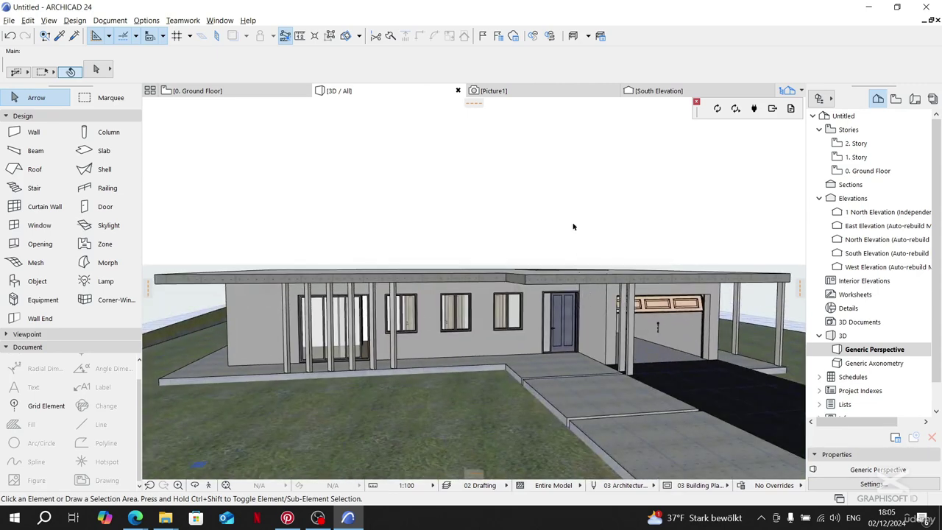
- Save the house project to the Desktop as an ARCHICAD Solo Project named Twinmotion-Archicad-Course
scroll(516, 254, up, 3)
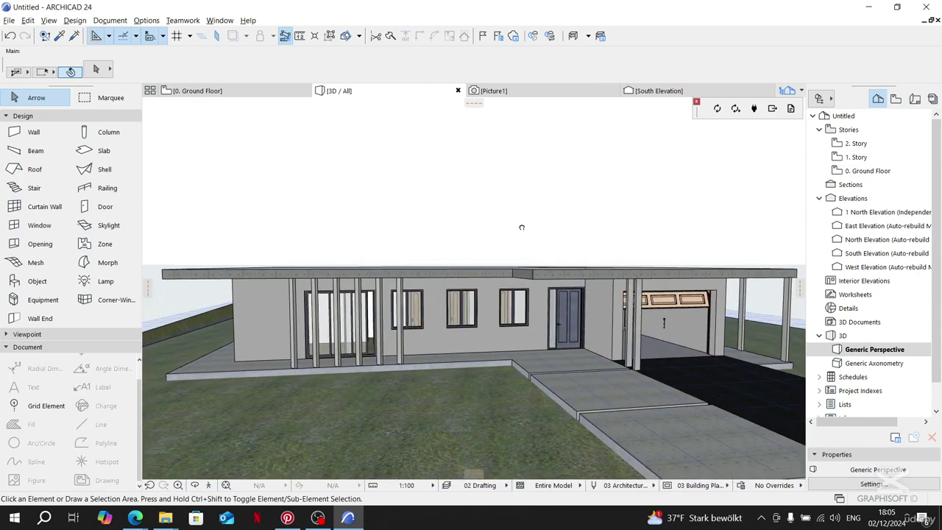
scroll(533, 225, down, 2)
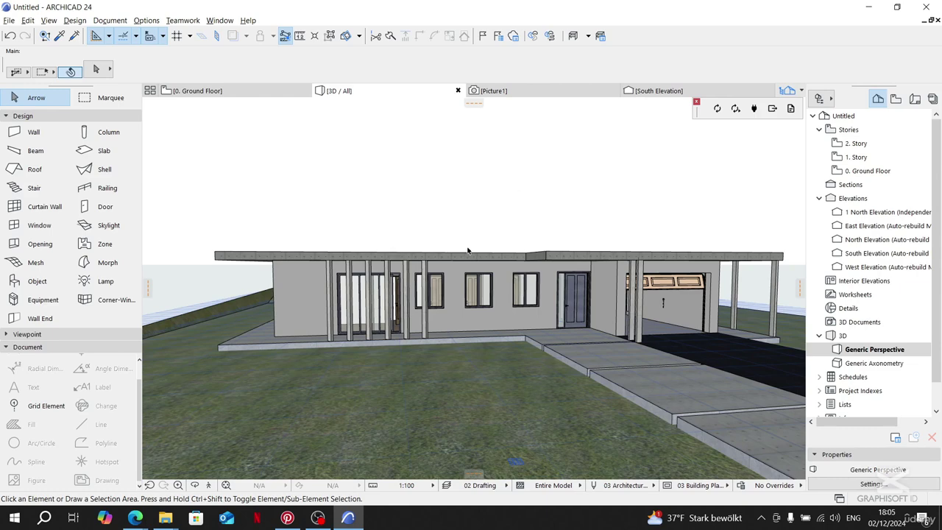
click(8, 20)
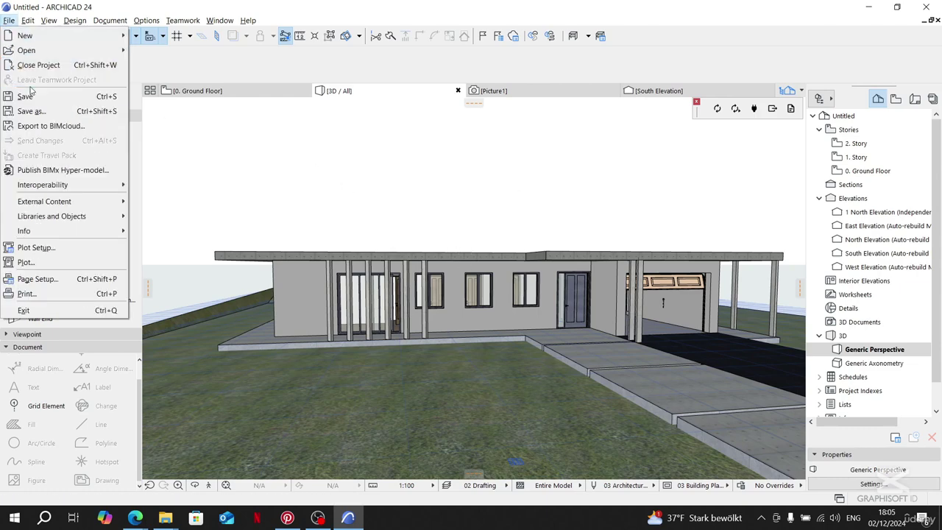
click(33, 96)
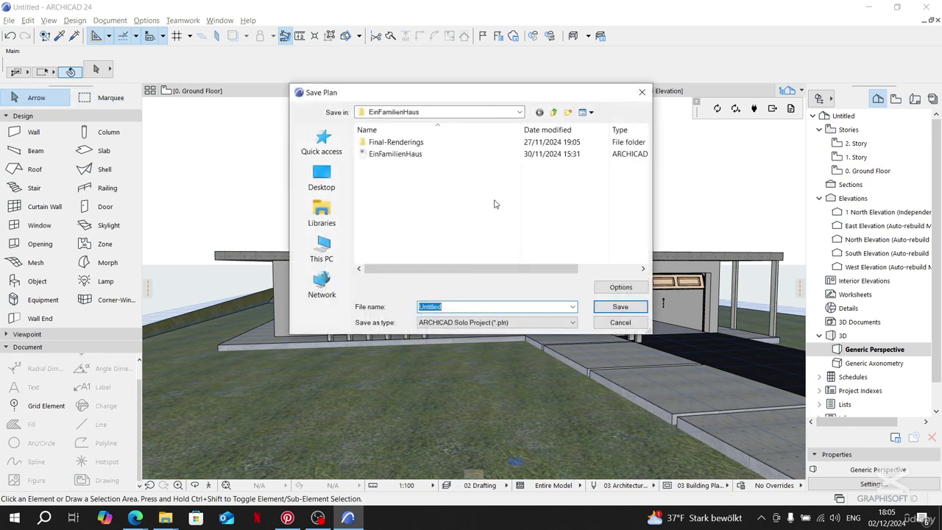
click(331, 181)
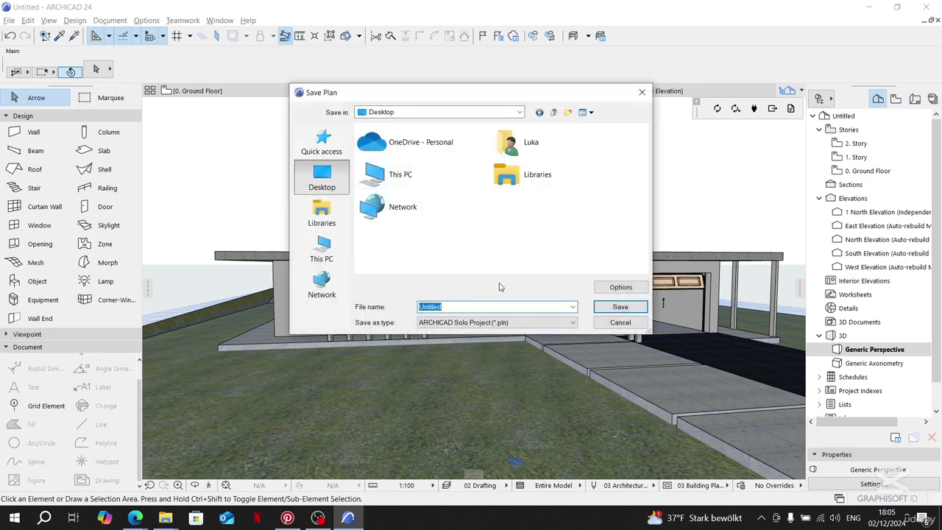
text(Twin)
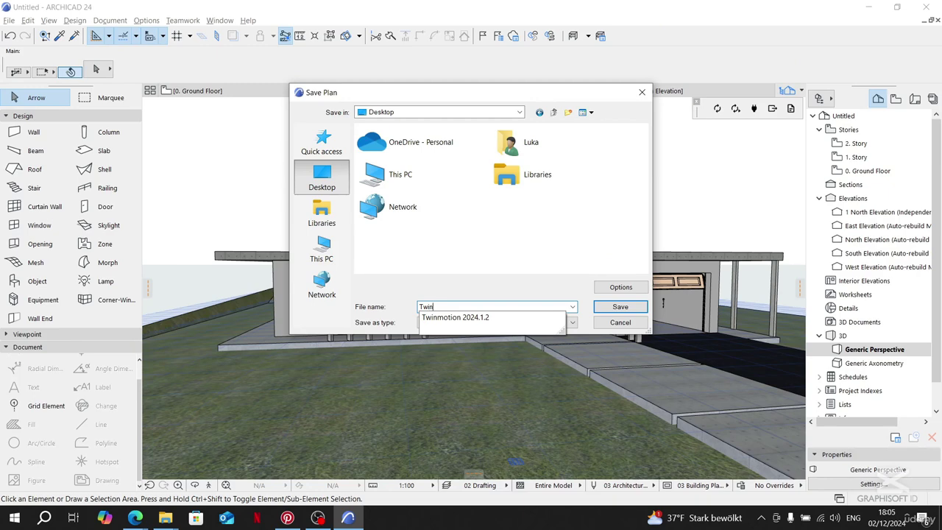
text(motion-)
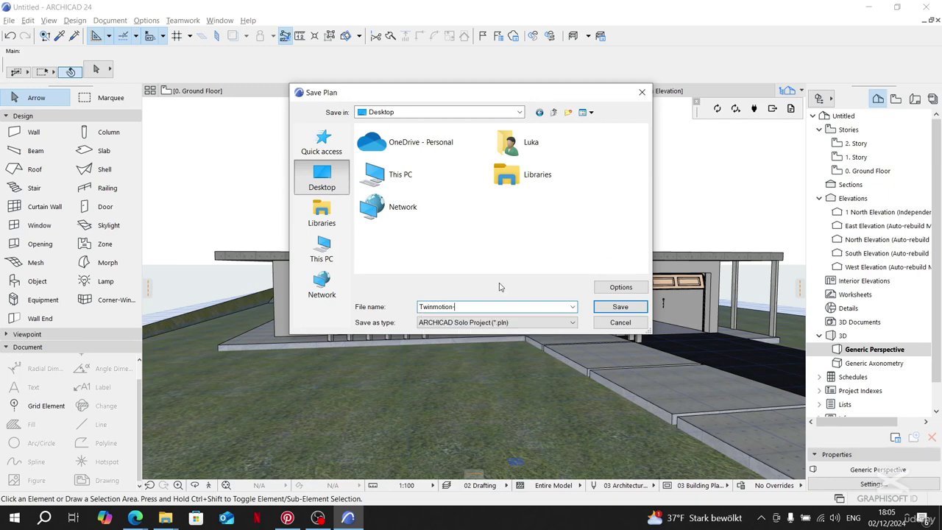
text(Course)
text(Archicad)
text(-)
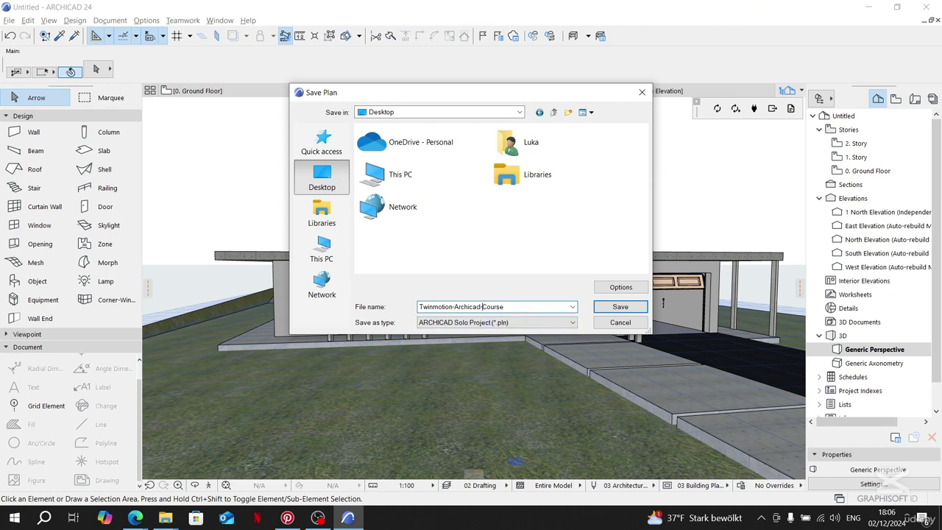
click(610, 307)
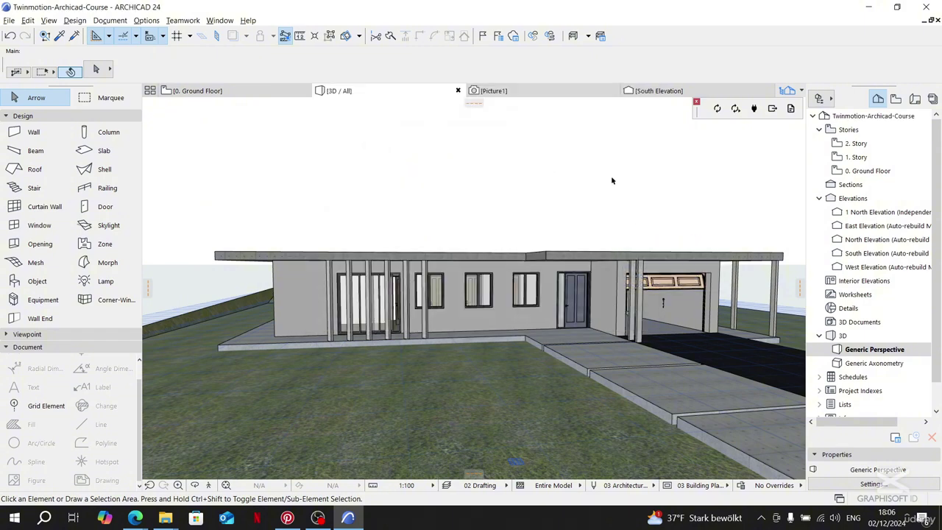
- Switch from Archicad to the Epic Games Launcher on the desktop and open its Twinmotion page
middle_drag(608, 218, 579, 220)
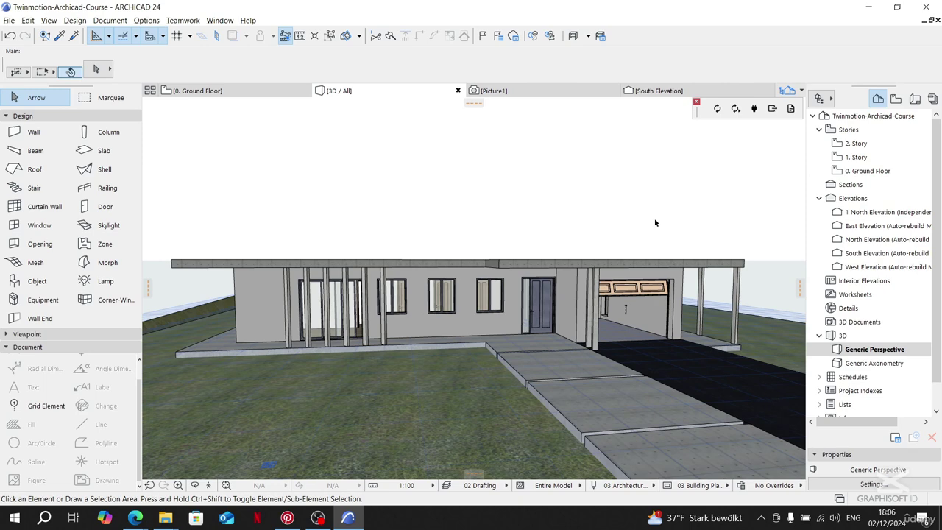
click(940, 526)
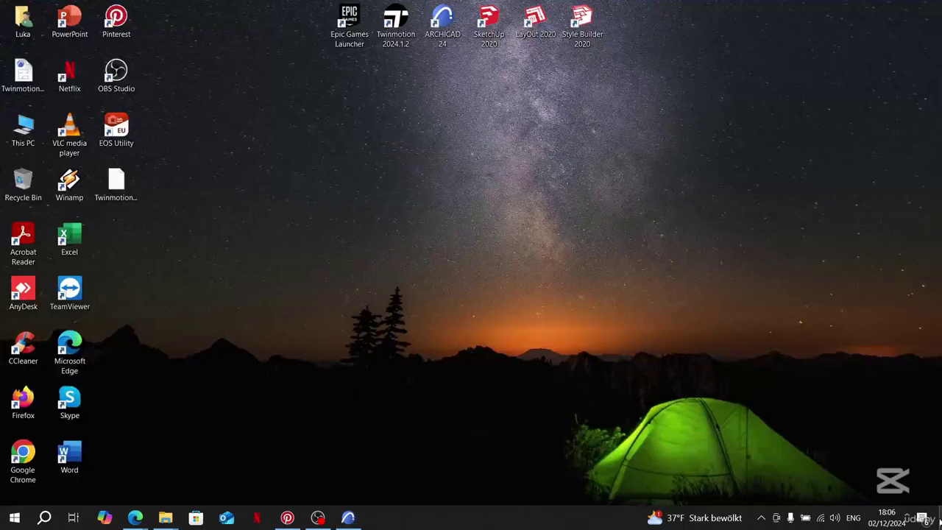
double_click(350, 23)
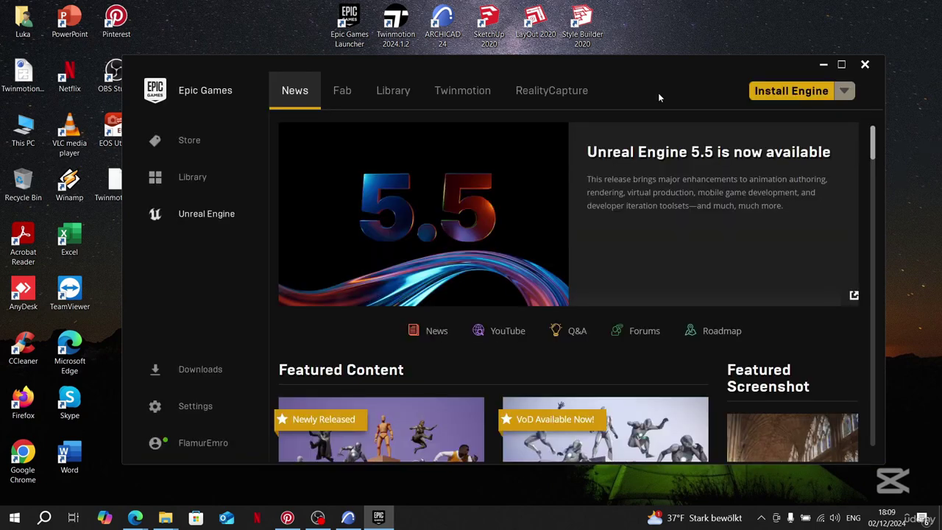
click(462, 104)
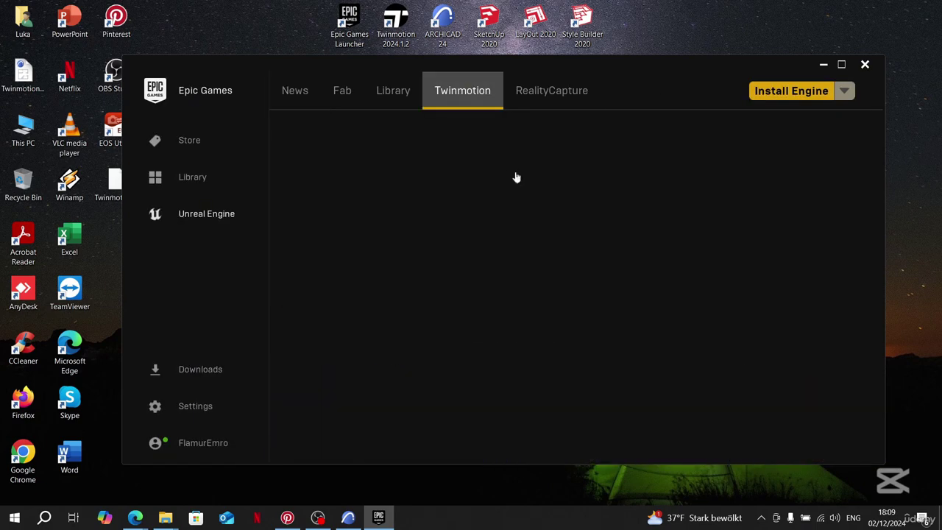
- Select Twinmotion 2024.1.2 as the version to run
scroll(546, 307, down, 3)
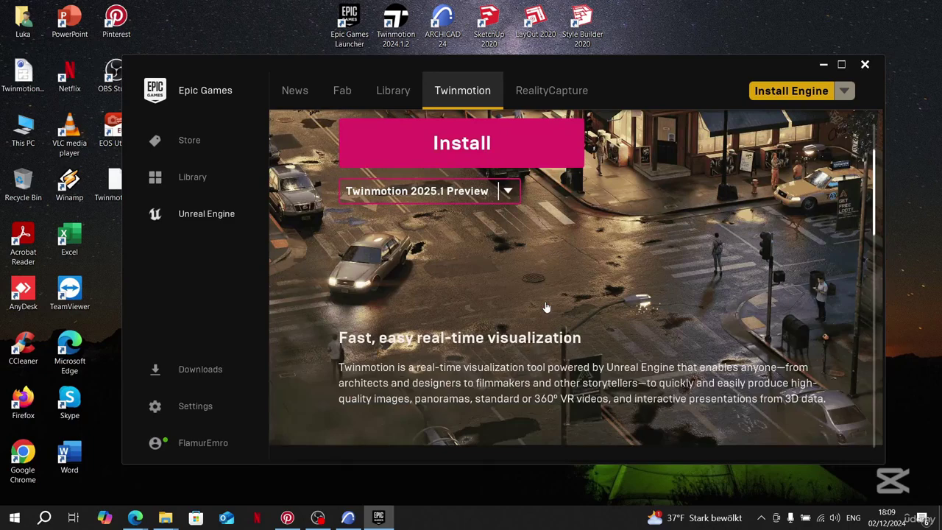
click(508, 190)
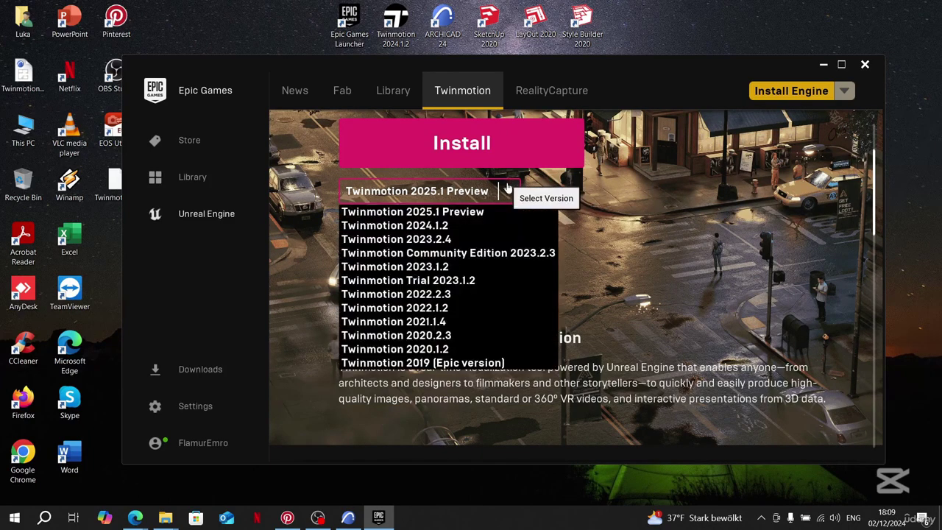
click(484, 225)
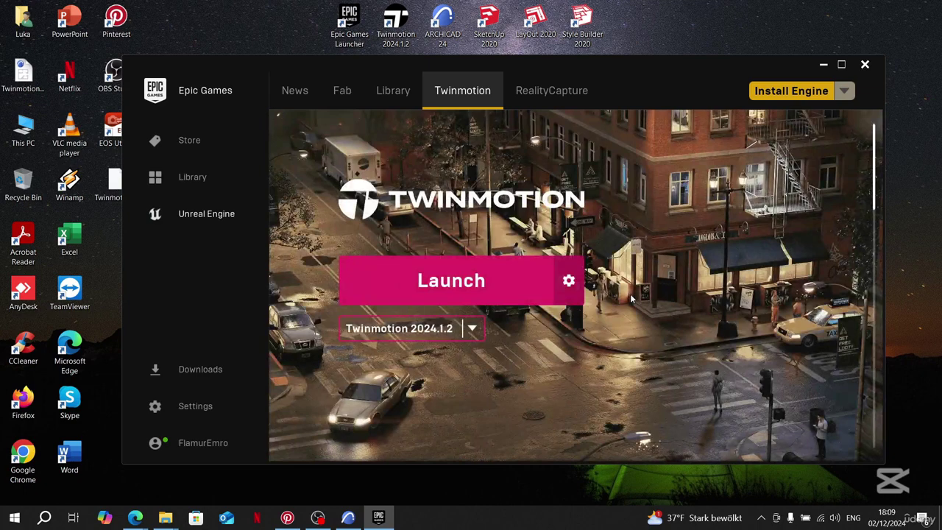
- Launch Twinmotion 2024.1.2 and start a new scene
scroll(631, 298, down, 10)
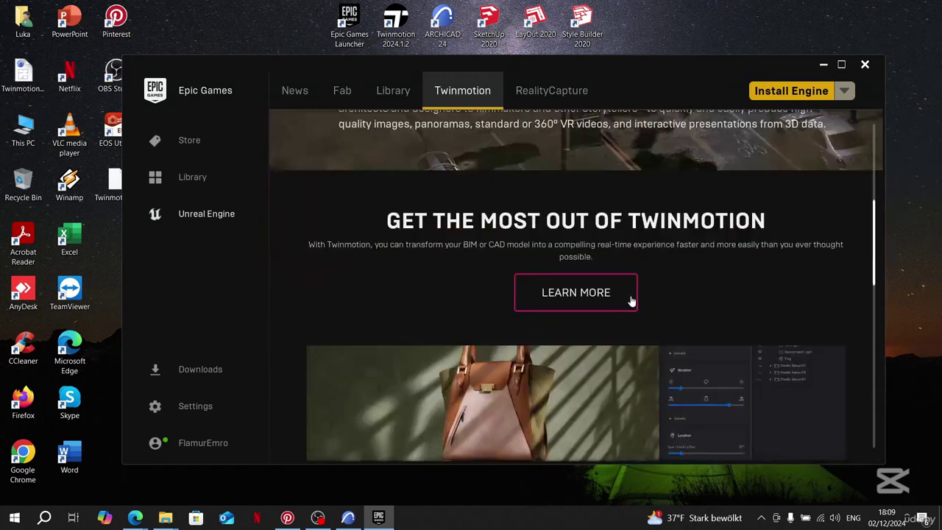
drag(875, 232, 857, 399)
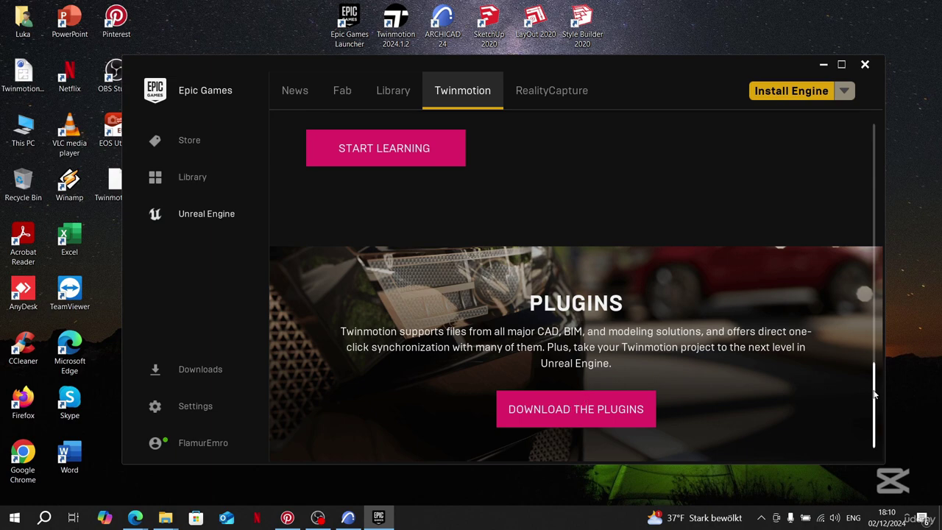
drag(875, 395, 863, 153)
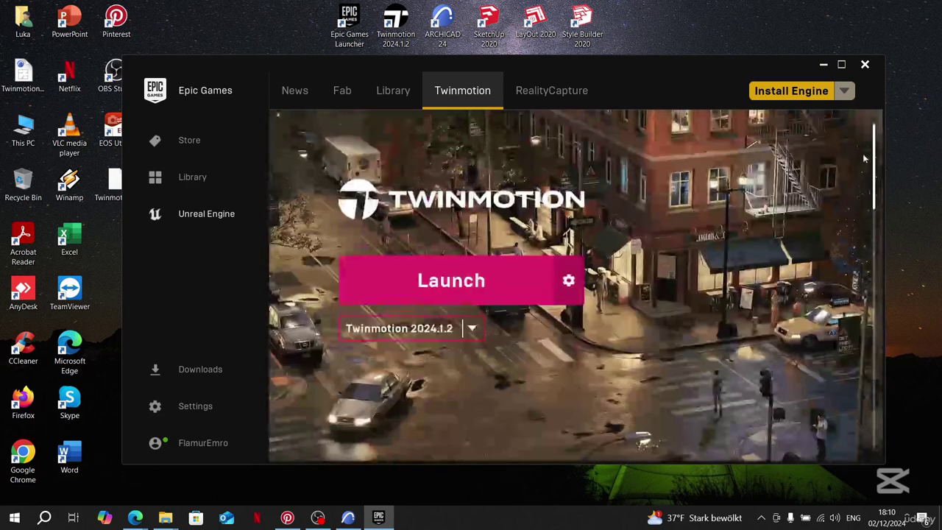
click(468, 284)
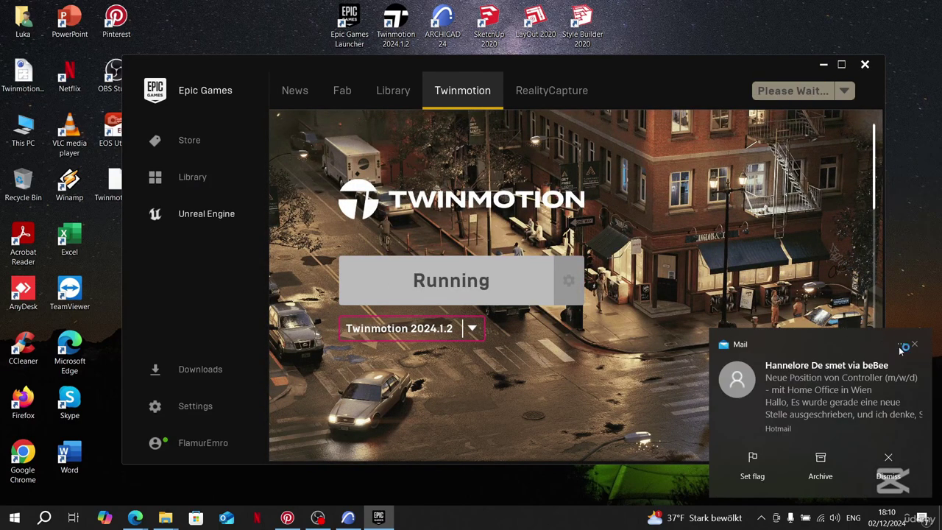
click(914, 344)
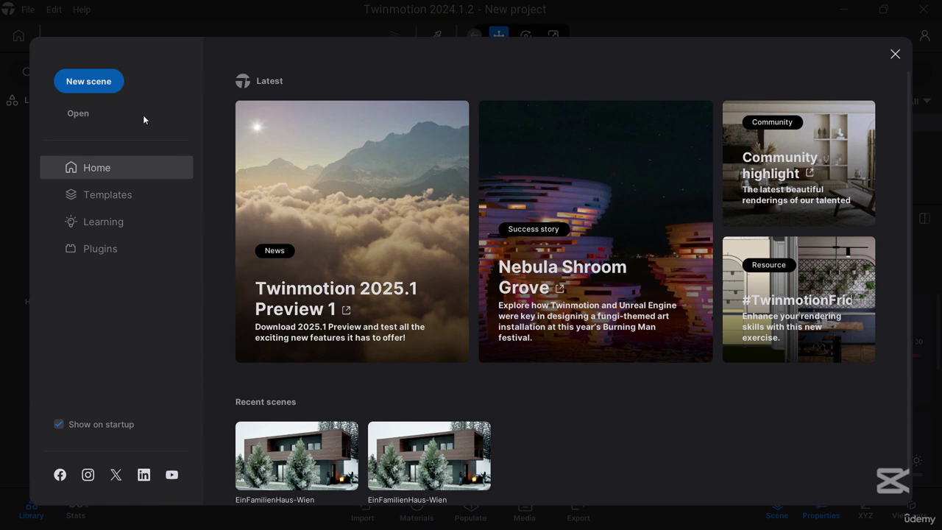
click(103, 81)
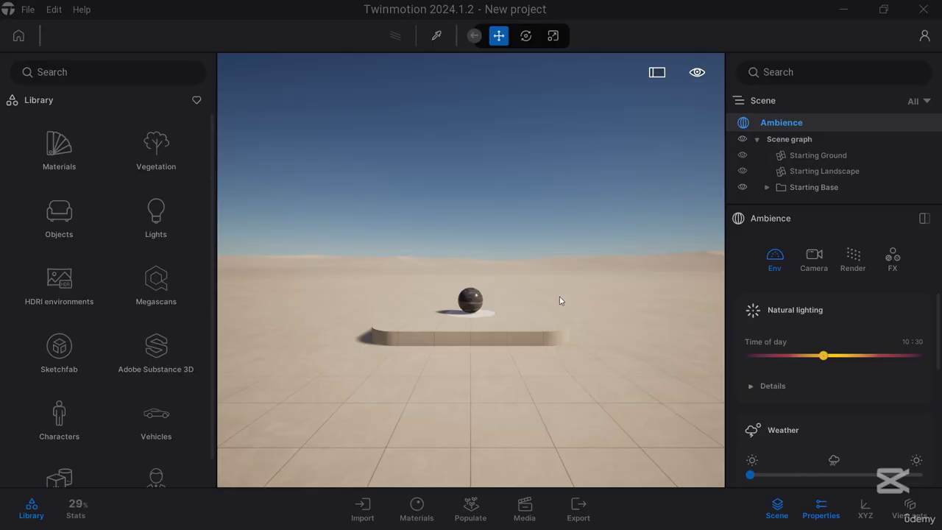
- Look around the default scene by rotating the camera and zooming in and out on the starting base
mouse_move(587, 297)
right_down()
mouse_move(383, 300)
mouse_move(699, 304)
mouse_move(586, 298)
right_up()
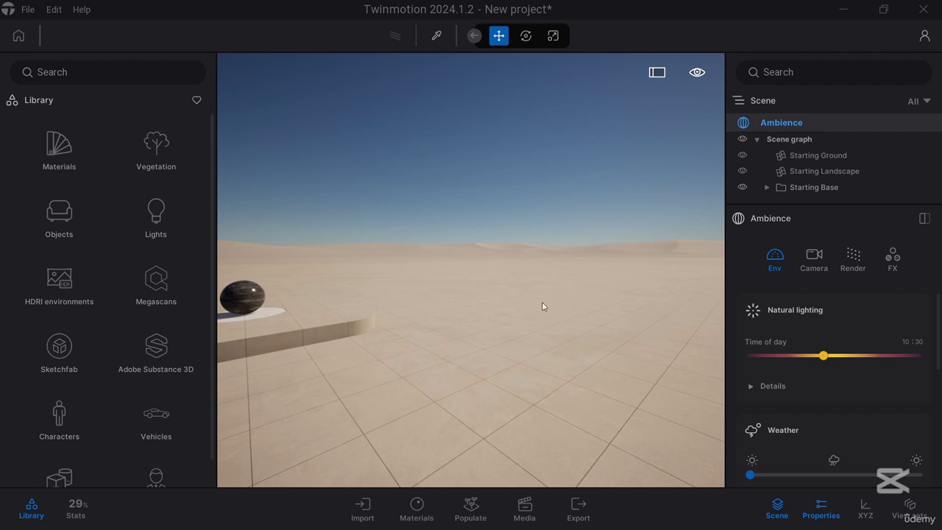
right_drag(348, 301, 344, 265)
right_drag(565, 258, 567, 301)
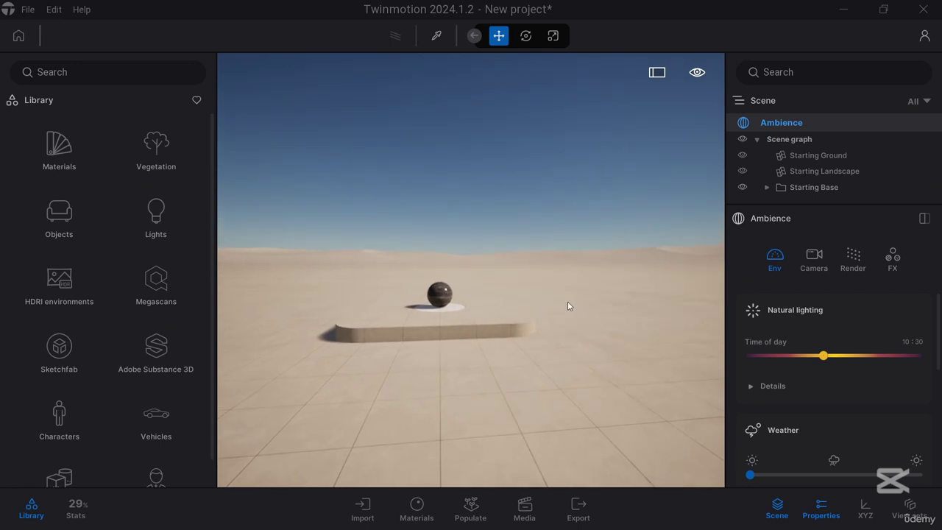
scroll(559, 292, up, 2)
scroll(558, 292, down, 3)
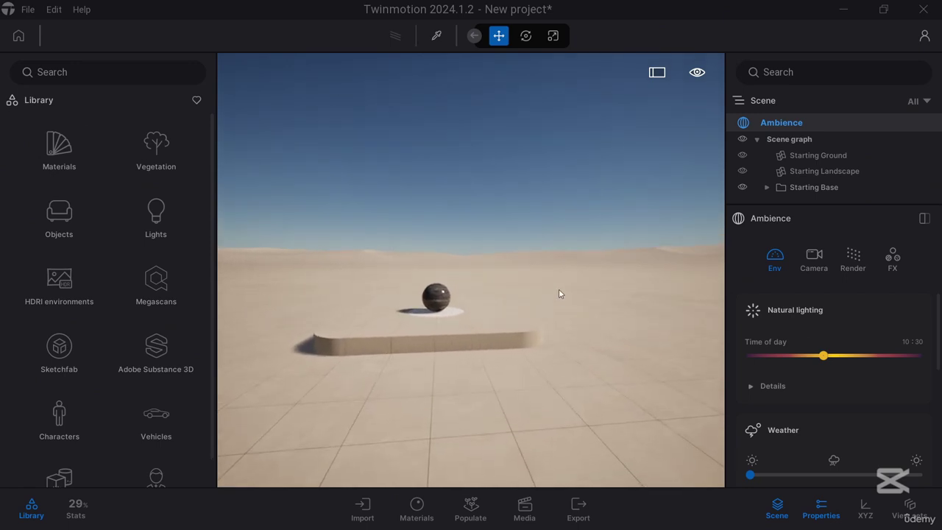
- Fly the camera forward, backward, sideways, up and down around the sphere and starting base to view them from different positions
key(d)
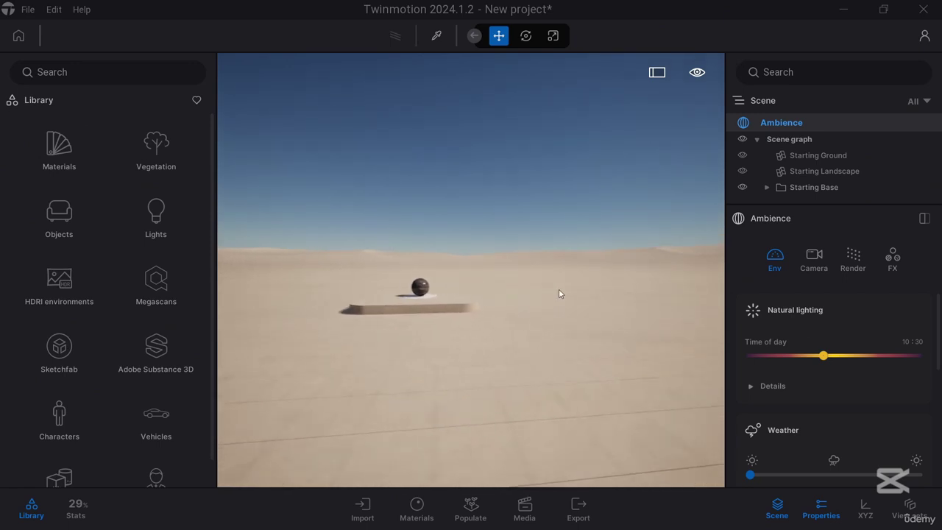
key(a)
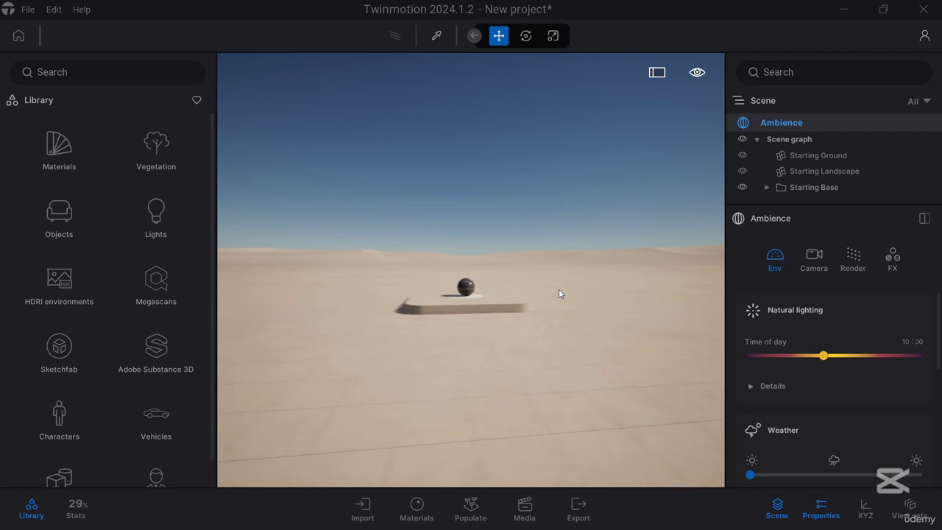
key(w)
key(d)
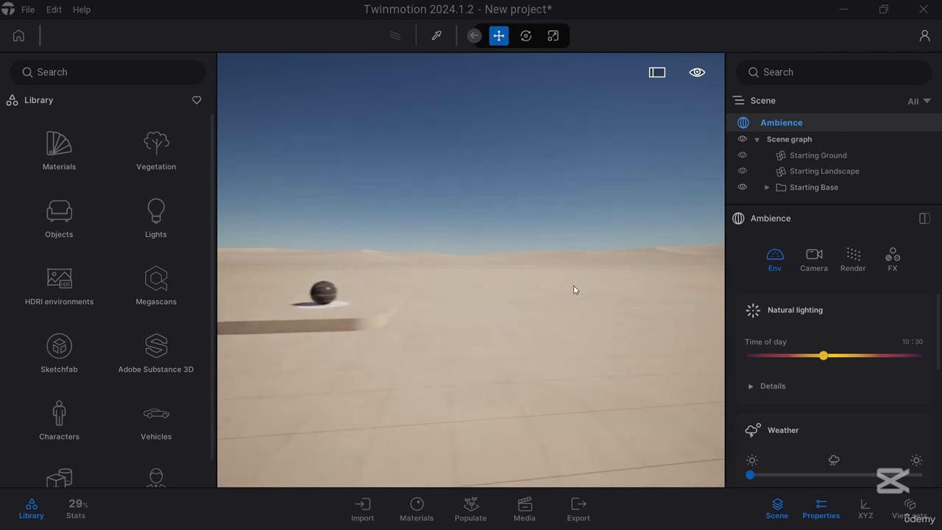
key(w)
key(s)
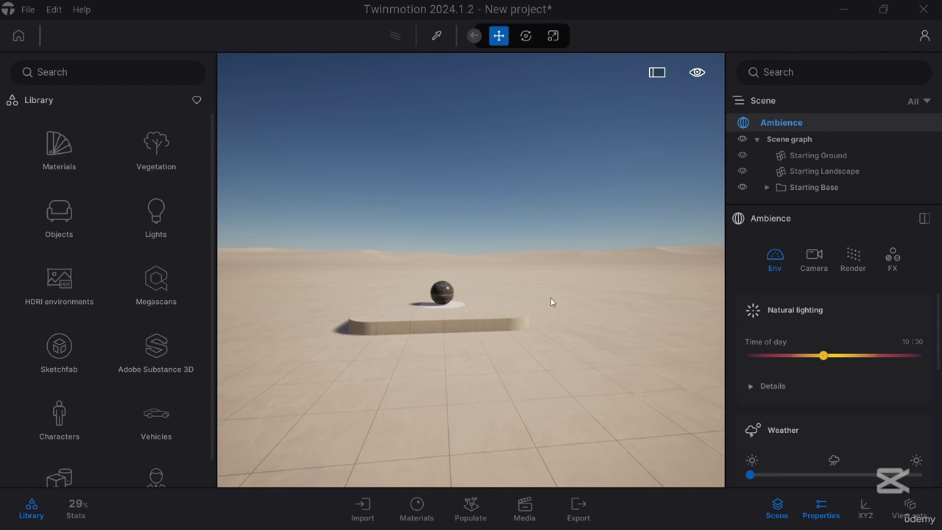
key(w)
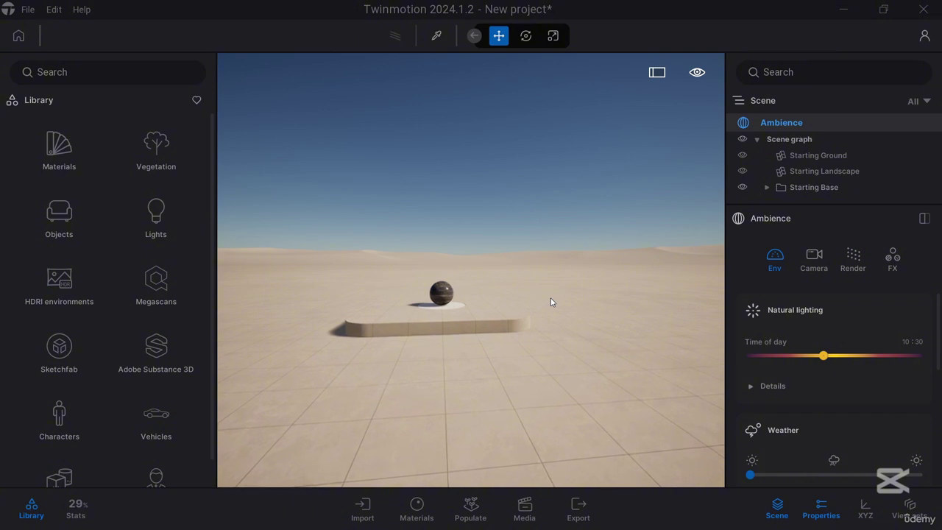
key(w)
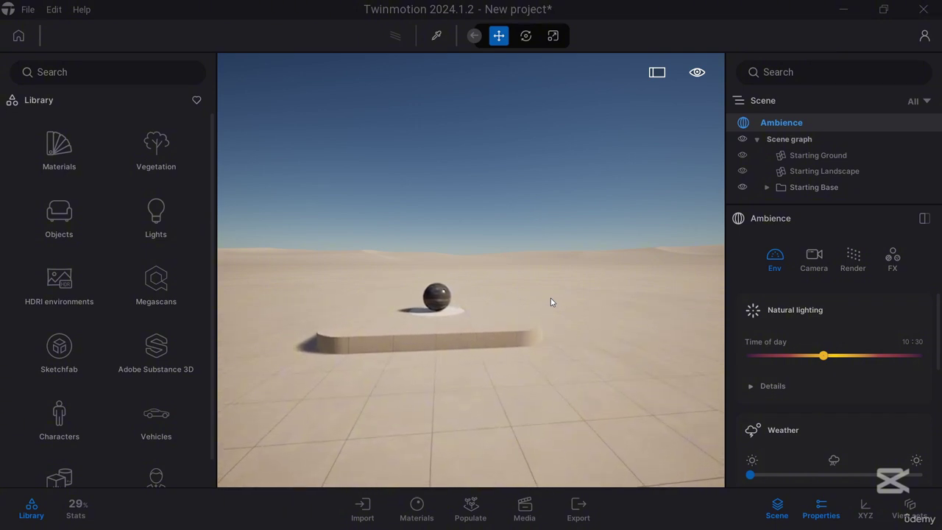
key(w)
key(w)
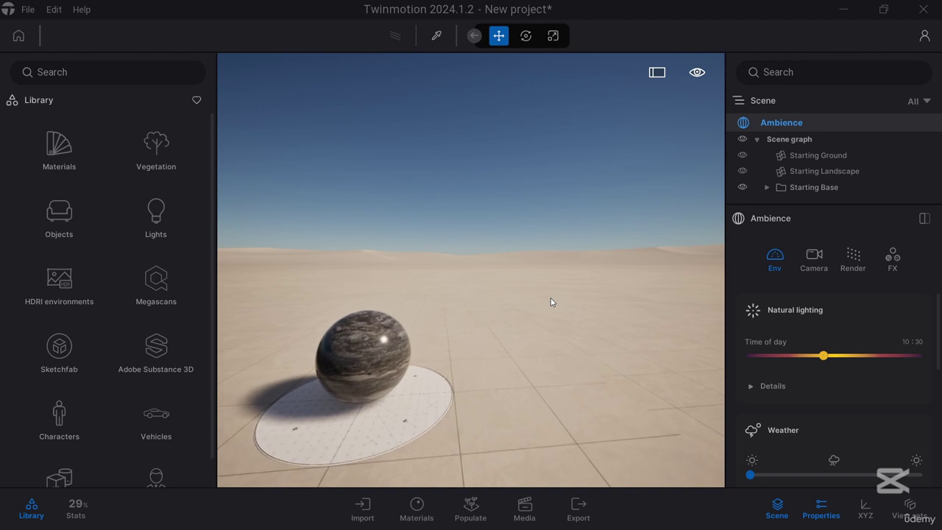
key(s)
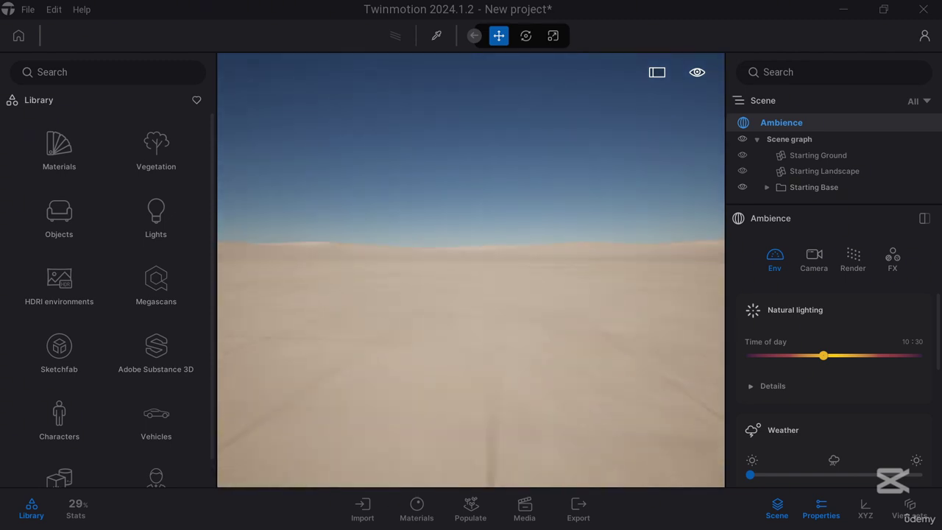
key(a)
key(e)
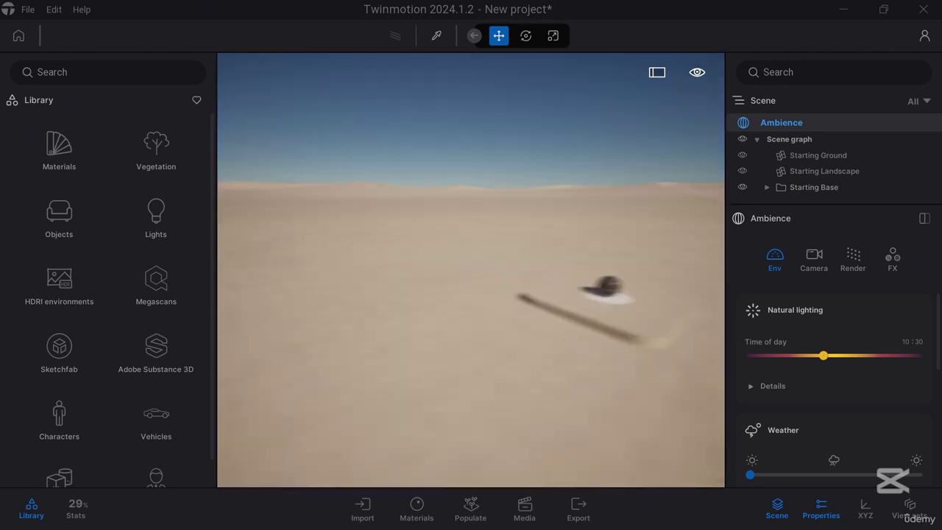
key(q)
key(e)
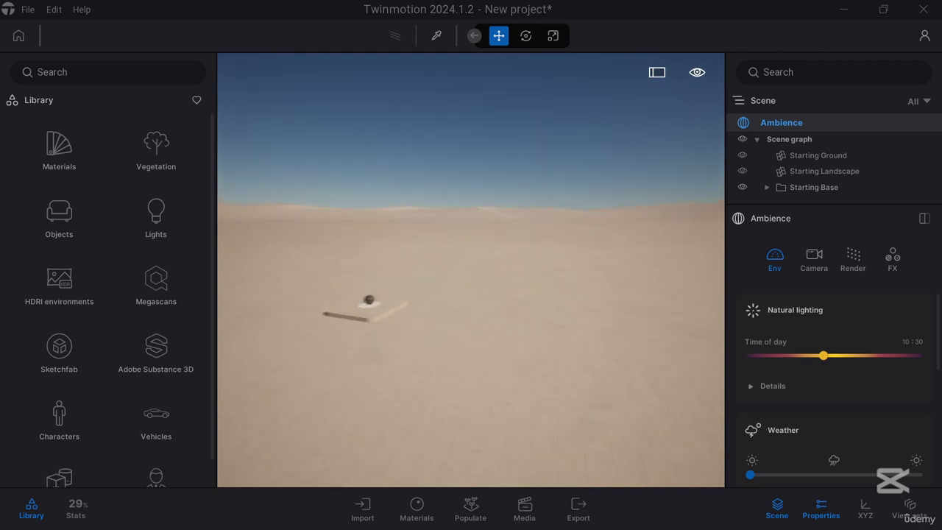
- Hide the Starting Base in the scene and deselect it
key(w)
key(q)
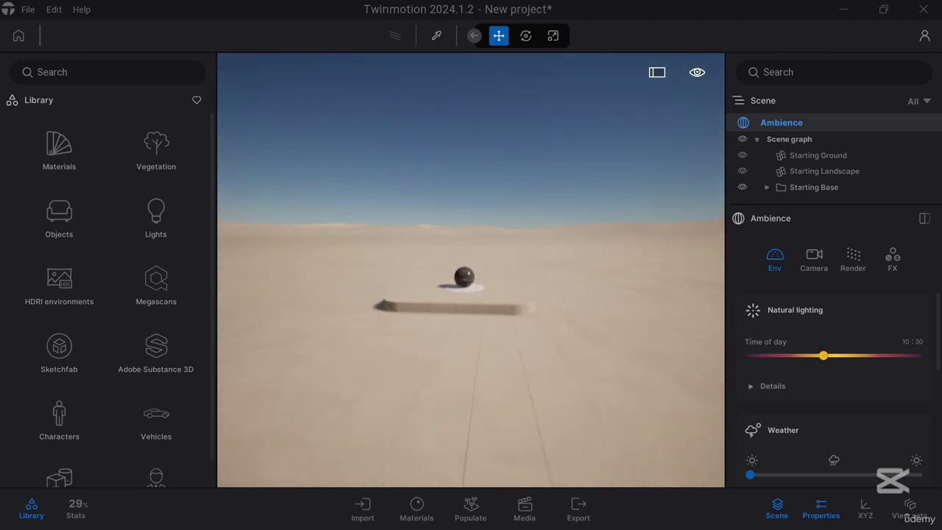
key(e)
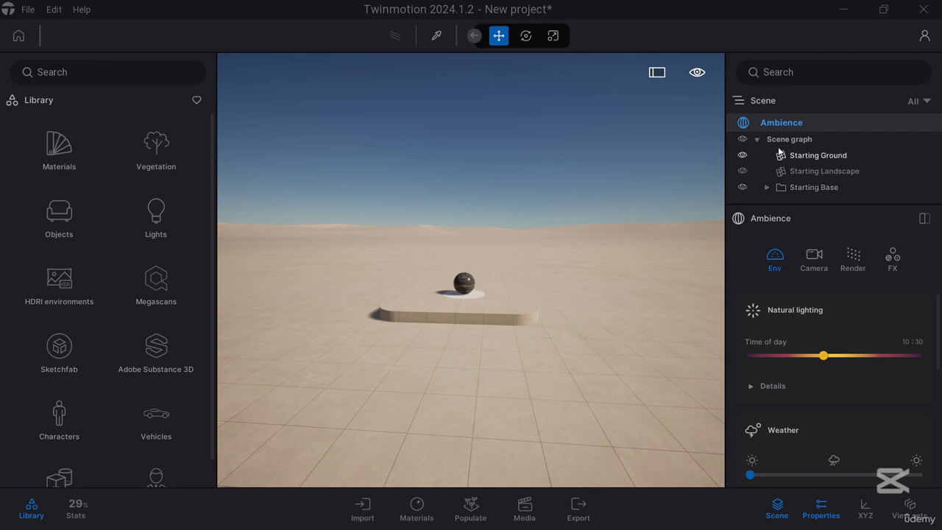
click(796, 188)
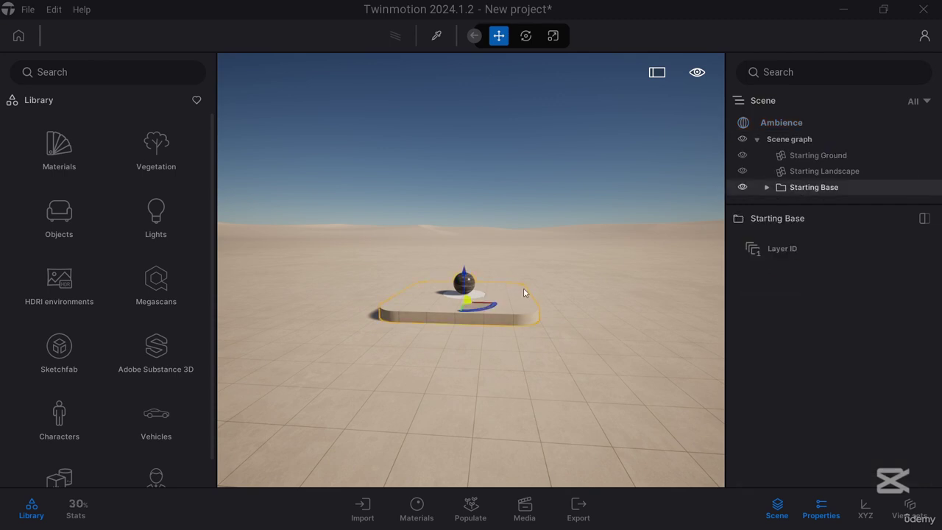
click(742, 187)
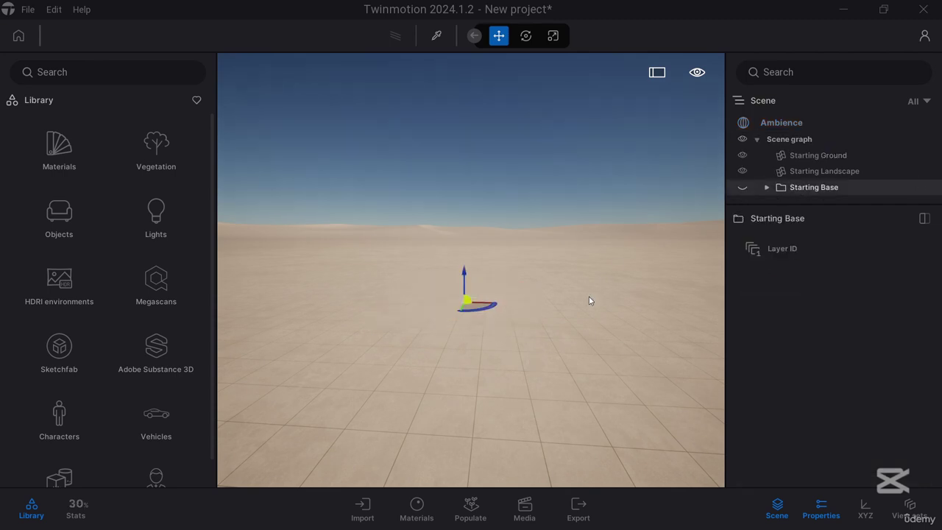
click(471, 364)
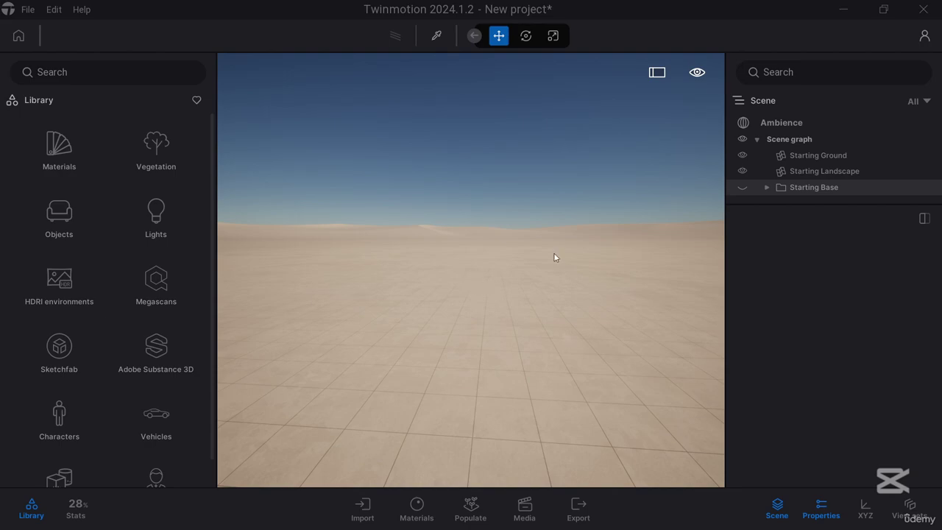
scroll(440, 338, down, 2)
- Switch to Archicad, hide and show the Datasmith palette again, and reposition it slightly over the 3D view
key(alt+Tab)
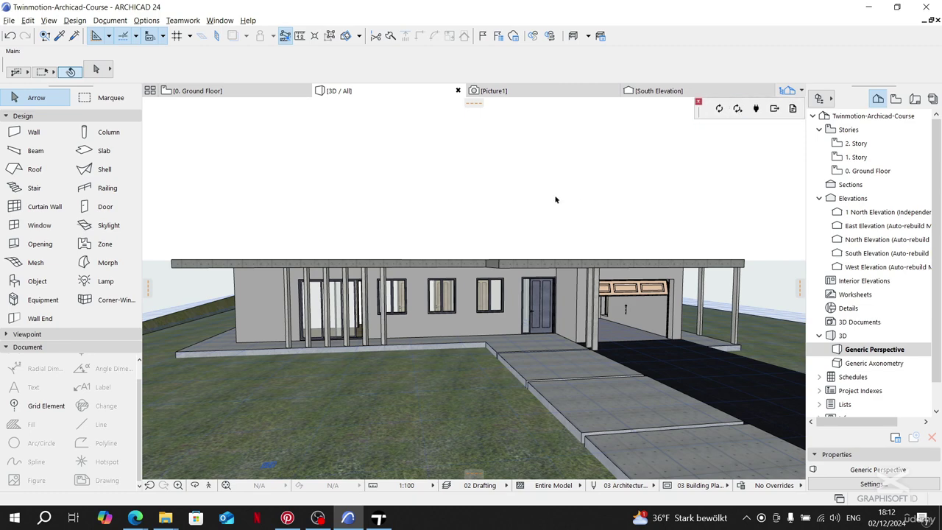
click(216, 22)
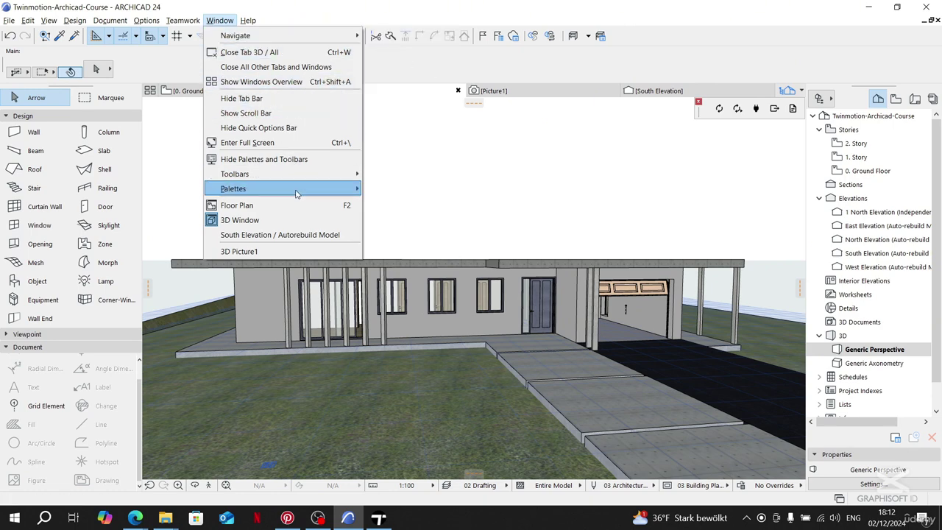
mouse_move(346, 189)
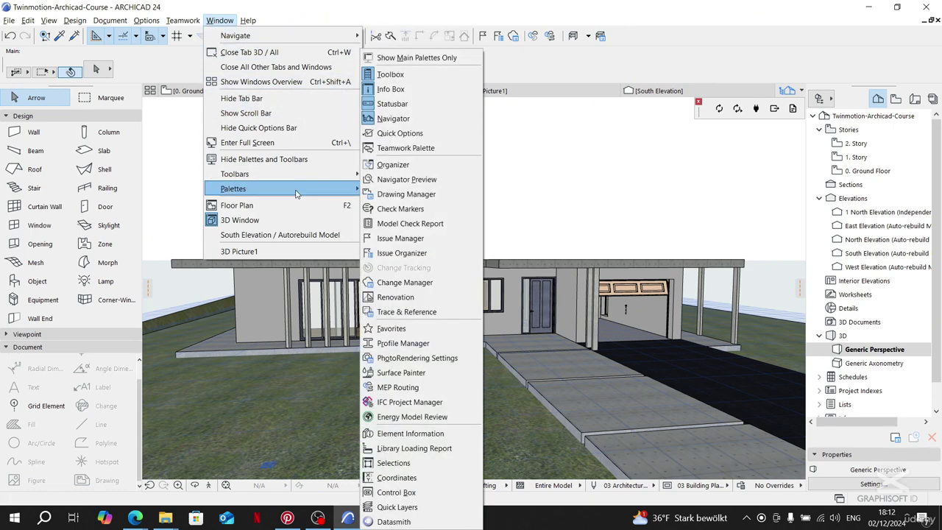
click(421, 522)
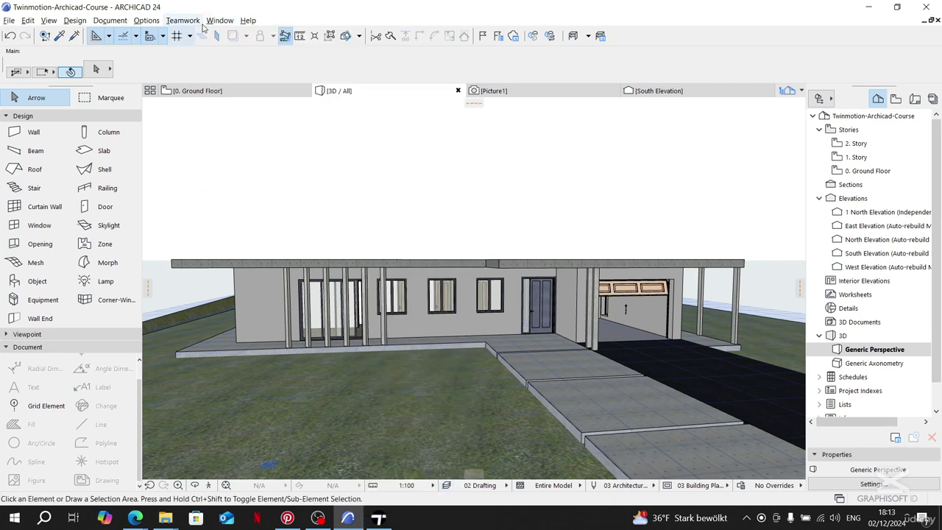
click(219, 20)
mouse_move(251, 188)
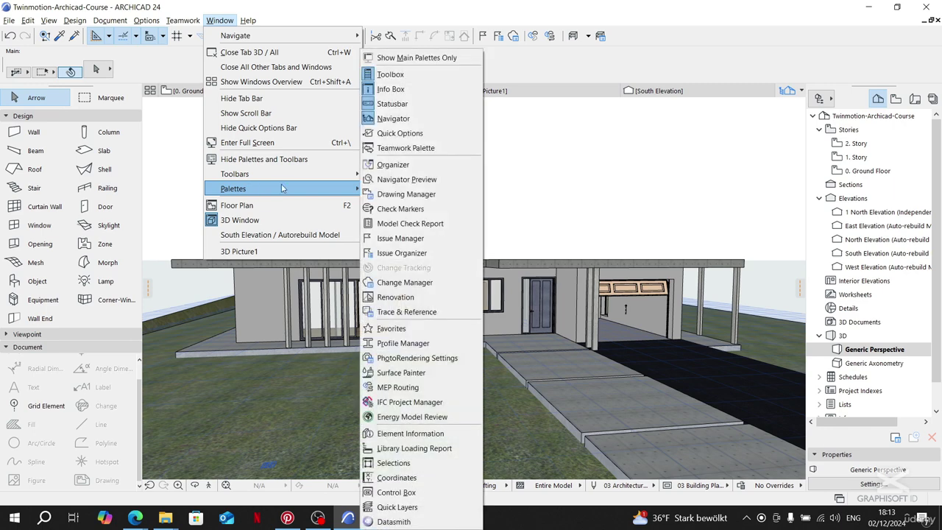
click(417, 524)
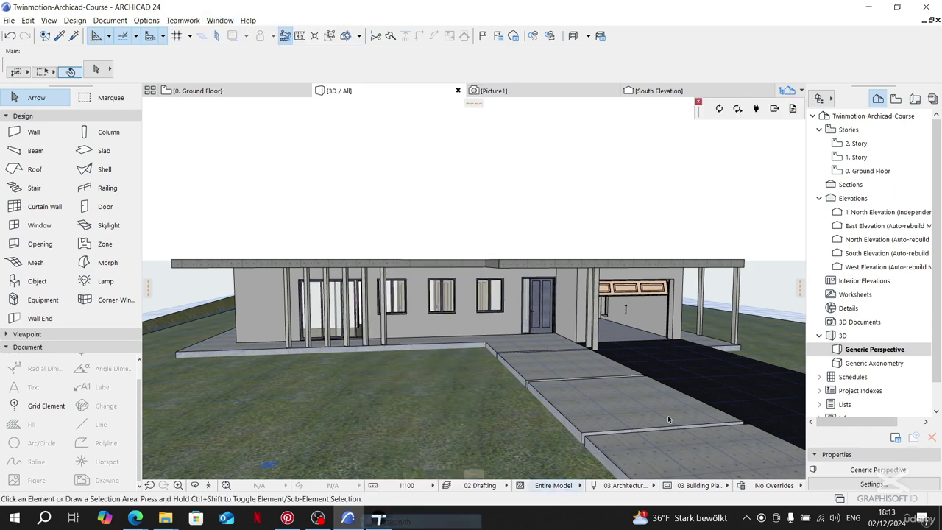
mouse_move(705, 116)
mouse_down()
mouse_move(688, 54)
mouse_move(746, 137)
mouse_move(688, 182)
mouse_move(736, 140)
mouse_move(703, 107)
mouse_up()
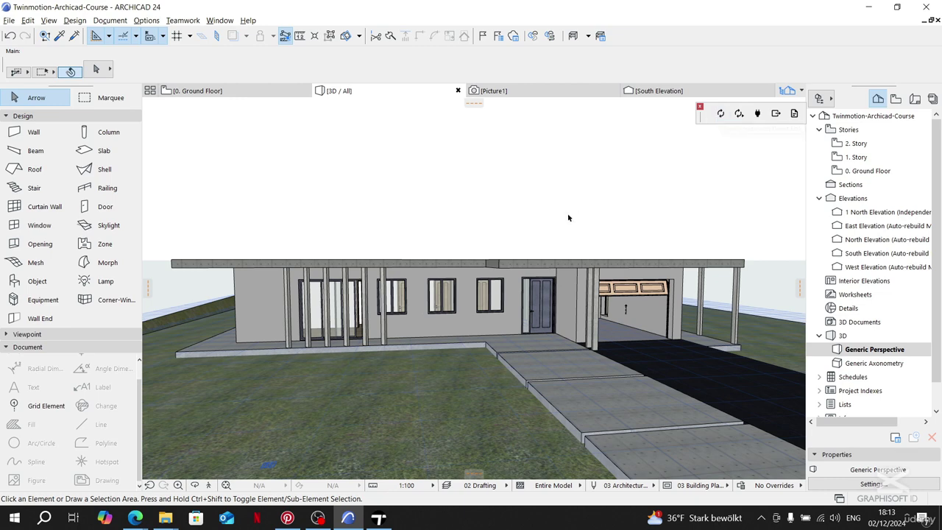
- Switch to Twinmotion and import the Direct Link source "ARCHICAD - Twinmotion-Archicad-Course"
shift+middle_drag(372, 239, 540, 236)
scroll(386, 228, up, 5)
scroll(386, 229, down, 5)
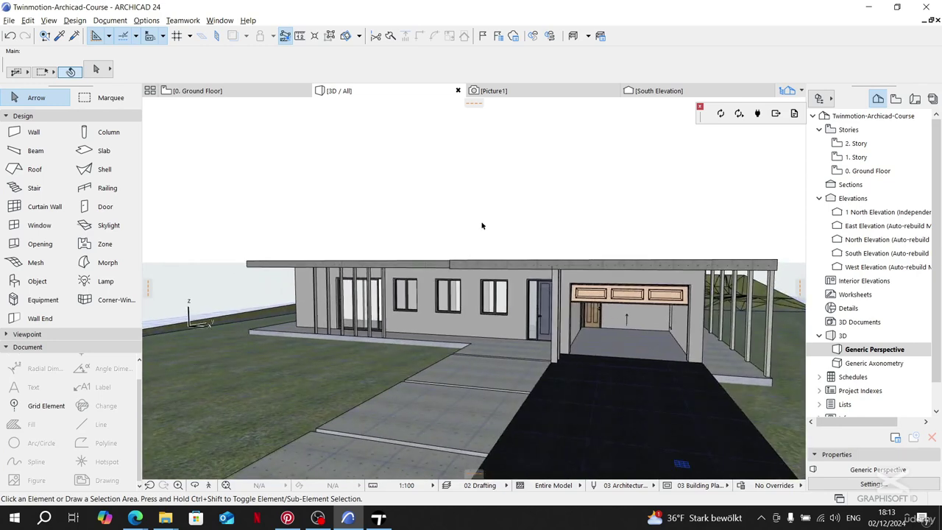
shift+middle_drag(527, 223, 541, 217)
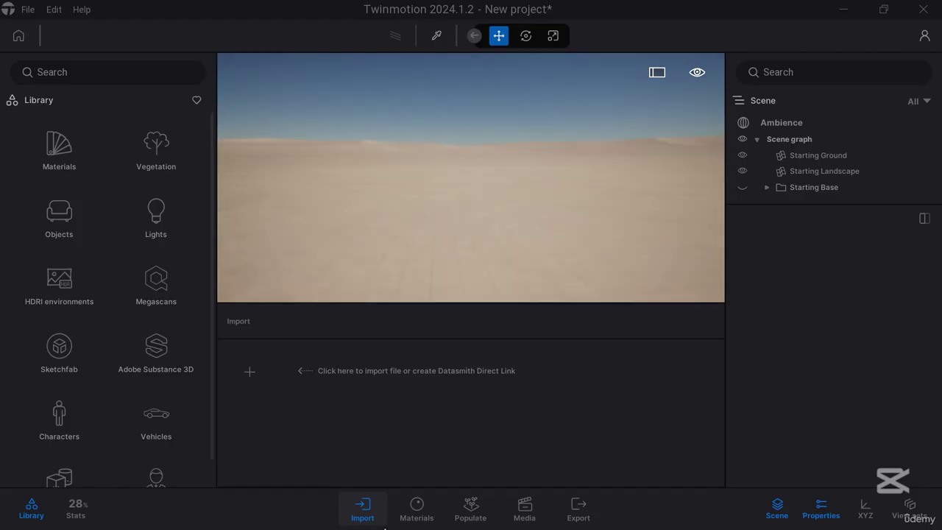
click(250, 364)
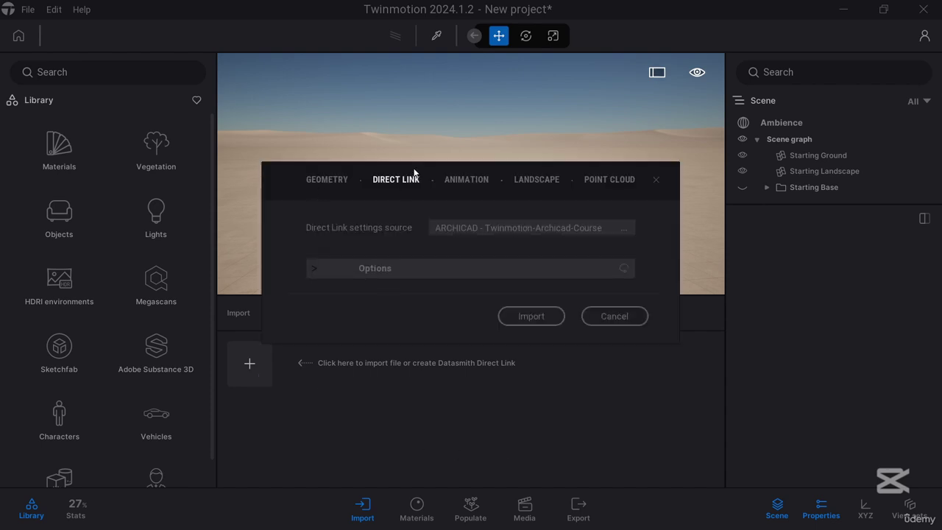
drag(414, 172, 421, 114)
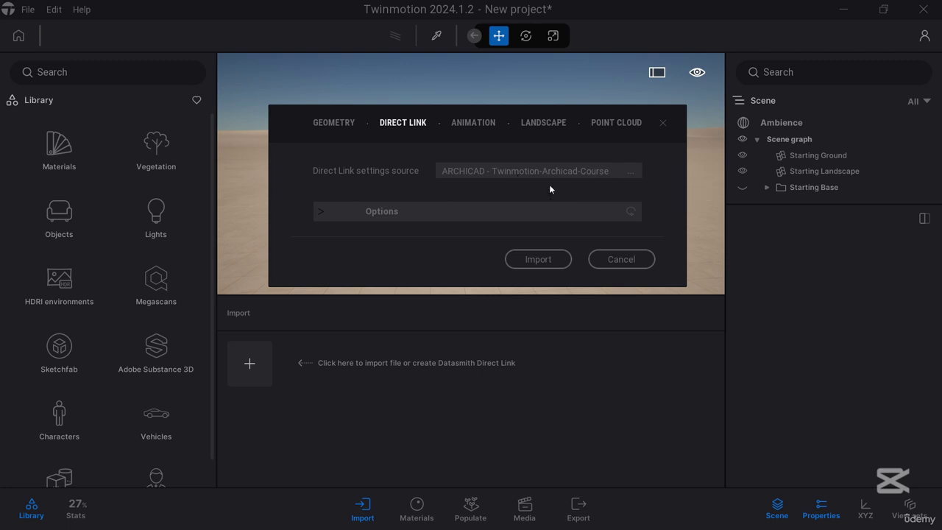
click(540, 263)
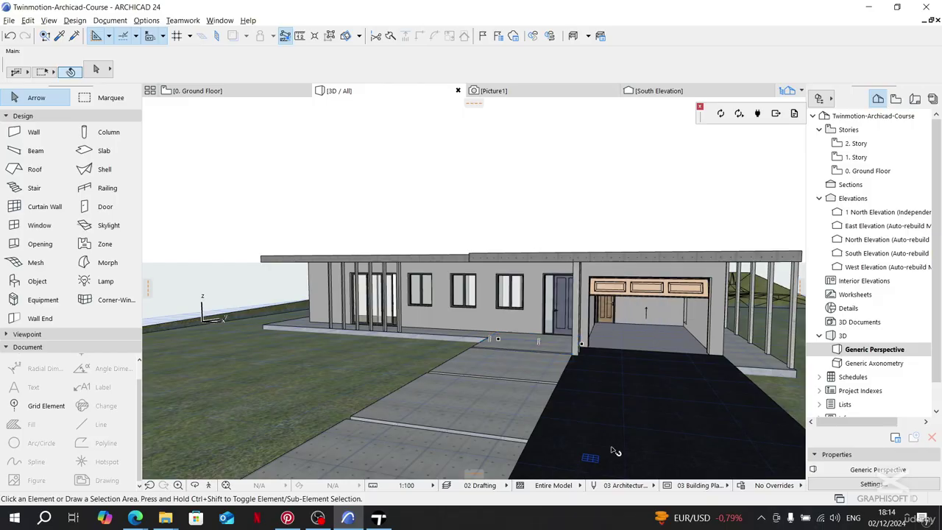
- Switch back to Archicad and synchronize the house model with Direct Link
shift+middle_drag(591, 184, 564, 196)
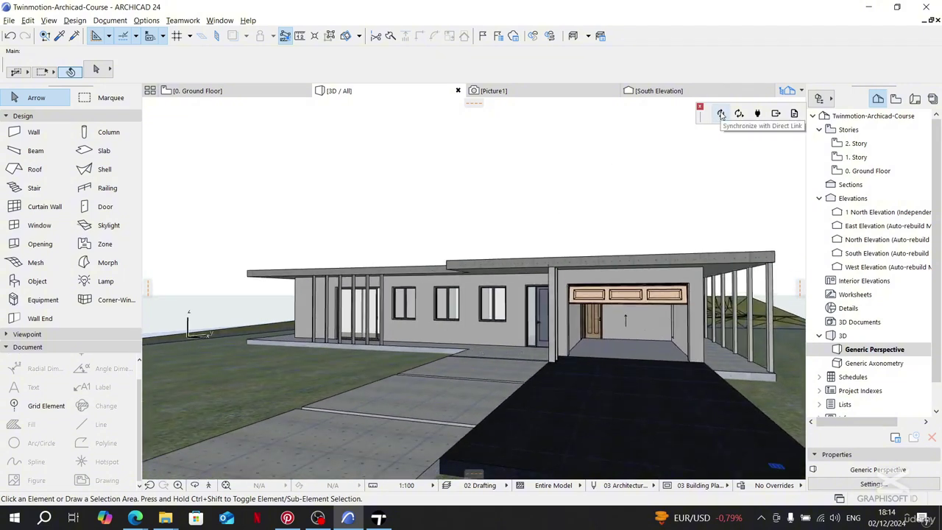
click(721, 114)
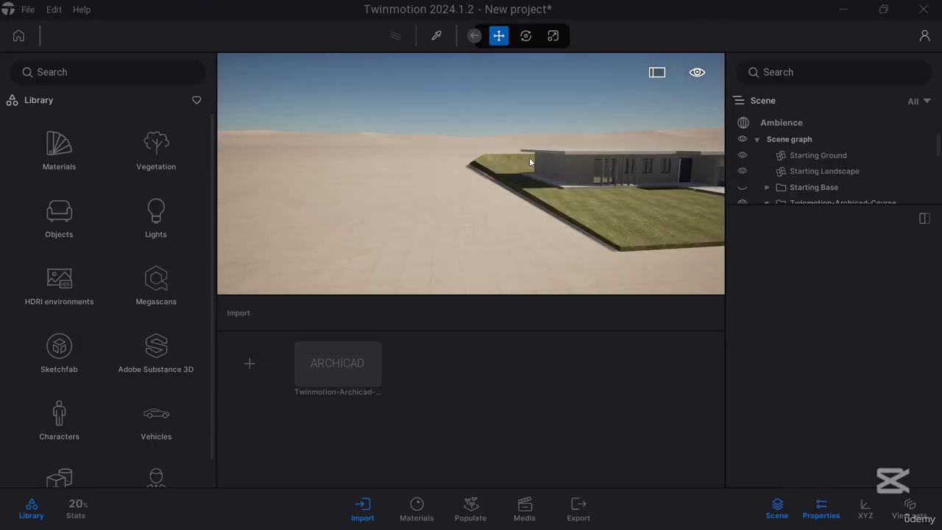
- Switch to Twinmotion and examine the imported house by flying up to it and orbiting around its front facade
key(d)
key(w)
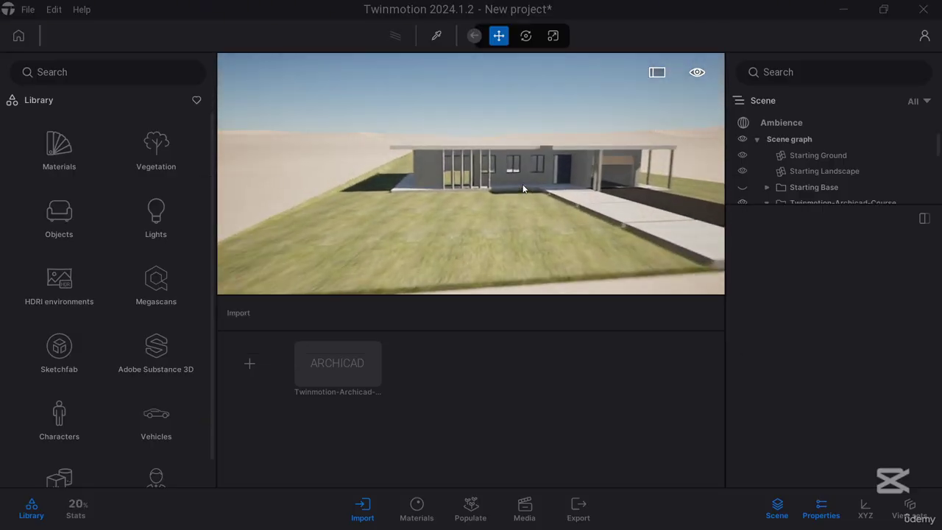
key(d)
key(s)
key(a)
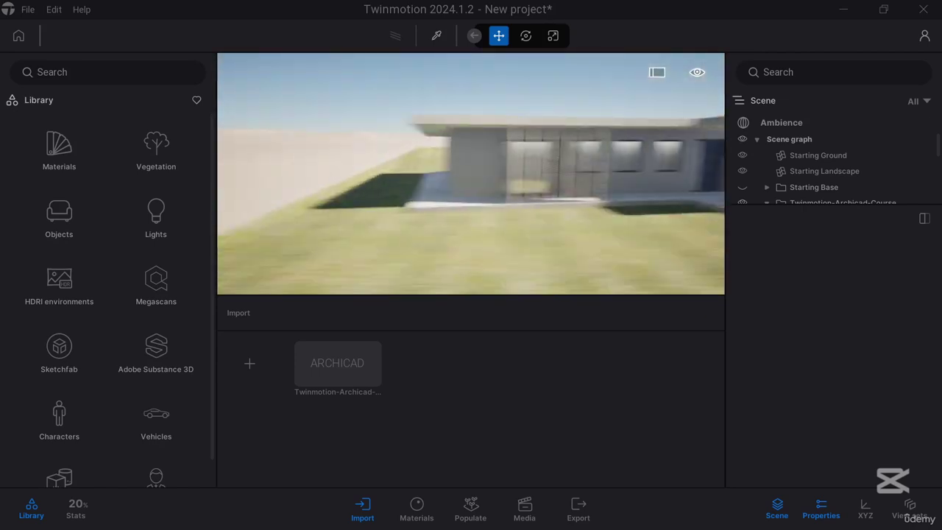
shift+middle_drag(523, 183, 412, 173)
scroll(420, 185, down, 5)
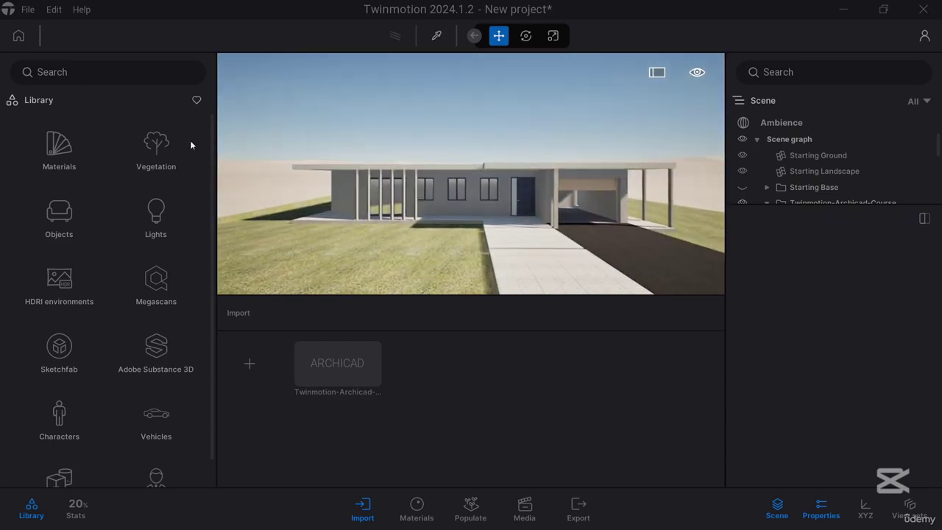
scroll(309, 189, up, 2)
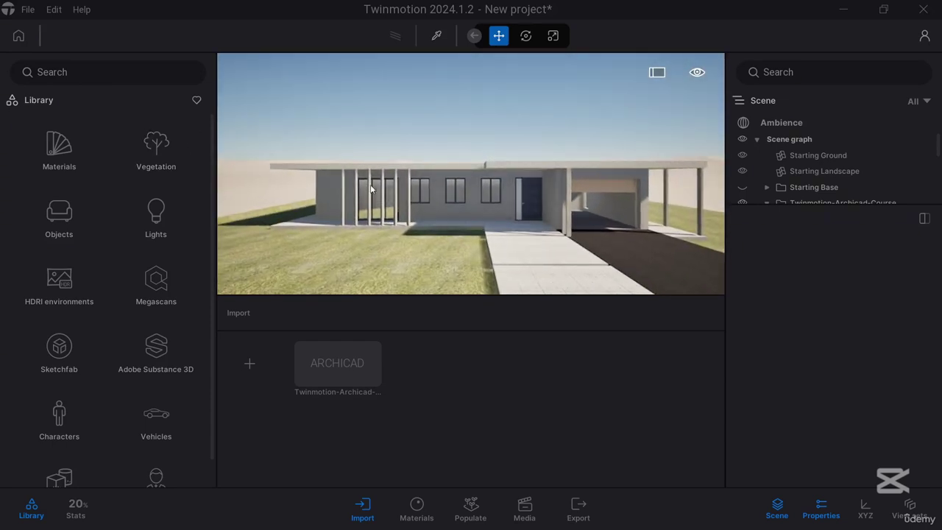
shift+middle_drag(372, 189, 434, 182)
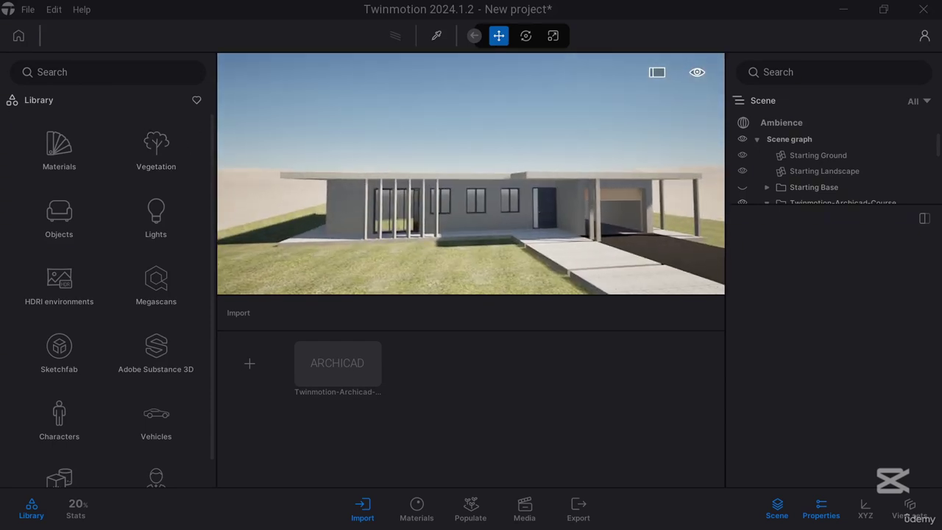
- Save the Twinmotion project to the Desktop as TW-ARCH-Course
click(27, 9)
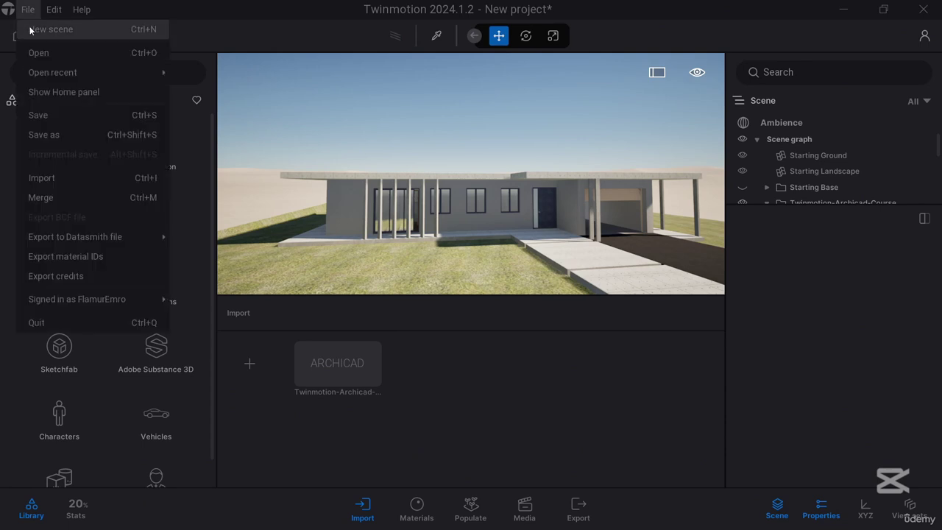
click(62, 114)
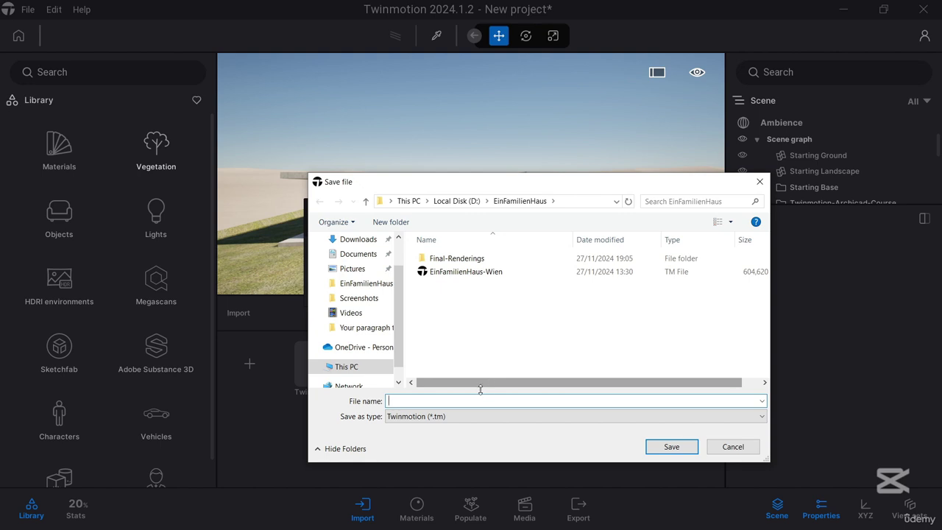
scroll(348, 289, up, 3)
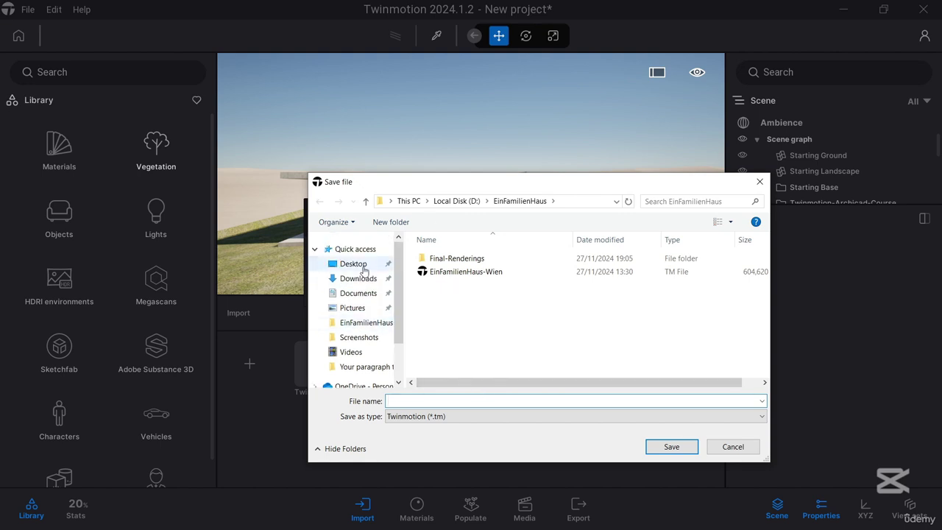
click(354, 264)
click(473, 404)
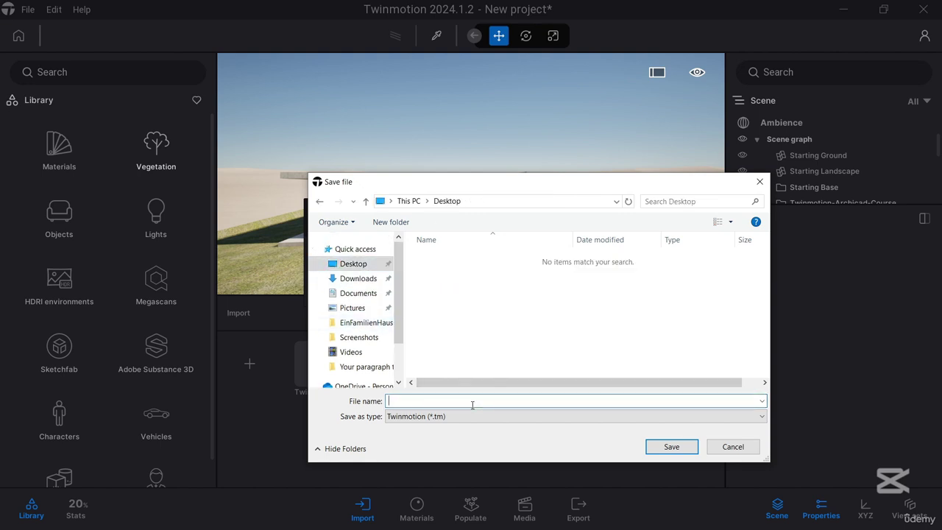
text(TW-ARCH-Course)
click(672, 446)
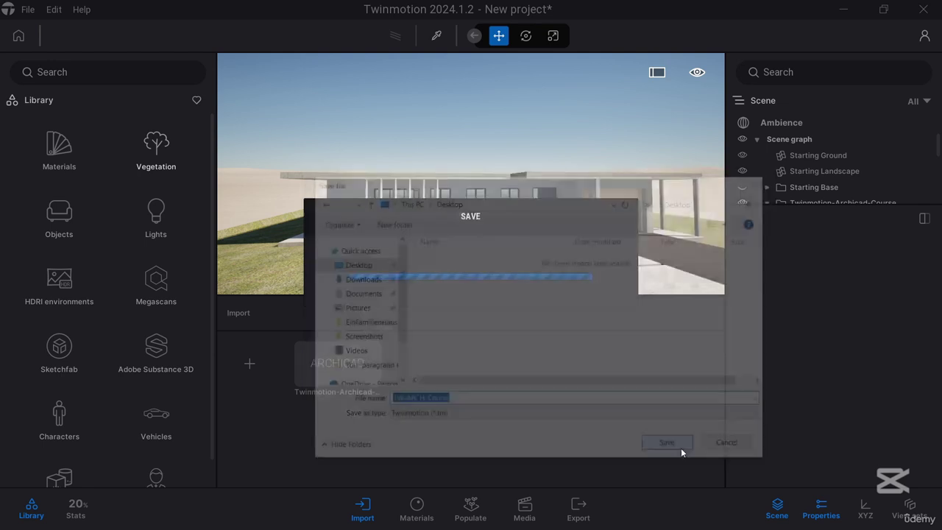
- Fly around the house to view its front facade, side wall, roof, entrance path and garage from different positions
key(d)
mouse_move(503, 229)
right_down()
mouse_move(434, 232)
mouse_move(498, 216)
right_up()
key(w)
key(a)
key(s)
key(q)
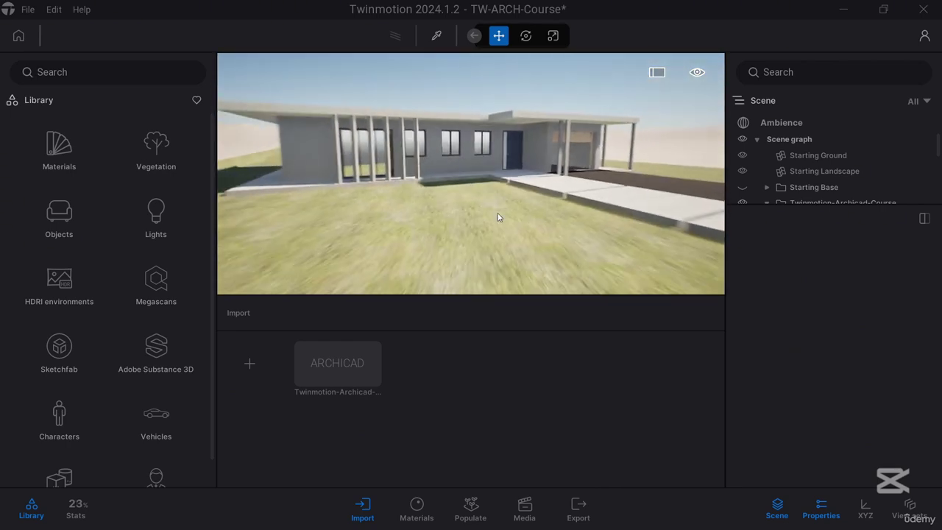
key(a)
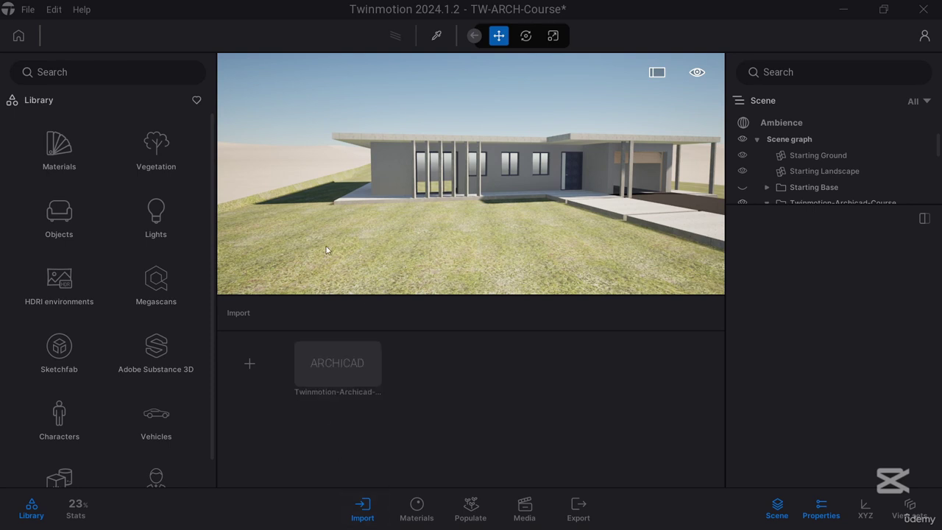
key(d)
key(w)
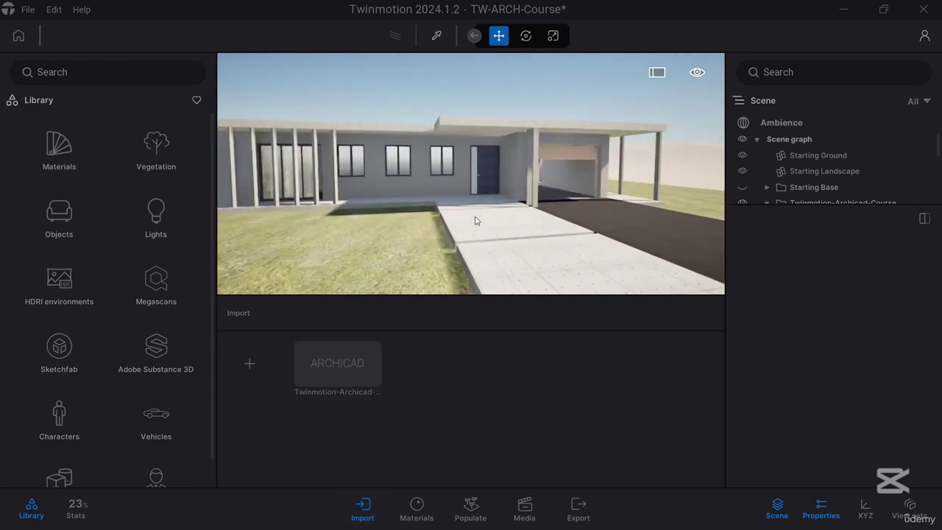
key(a)
key(e)
key(s)
key(a)
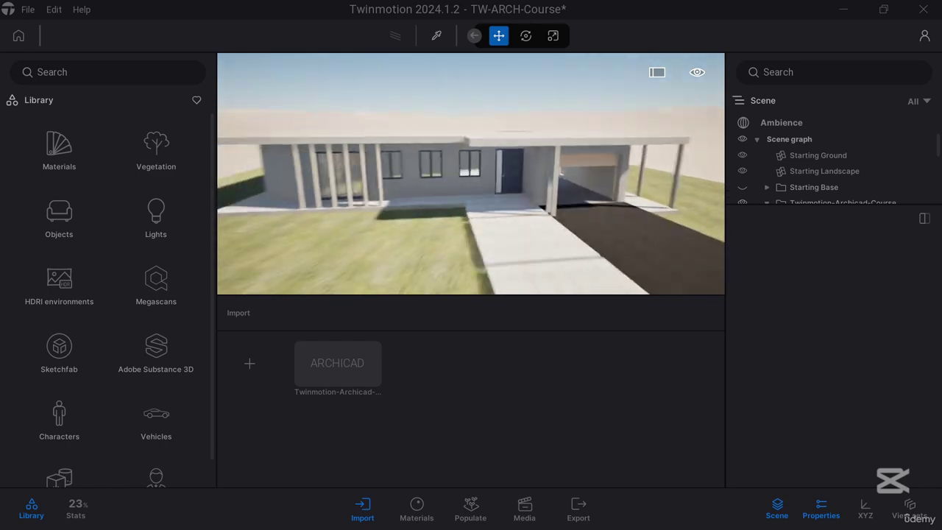
key(a)
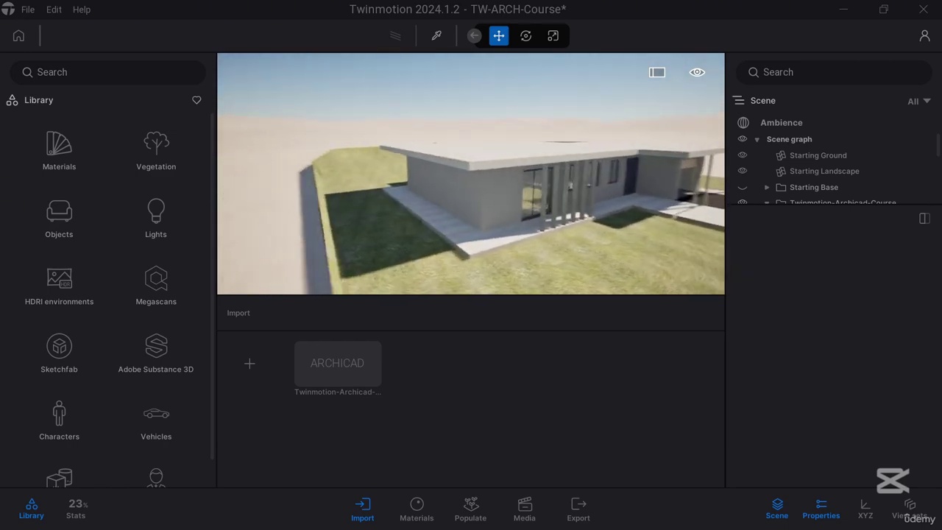
key(w)
key(w)
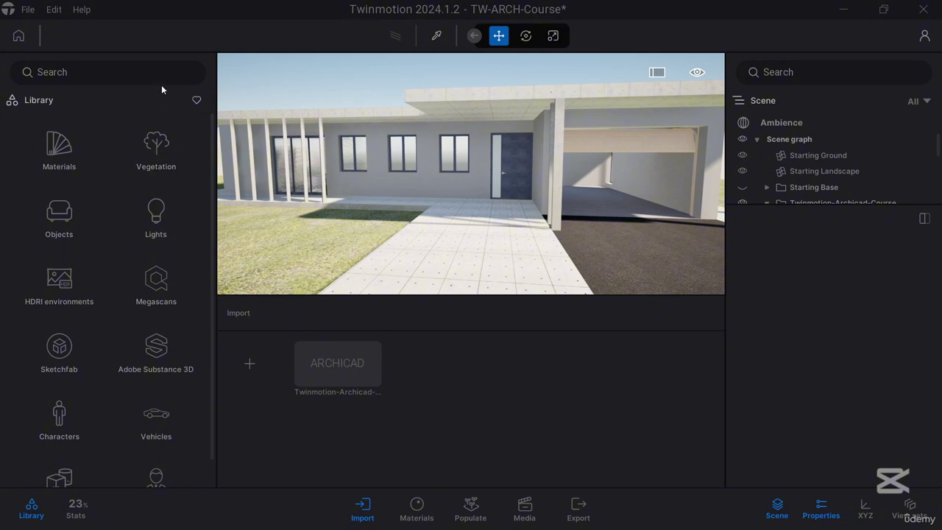
- Look over the library's Materials categories and browse the Trees collection under Vegetation
click(67, 150)
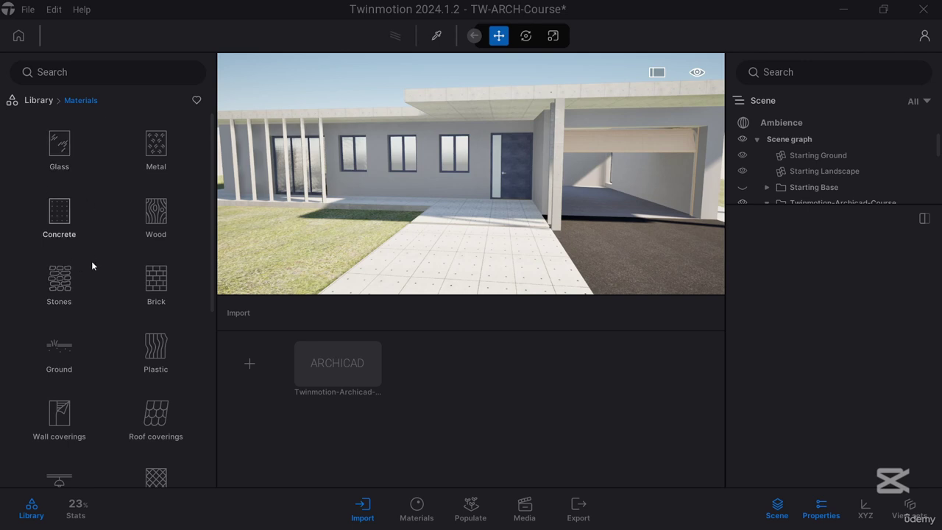
click(38, 101)
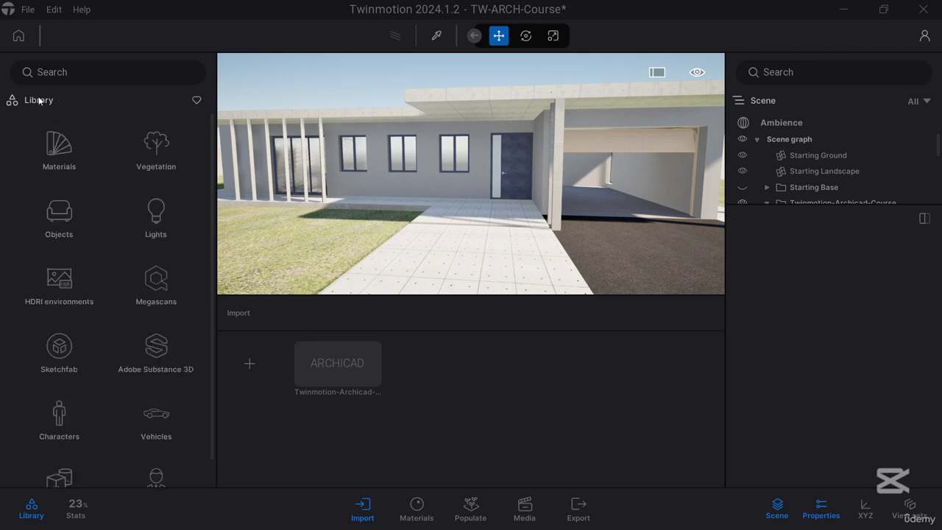
click(153, 146)
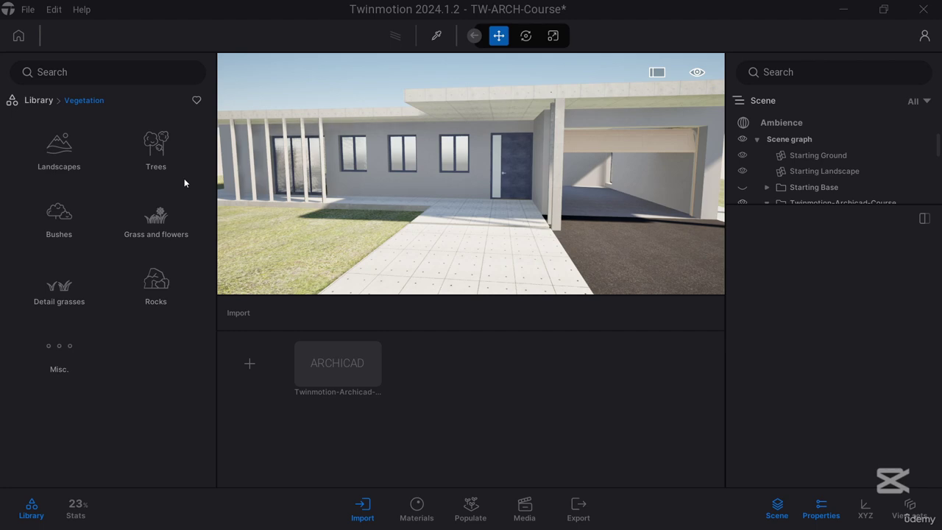
click(159, 146)
scroll(147, 298, down, 3)
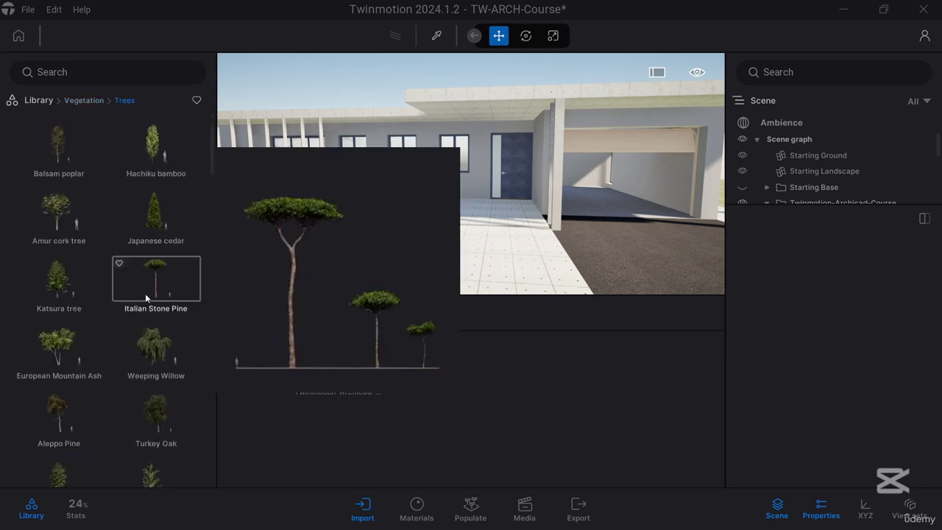
scroll(145, 293, down, 4)
click(81, 101)
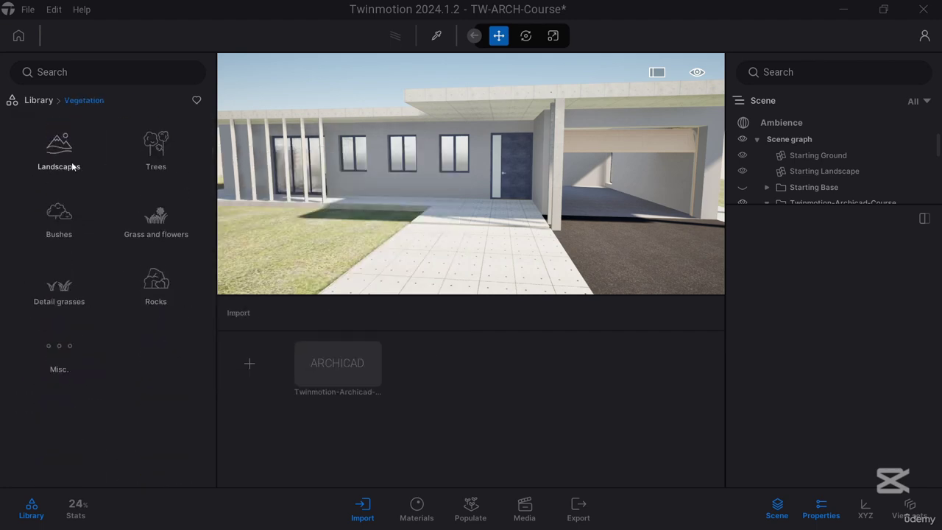
- Browse the Landscapes, Bushes, and Grass and flowers collections in the Vegetation library
click(72, 164)
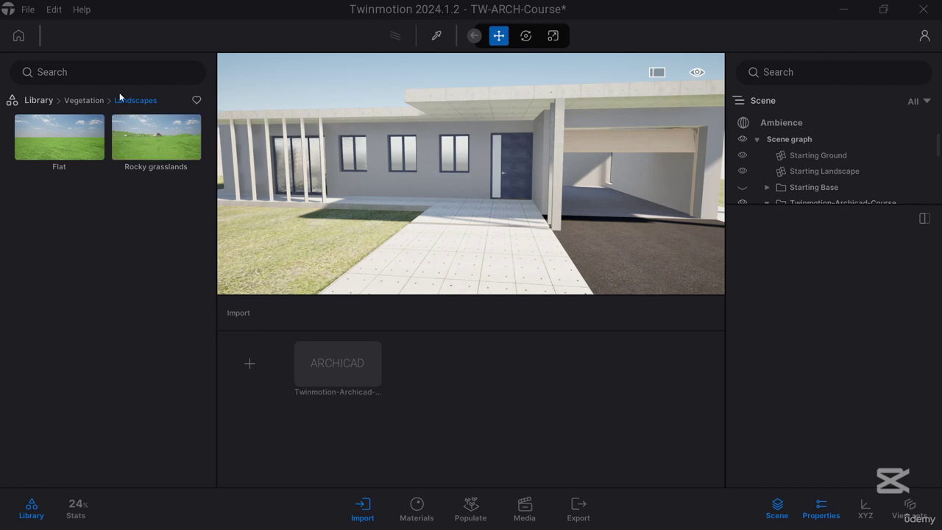
click(82, 101)
click(72, 203)
scroll(72, 203, down, 5)
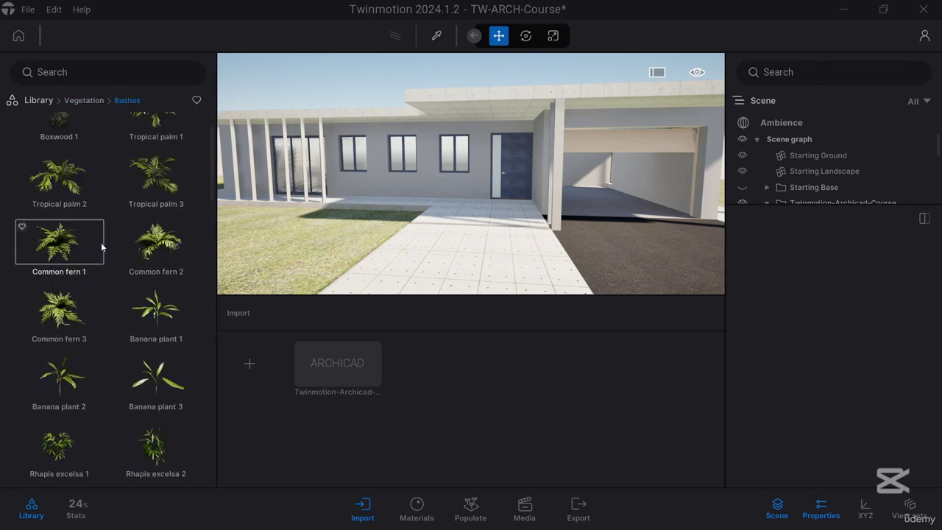
click(83, 100)
click(155, 215)
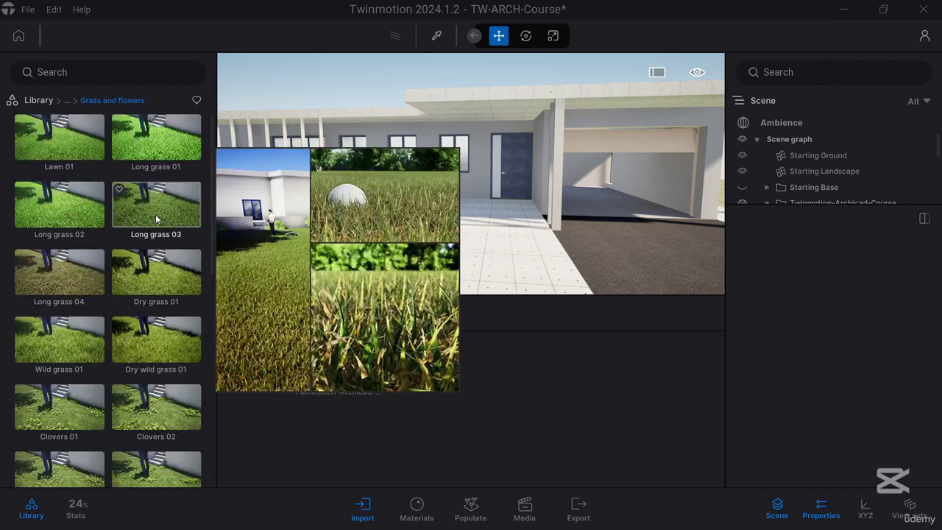
click(65, 103)
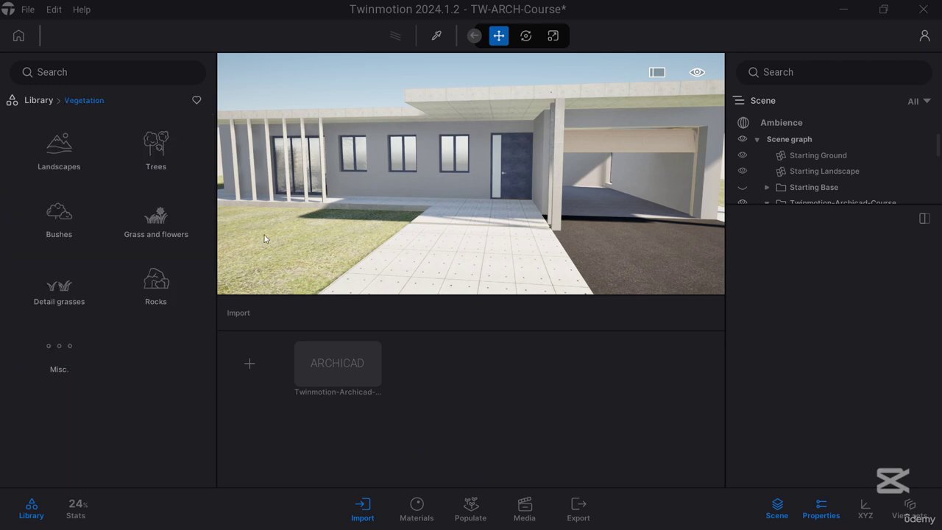
- Browse the Detail grasses, Rocks and Misc. vegetation collections, and return to the main library categories
click(74, 282)
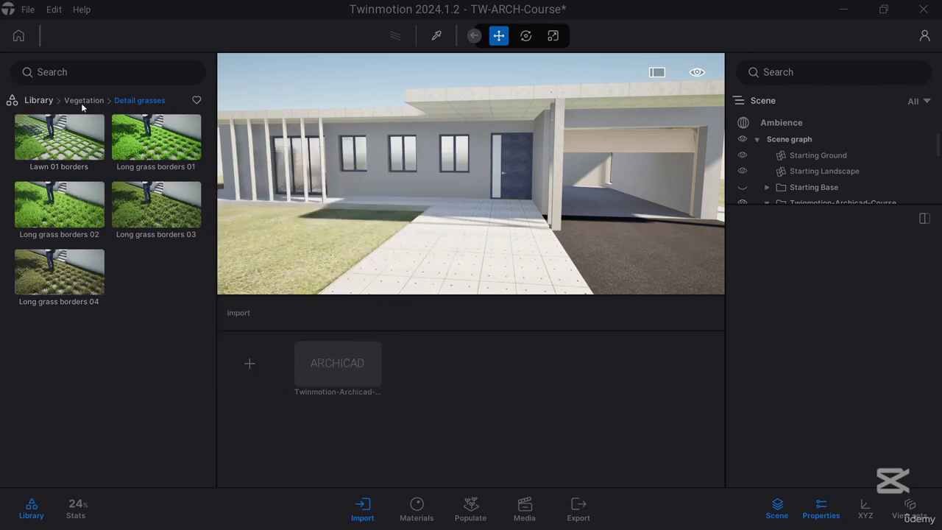
click(83, 100)
click(155, 281)
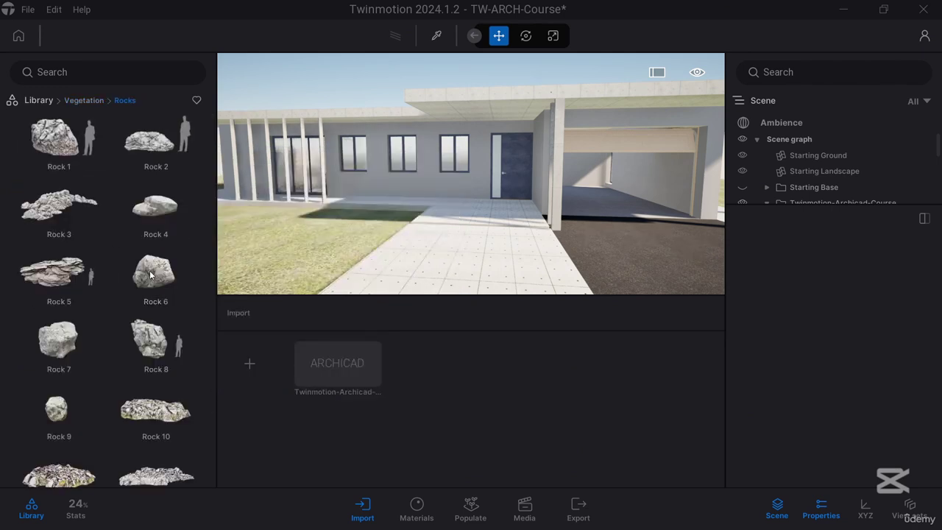
click(92, 101)
click(81, 357)
scroll(109, 346, down, 2)
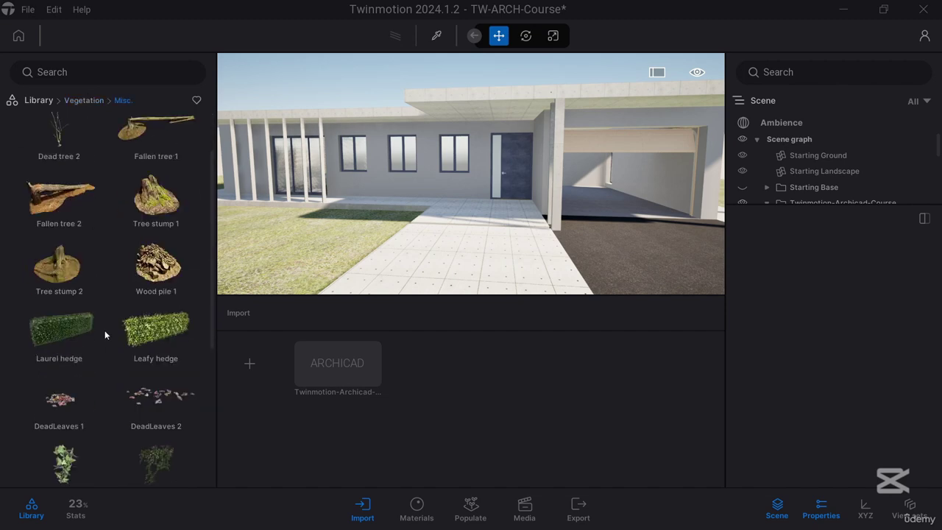
scroll(104, 335, down, 4)
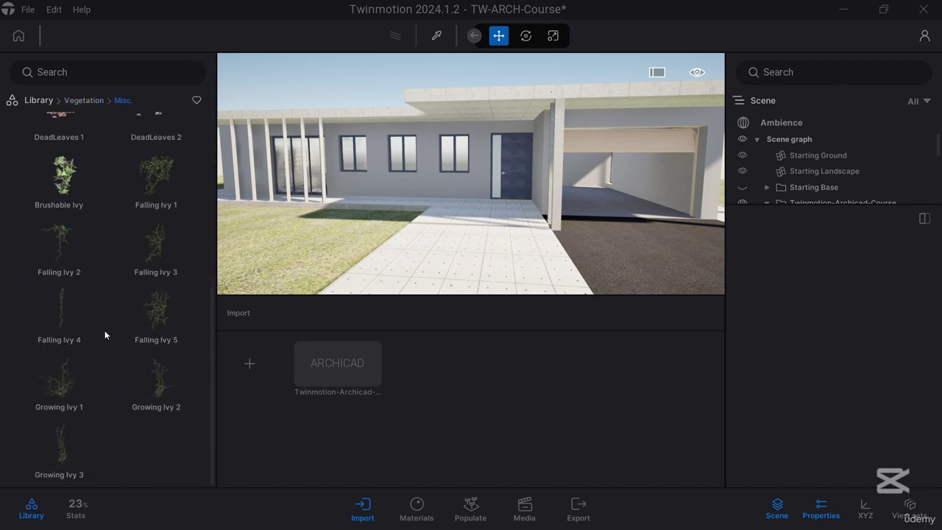
click(71, 100)
click(39, 100)
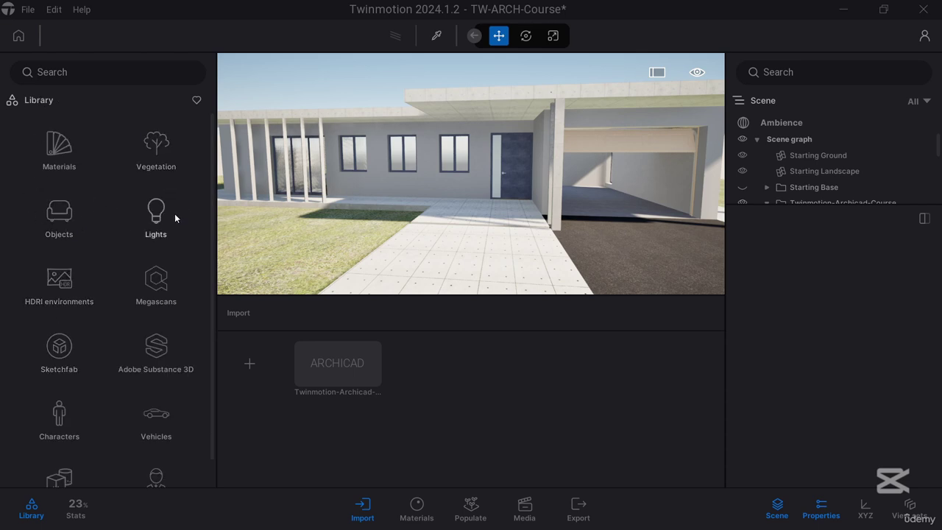
- Browse the Sofas collection among the living room furniture in the Home objects library
click(60, 215)
click(75, 165)
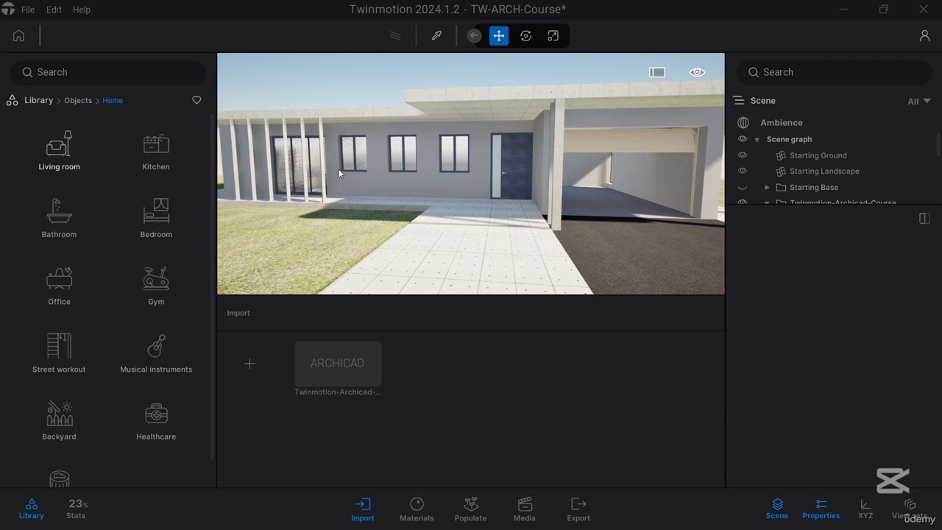
click(75, 152)
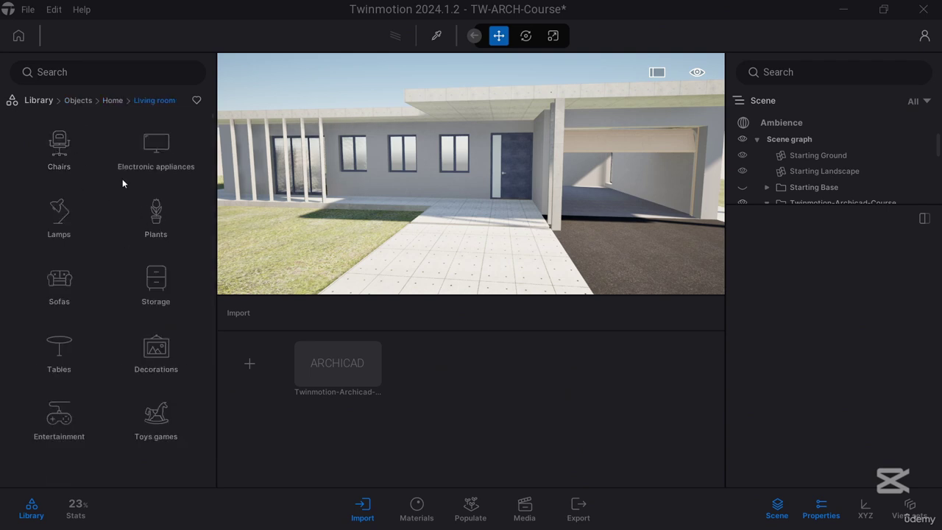
click(59, 283)
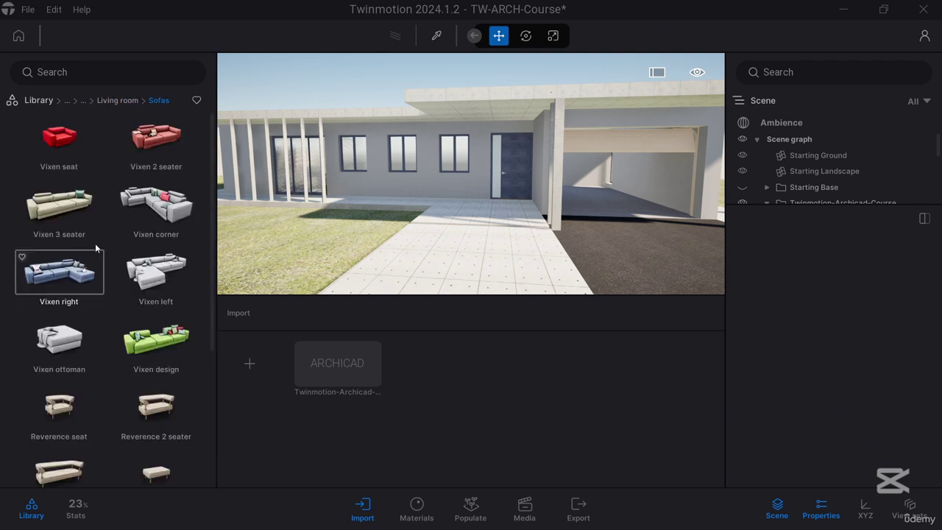
scroll(118, 251, down, 5)
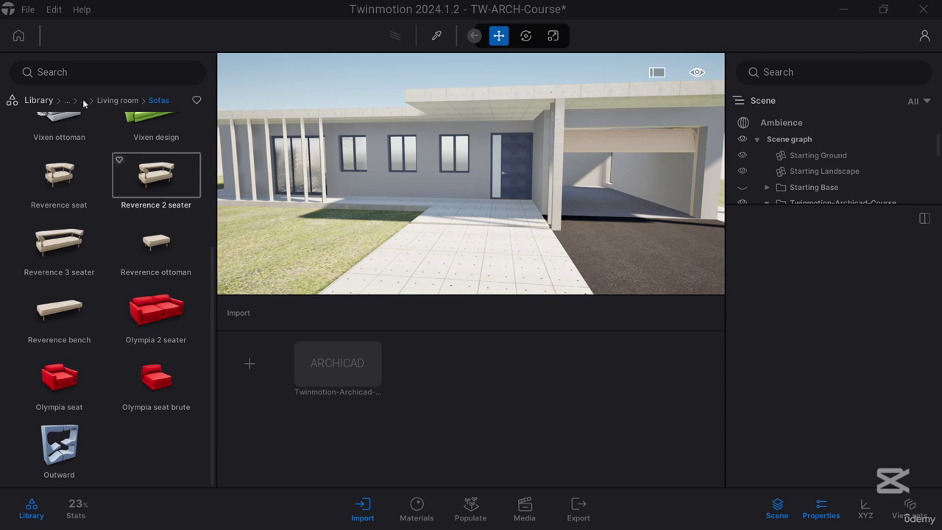
click(118, 100)
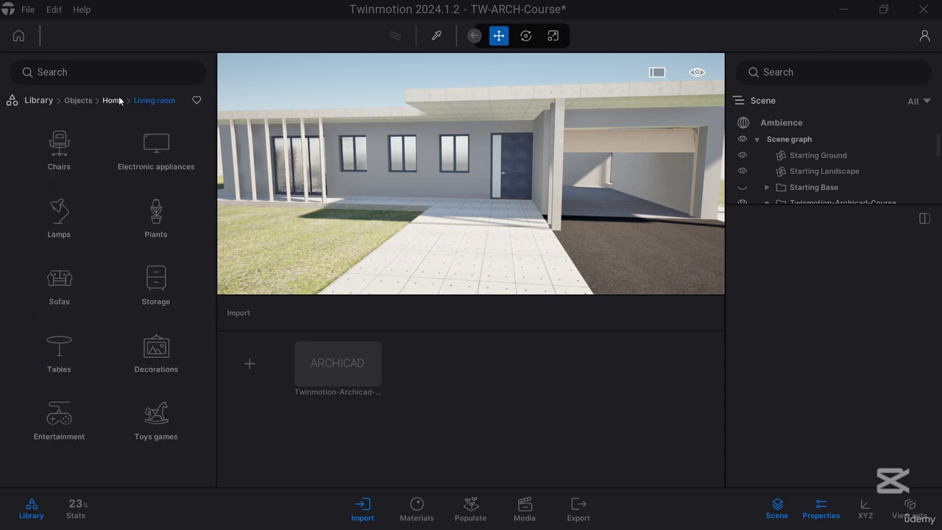
- Browse the living room Plants and Electronic appliances collections
click(162, 199)
scroll(156, 220, down, 1)
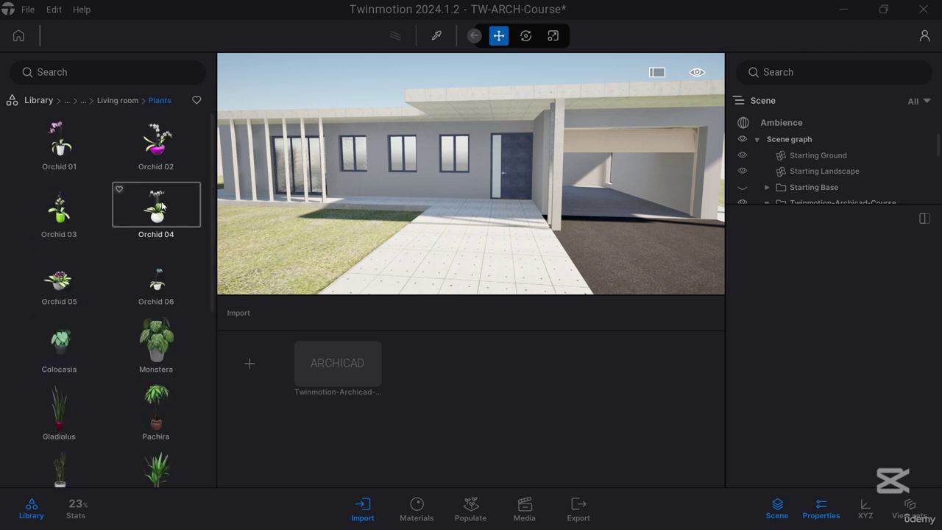
click(118, 101)
click(152, 151)
scroll(137, 193, down, 6)
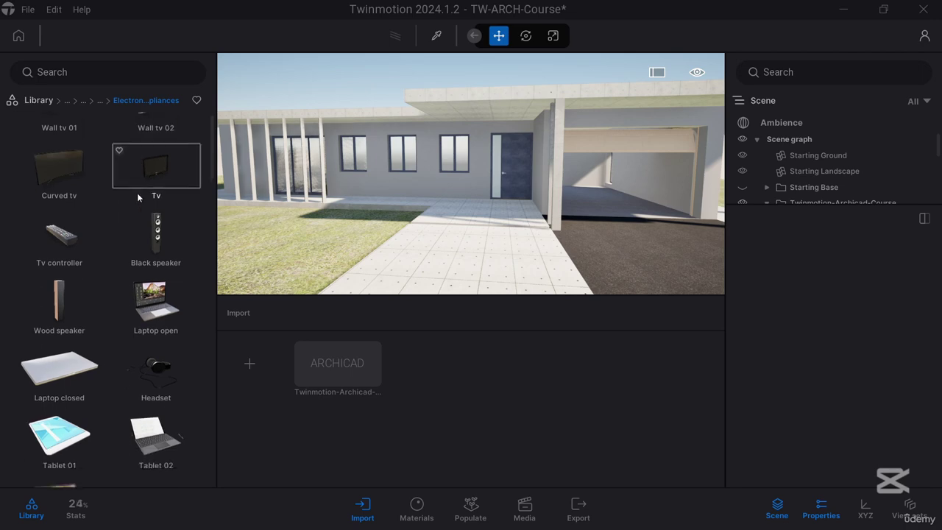
scroll(125, 219, down, 3)
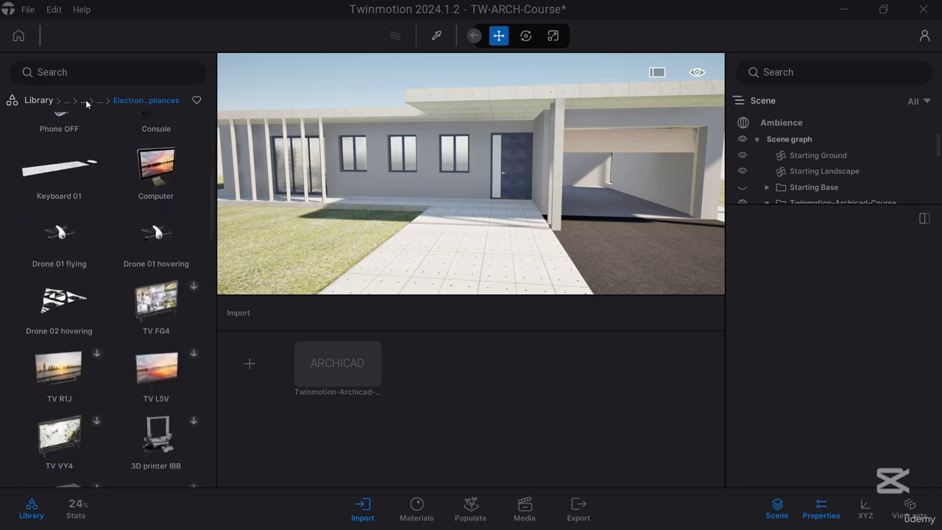
click(99, 102)
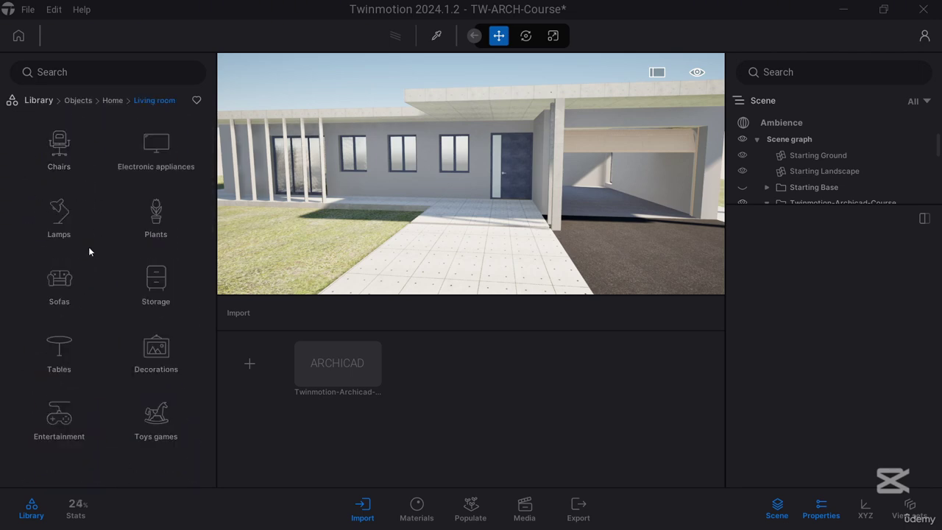
- Review the remaining Home and Objects categories, and return to the main library categories
click(112, 101)
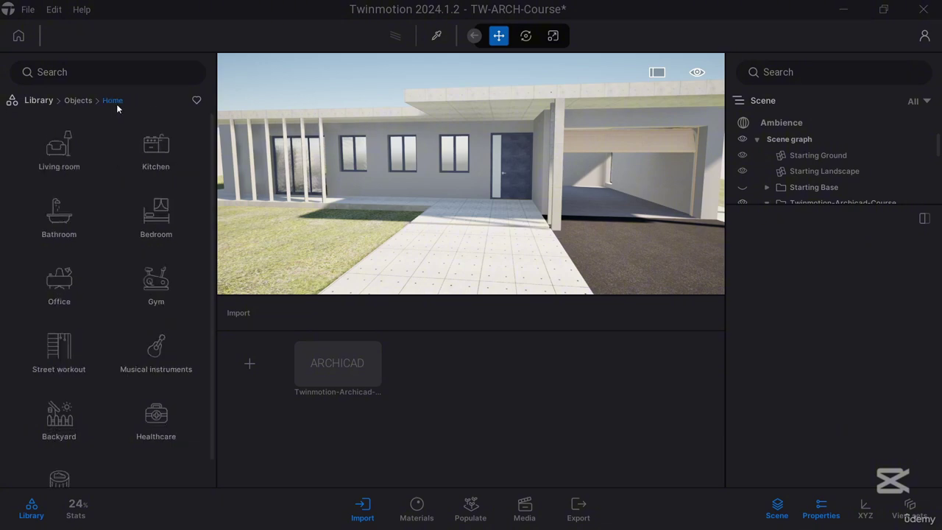
scroll(80, 362, down, 1)
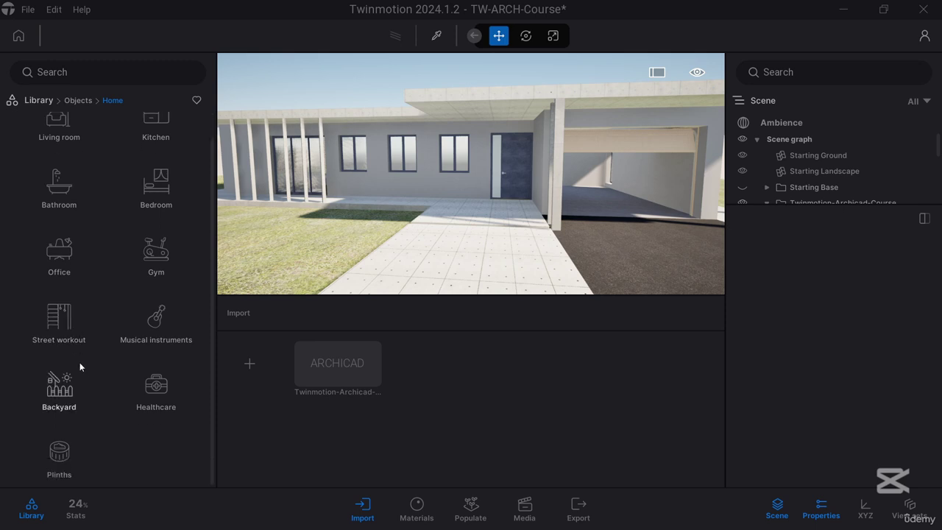
click(79, 101)
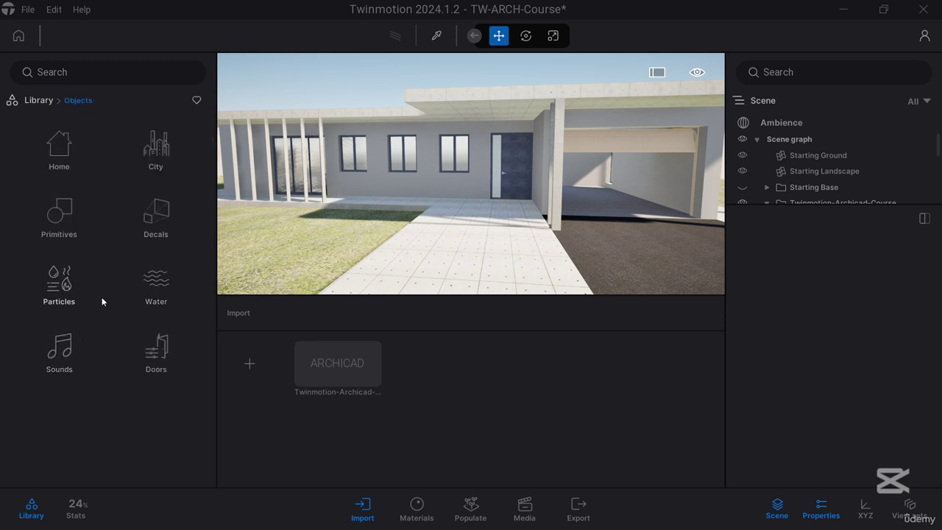
click(38, 100)
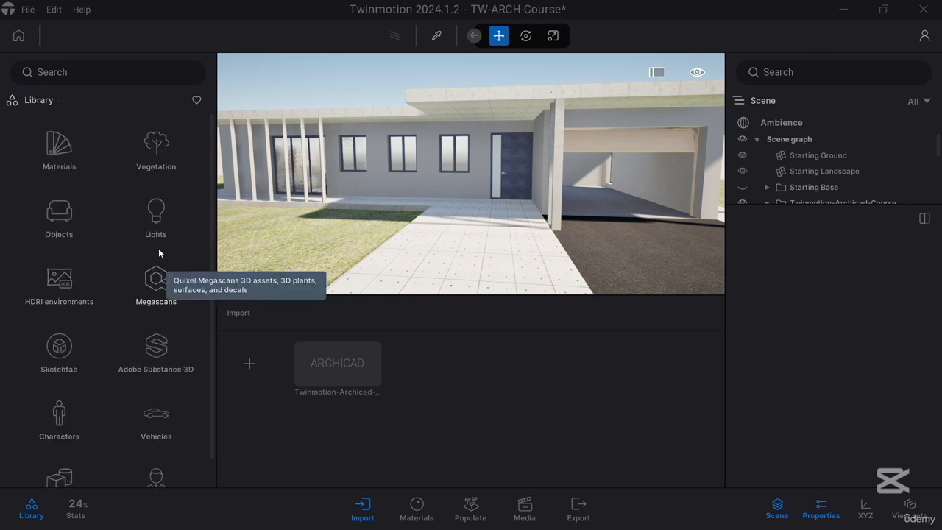
- Browse the IES lights in the Lights library and return to the main library categories
click(158, 224)
scroll(105, 267, down, 5)
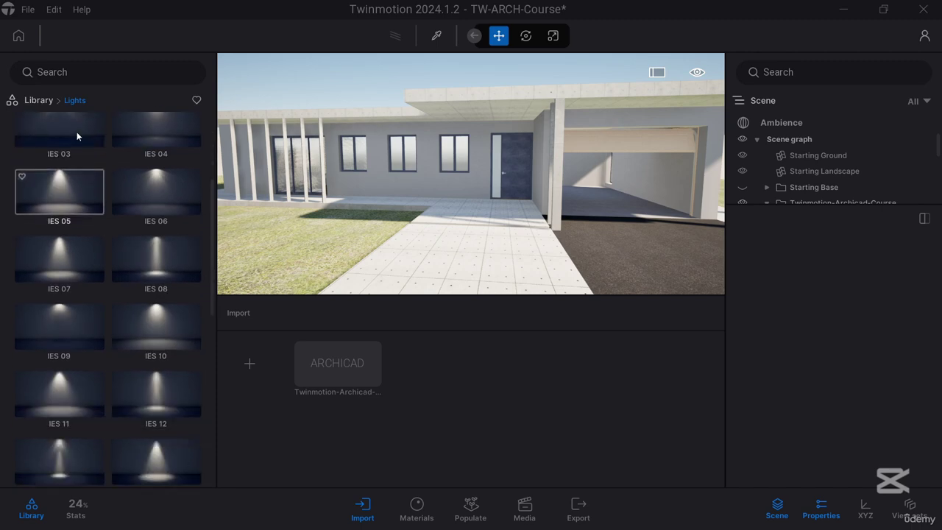
click(38, 100)
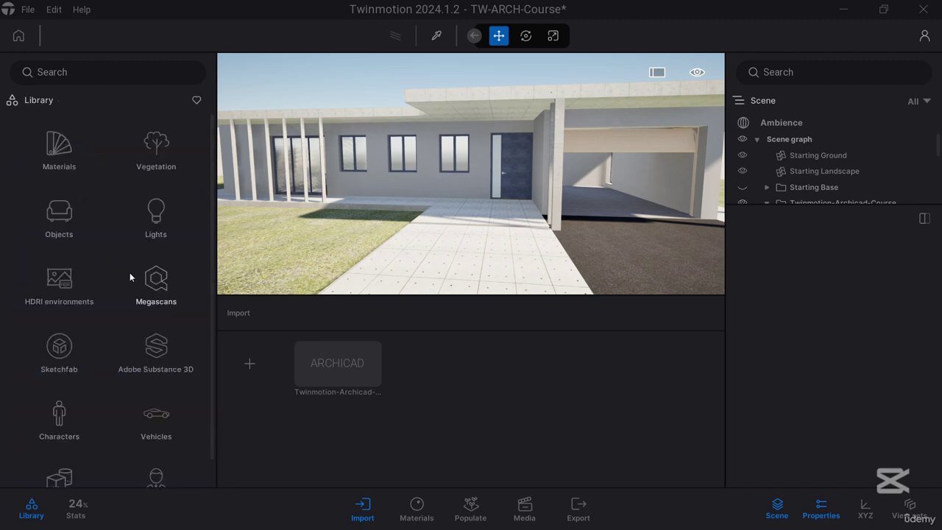
- Browse the bare metal surfaces in the Megascans library
scroll(125, 283, down, 1)
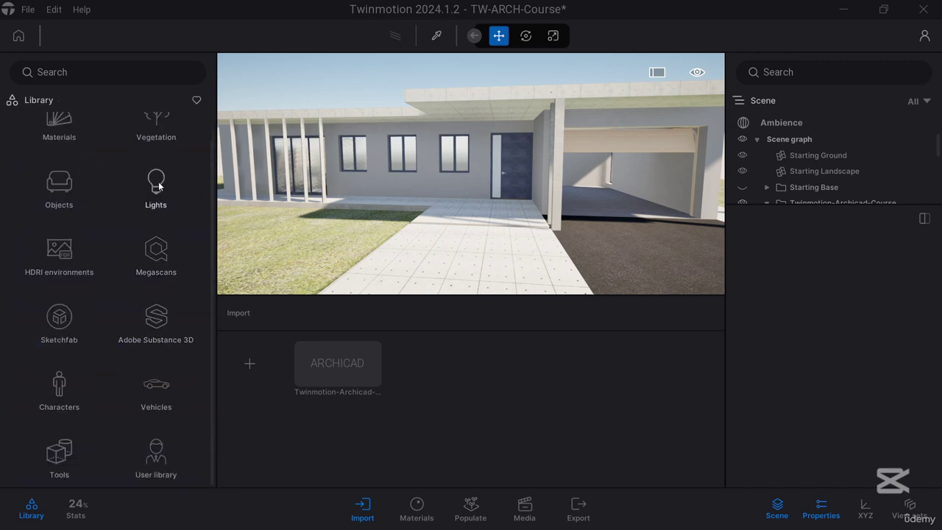
click(157, 254)
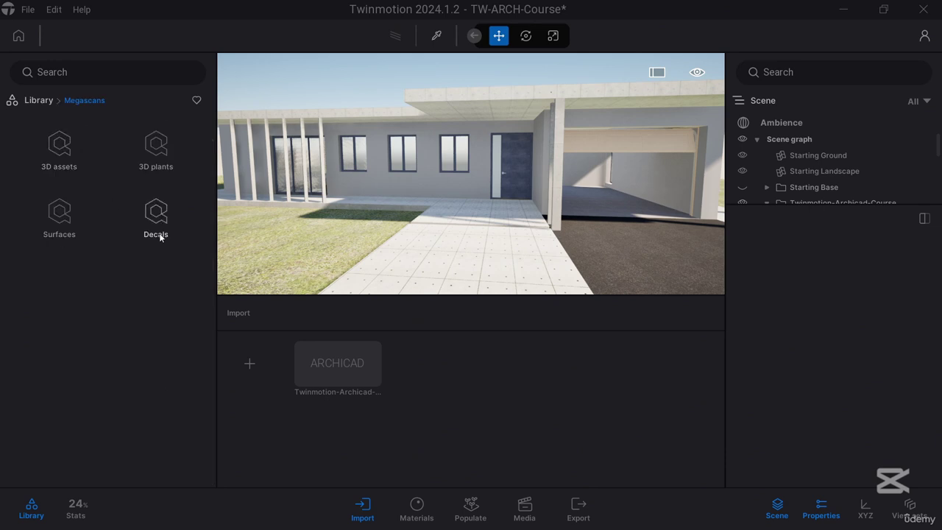
click(61, 220)
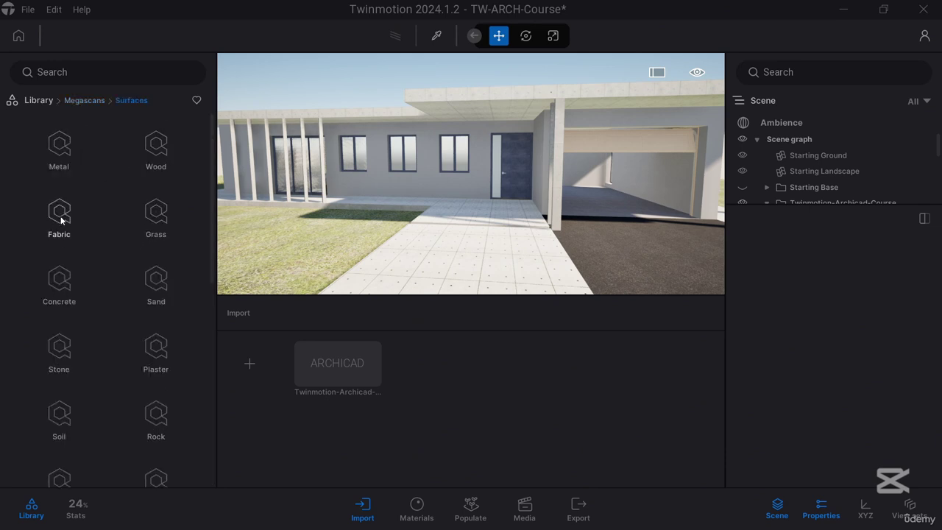
click(84, 147)
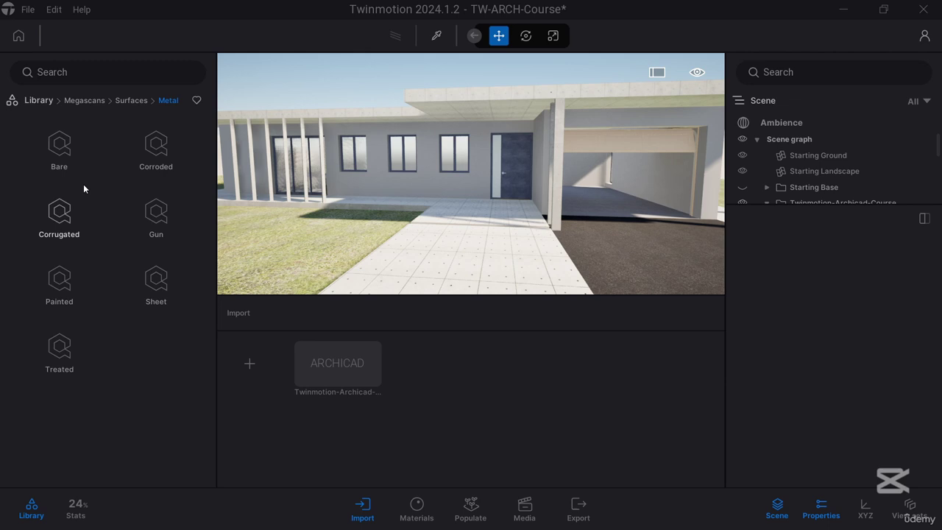
click(73, 143)
scroll(148, 252, down, 8)
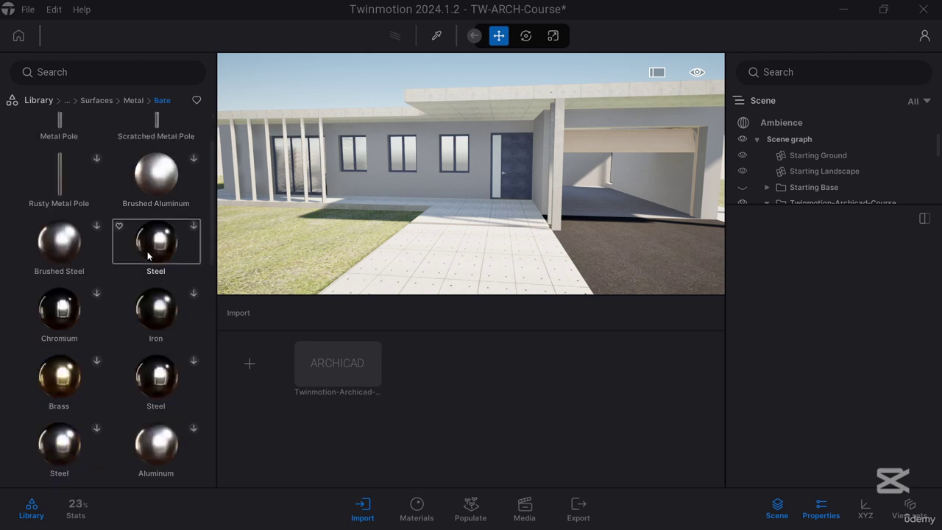
scroll(147, 256, down, 10)
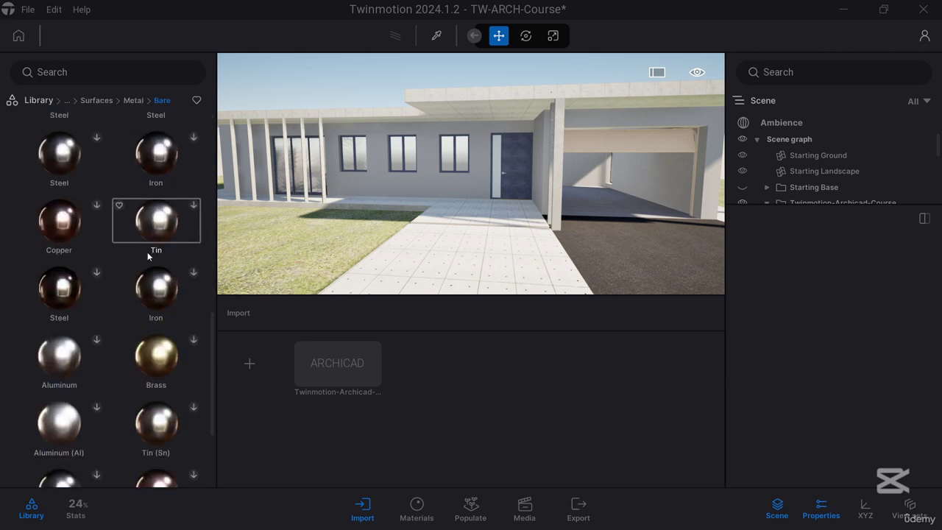
- Browse the painted concrete surfaces in the Megascans library and check the account options
click(131, 101)
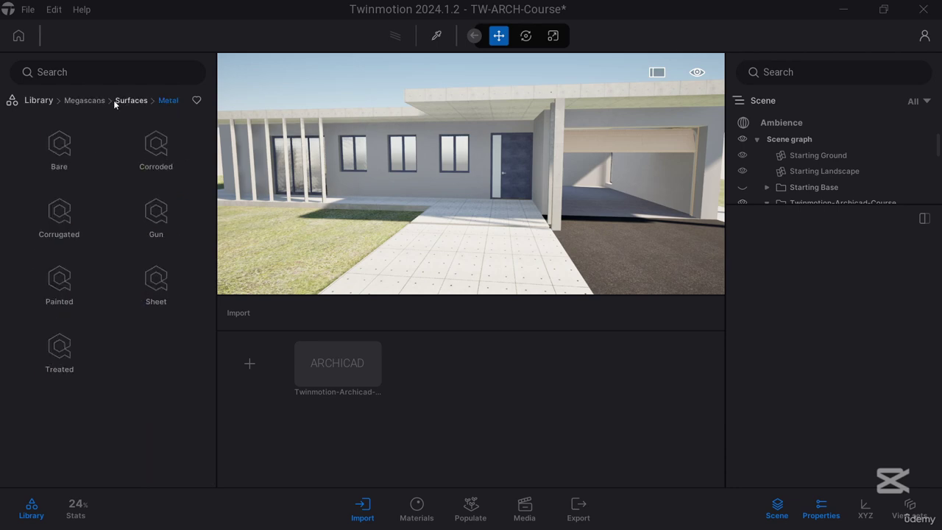
click(101, 104)
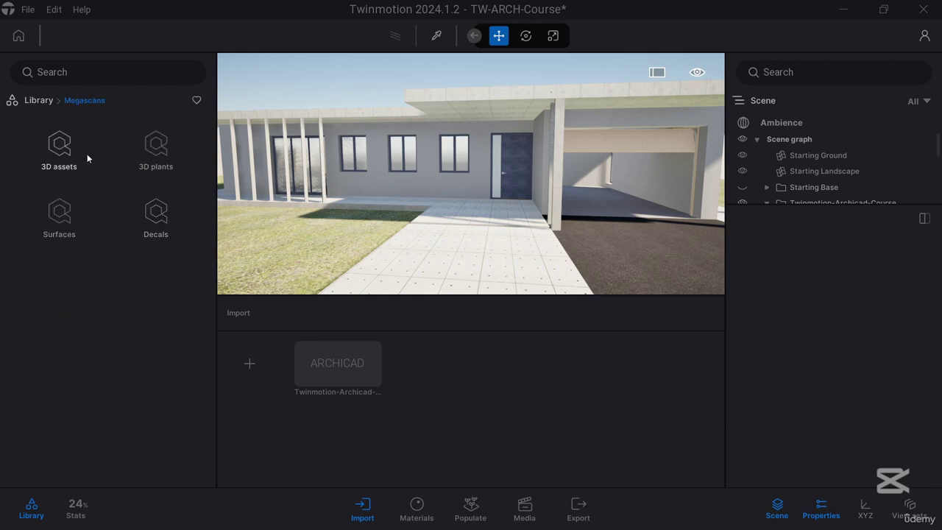
click(60, 214)
scroll(116, 338, down, 2)
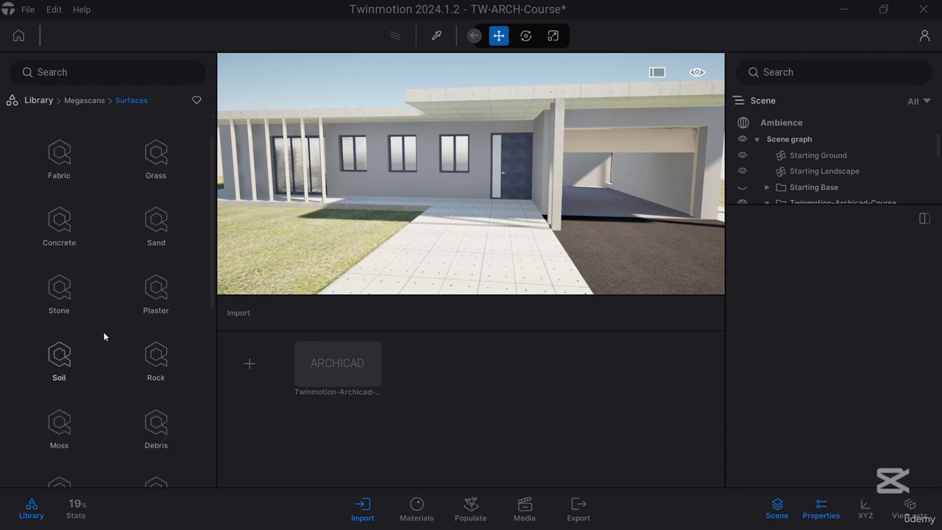
click(59, 220)
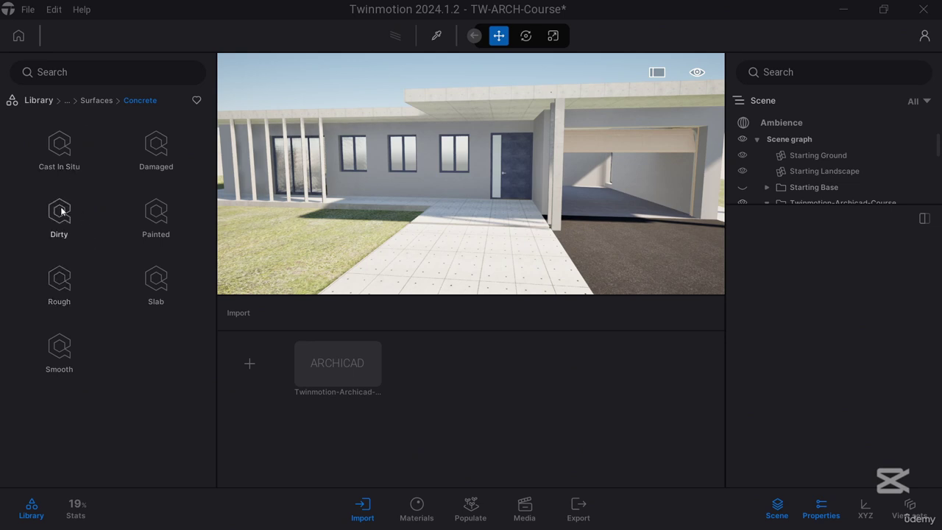
click(156, 214)
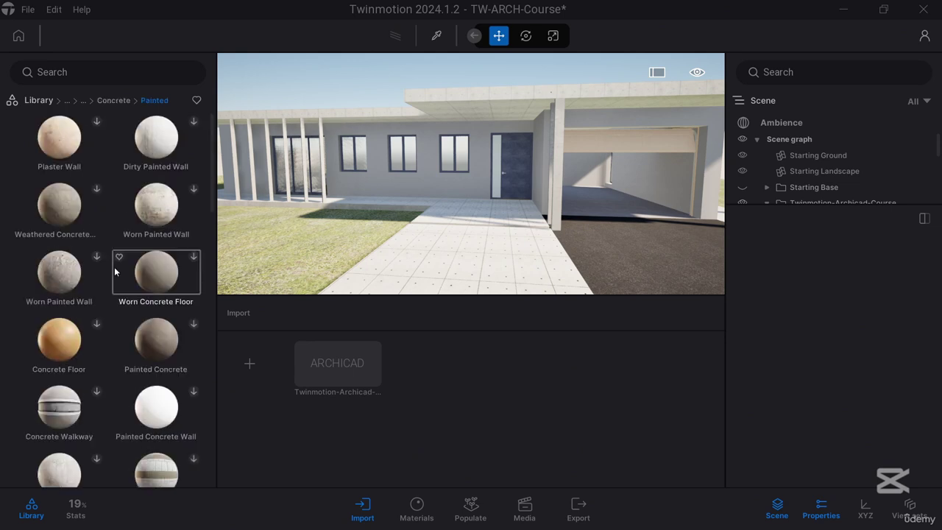
scroll(115, 271, down, 5)
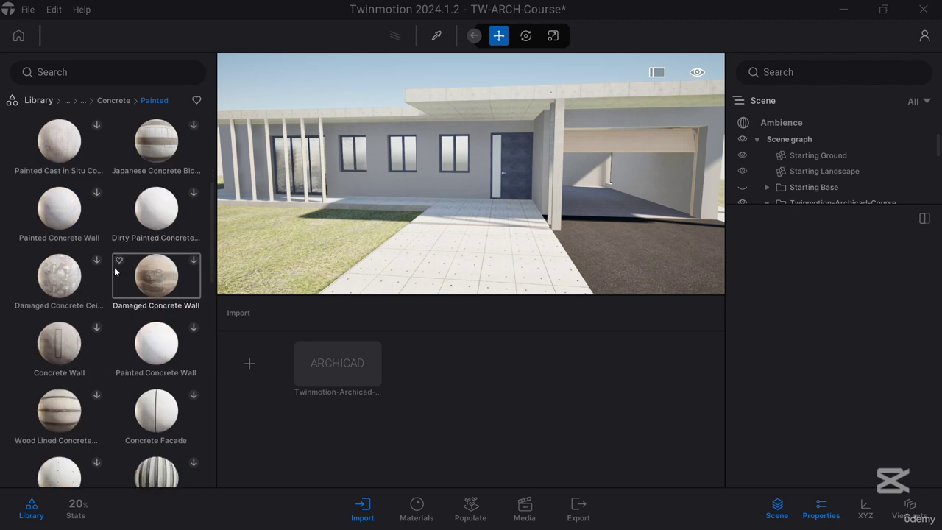
scroll(115, 271, down, 6)
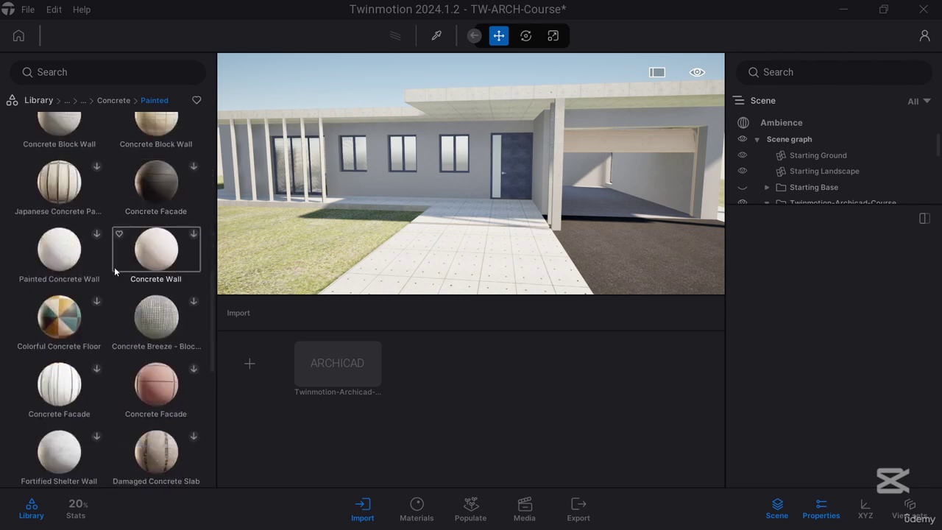
scroll(114, 272, down, 5)
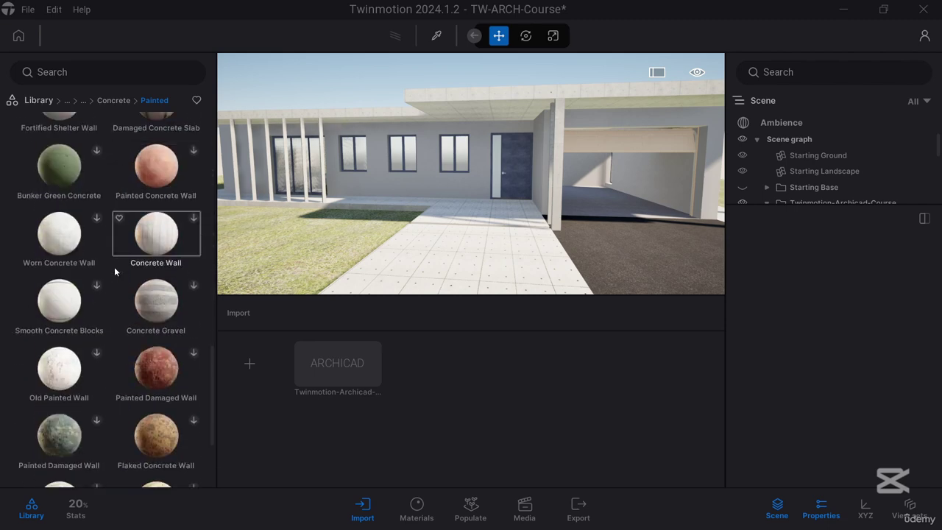
scroll(114, 268, down, 3)
scroll(114, 272, up, 8)
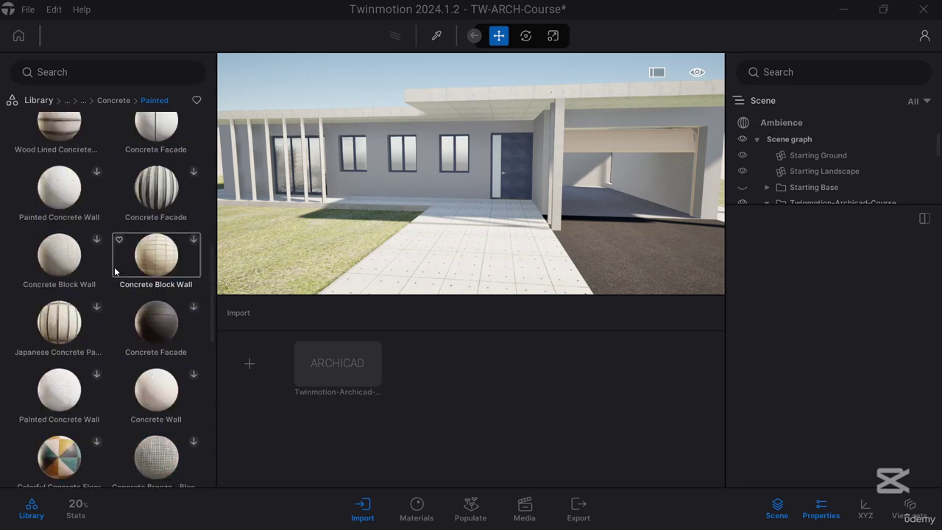
scroll(114, 269, down, 1)
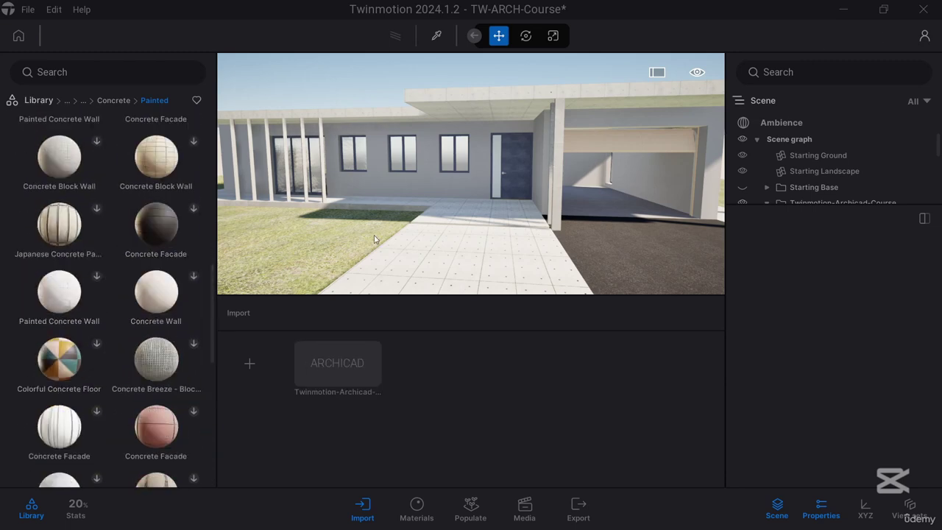
click(924, 36)
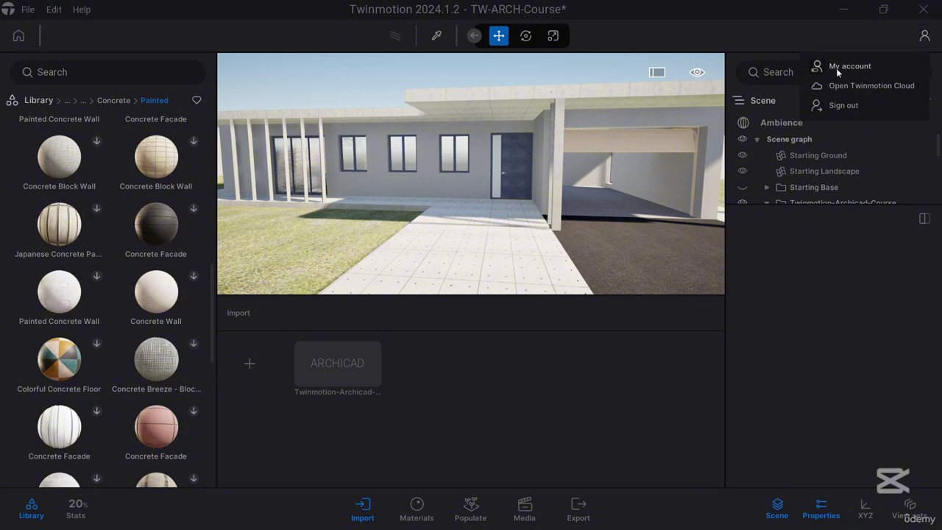
click(703, 30)
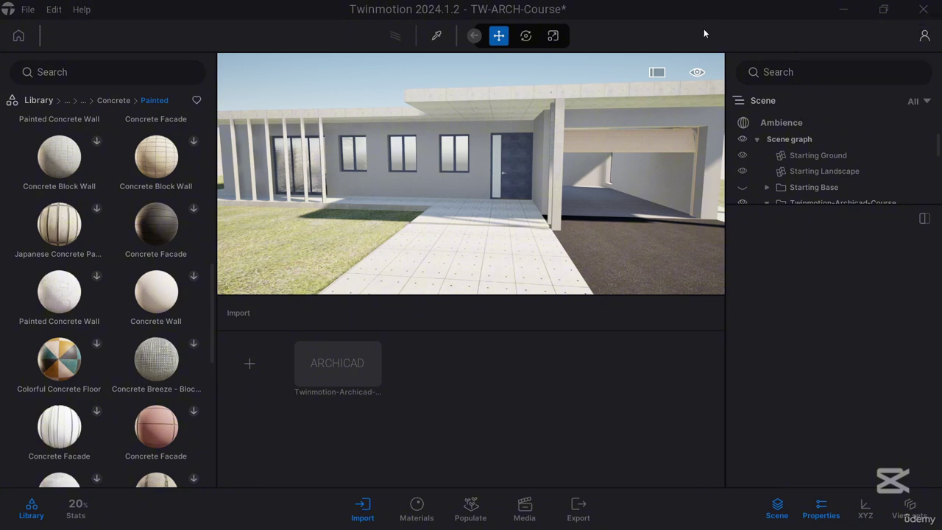
- Download the Colorful Concrete Floor material, try it on the entrance path, inspect the house, and undo the application
click(97, 345)
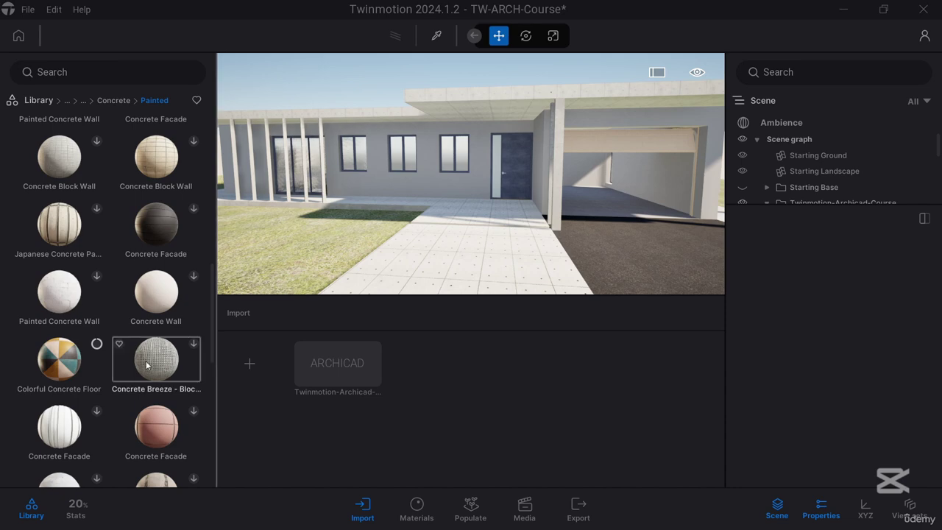
drag(59, 358, 413, 291)
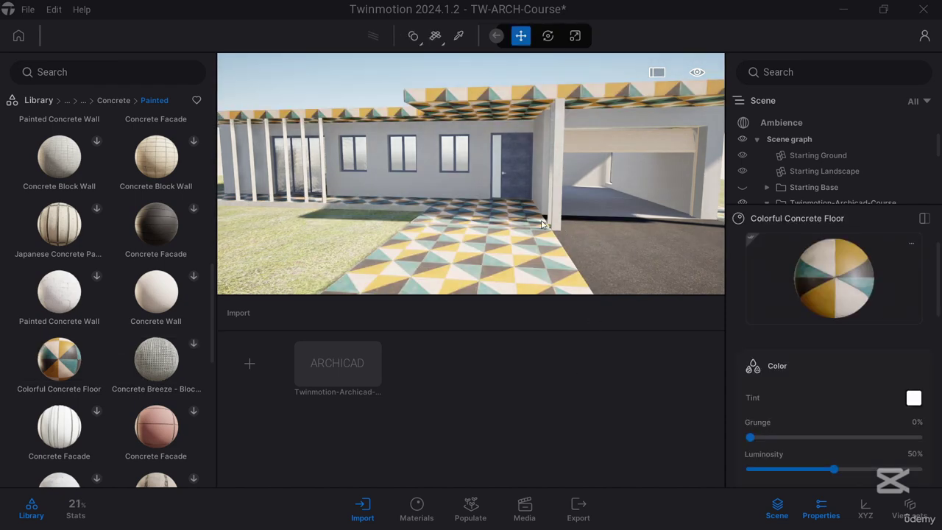
mouse_move(541, 224)
shift+middle_down()
mouse_move(530, 223)
mouse_move(542, 222)
shift+middle_up()
scroll(542, 222, down, 5)
scroll(458, 203, up, 2)
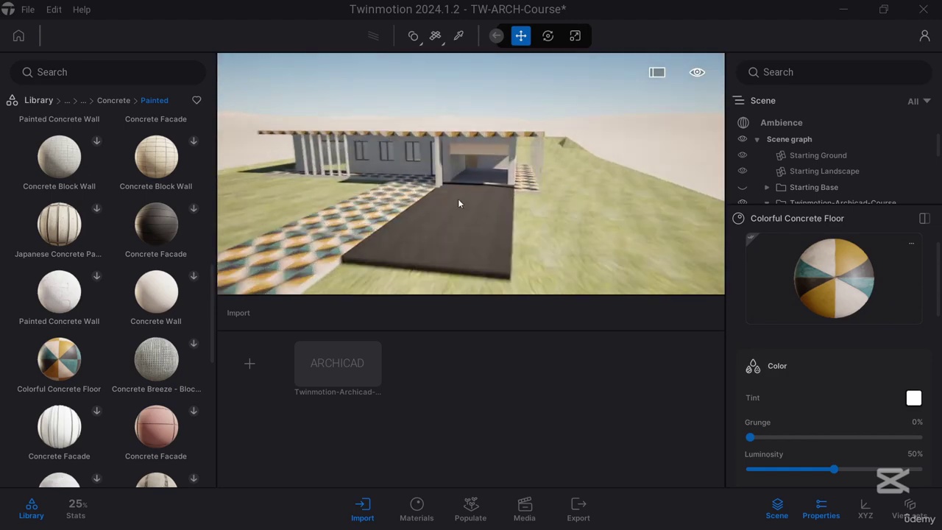
scroll(458, 203, up, 4)
shift+middle_drag(459, 203, 515, 203)
key(ctrl+z)
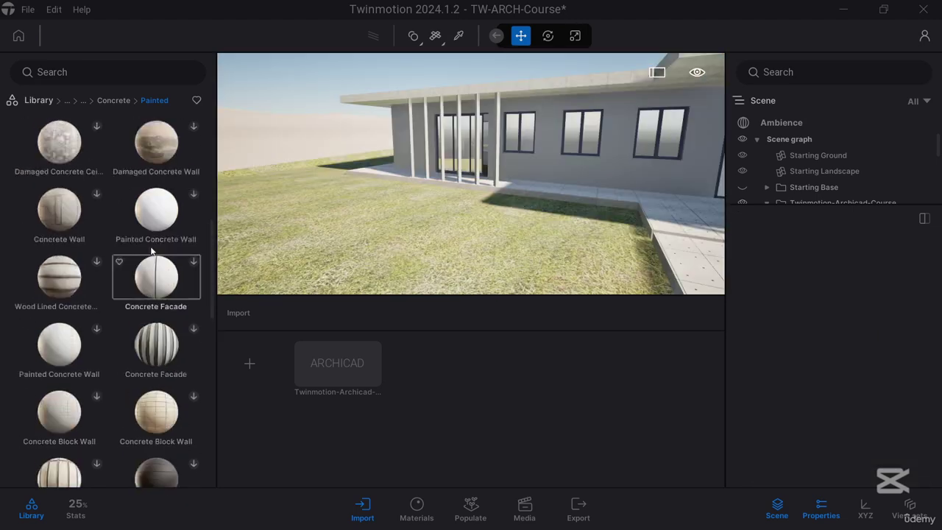
- Open the Cast In Situ concrete surfaces in Megascans and download several Cast in Situ Concrete materials
scroll(155, 258, up, 5)
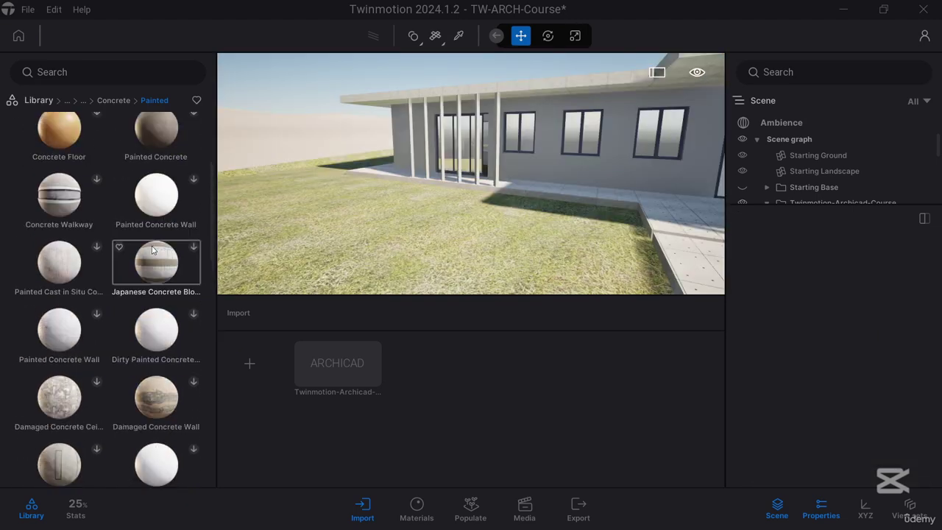
scroll(152, 250, up, 3)
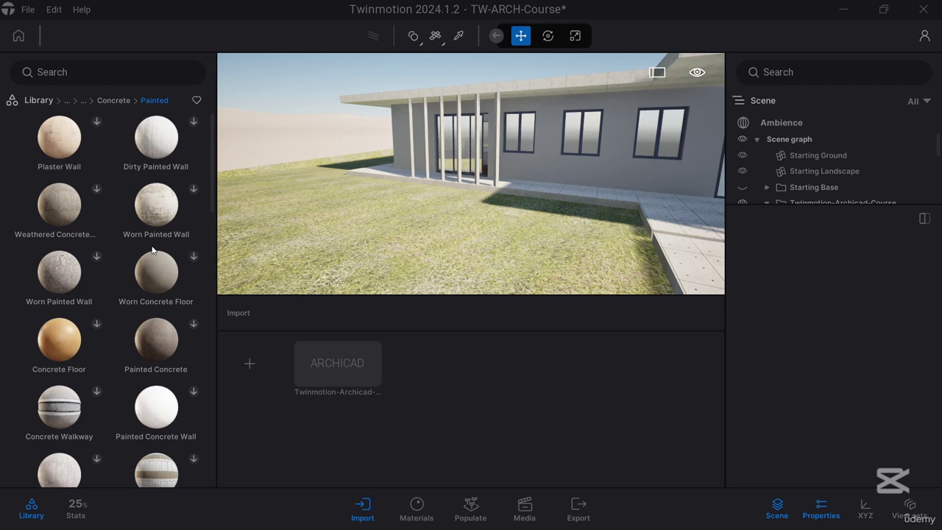
mouse_move(310, 203)
right_down()
mouse_move(293, 217)
mouse_move(367, 224)
mouse_move(368, 249)
mouse_move(293, 199)
right_up()
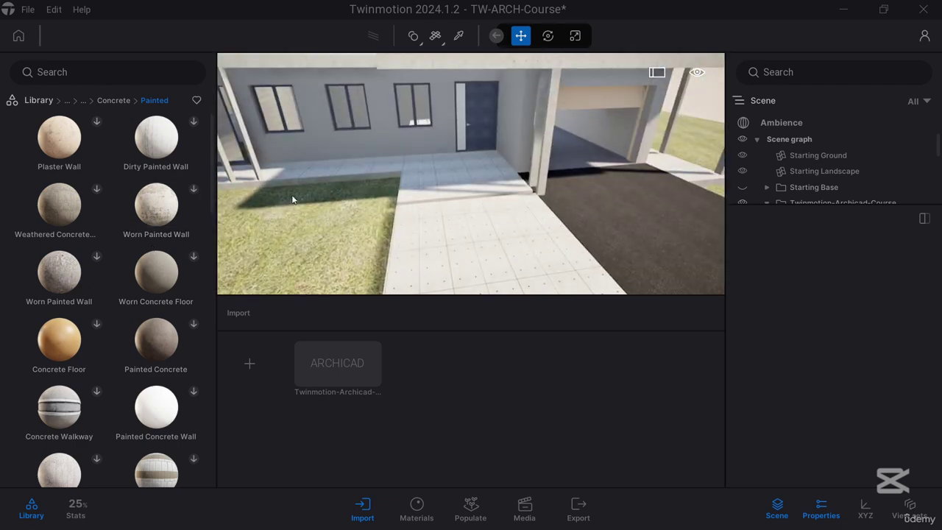
click(121, 100)
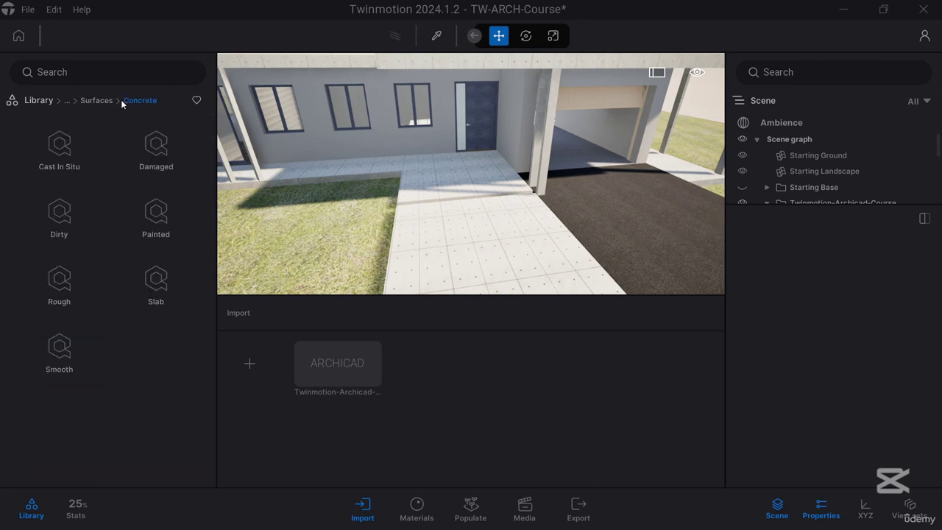
click(59, 145)
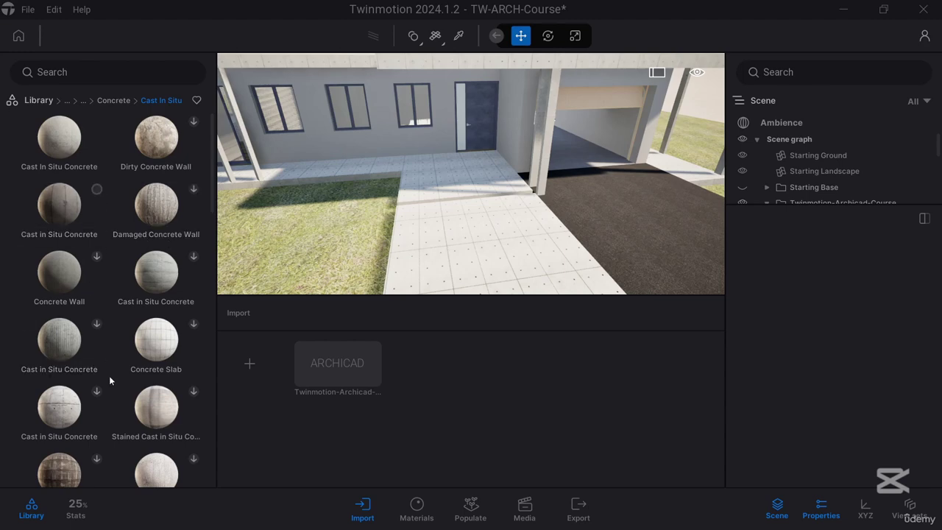
click(98, 391)
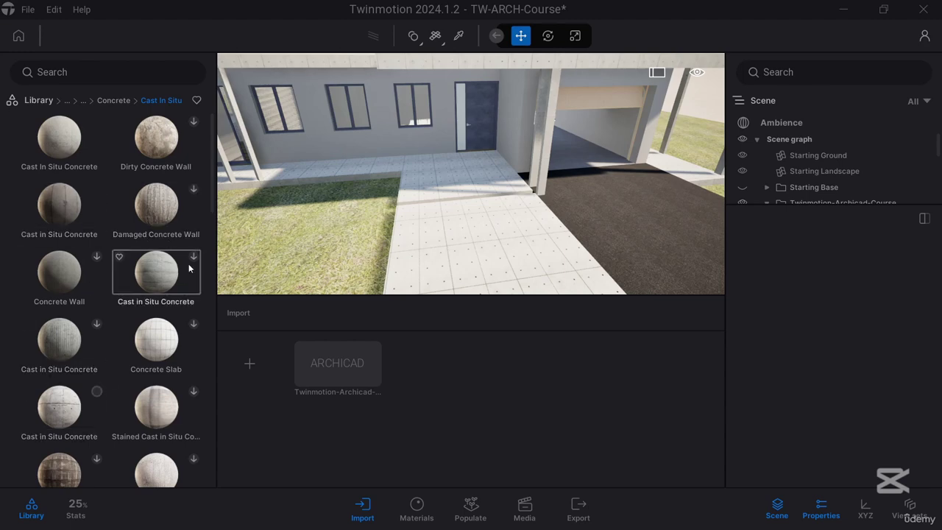
- Apply the dark, seamed Cast in Situ Concrete material to the entrance path and inspect it up close
drag(58, 203, 505, 225)
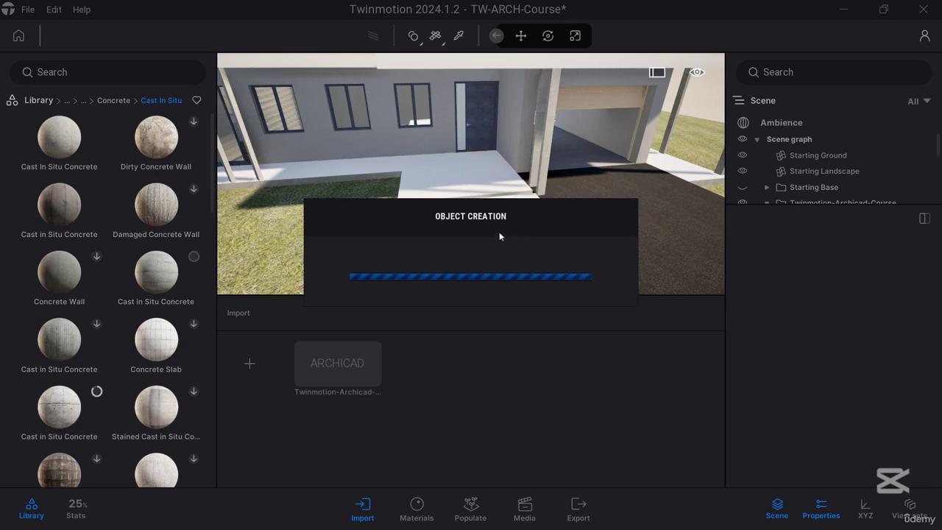
right_drag(521, 253, 478, 243)
key(w)
right_drag(368, 235, 383, 276)
key(s)
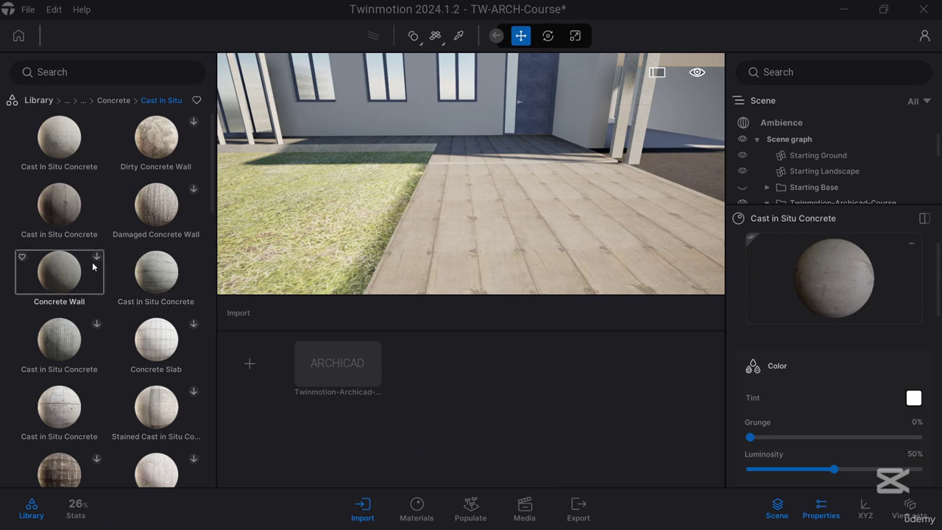
- Replace the entrance path's material with the light Cast in Situ Concrete that has tie holes
drag(65, 365, 514, 254)
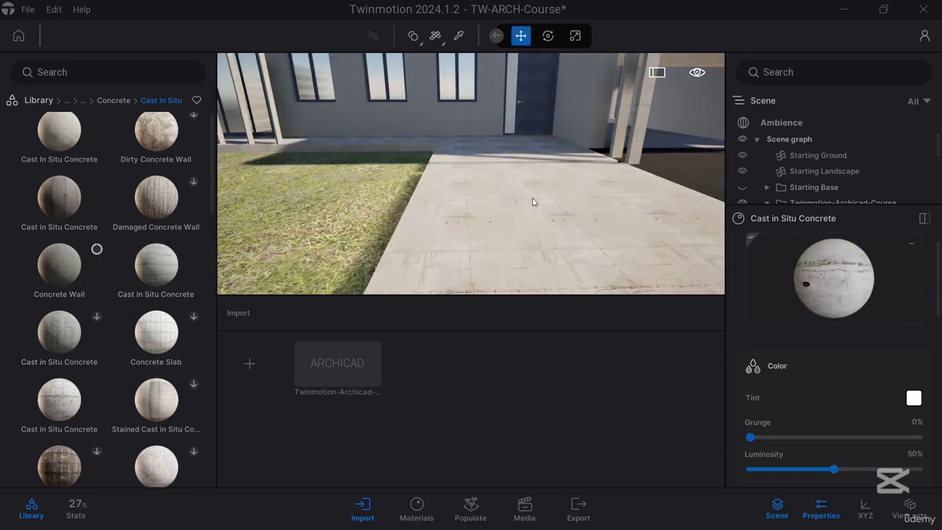
scroll(534, 202, down, 4)
scroll(535, 202, up, 5)
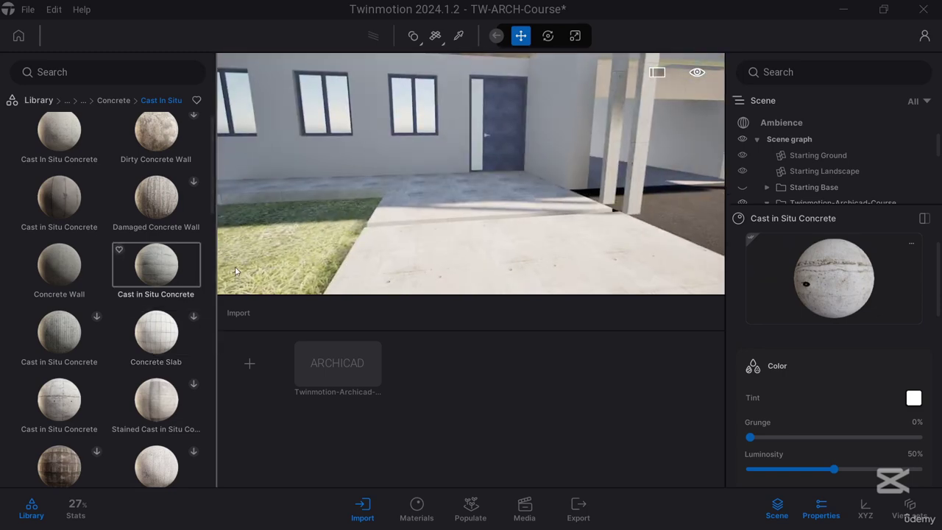
- Try the horizontally lined Cast in Situ Concrete on the entrance path and inspect it from several angles
drag(236, 272, 439, 283)
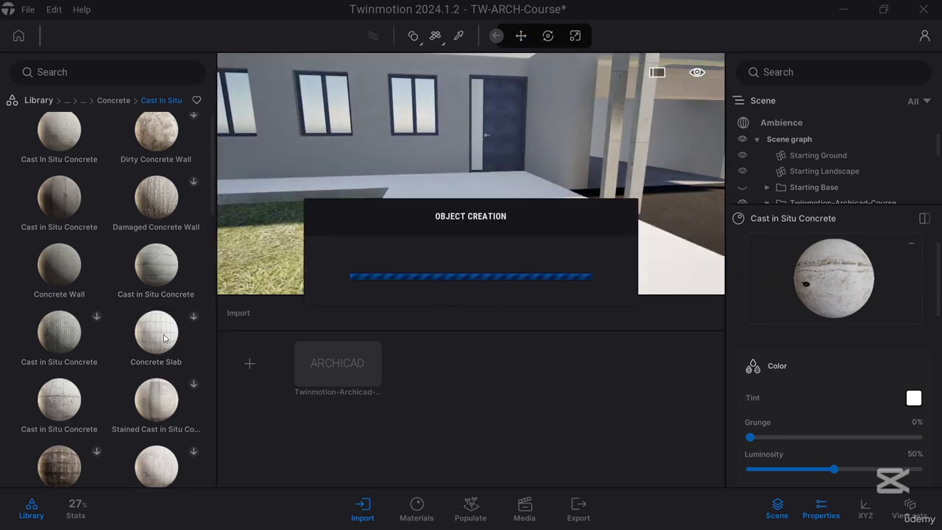
scroll(471, 177, down, 5)
right_drag(471, 177, 456, 125)
scroll(471, 176, up, 5)
scroll(471, 176, down, 5)
middle_drag(471, 176, 471, 111)
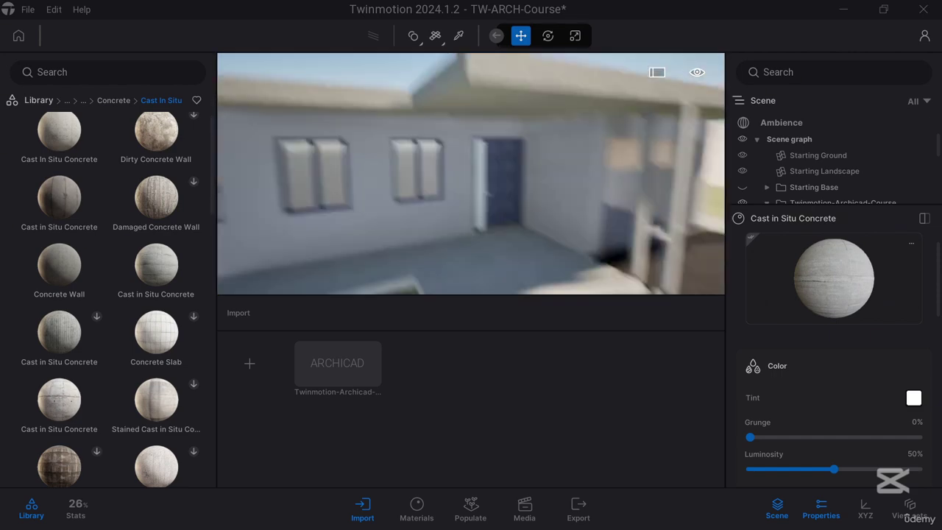
right_drag(471, 177, 413, 245)
scroll(471, 176, up, 4)
key(s)
key(d)
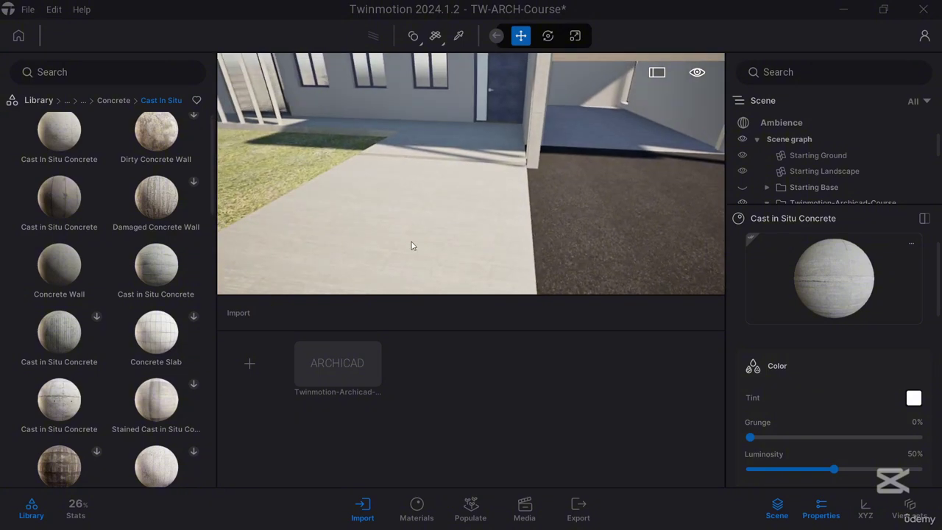
- Apply the Concrete Wall material to the entrance path and inspect the paving by the front door
drag(61, 262, 484, 269)
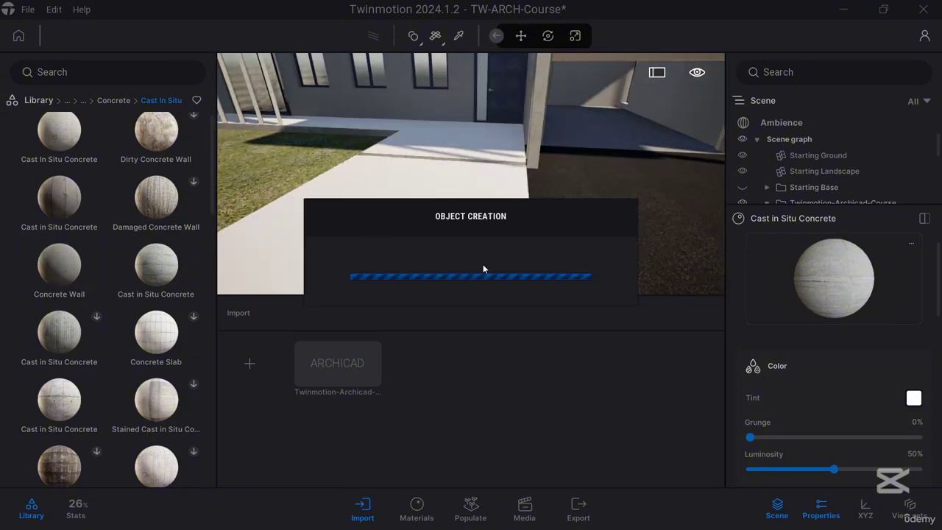
key(w)
right_drag(482, 243, 447, 213)
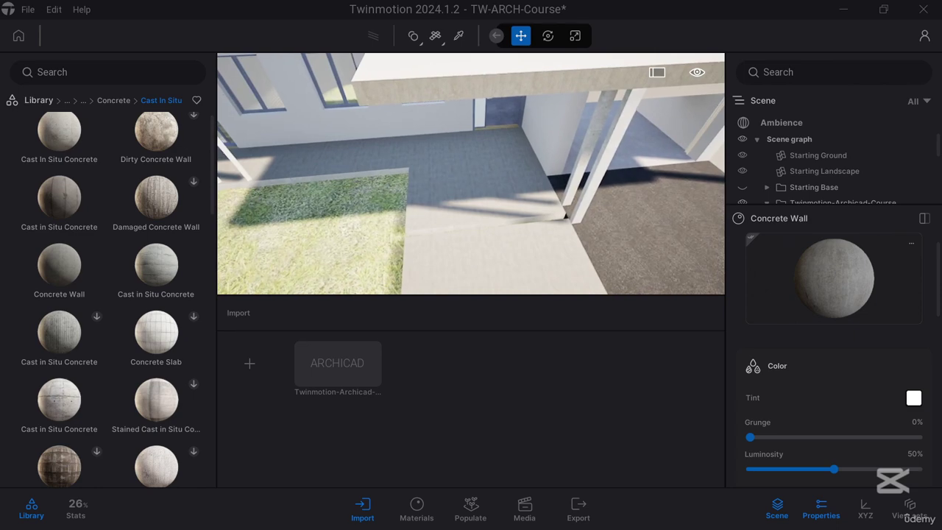
scroll(447, 207, up, 6)
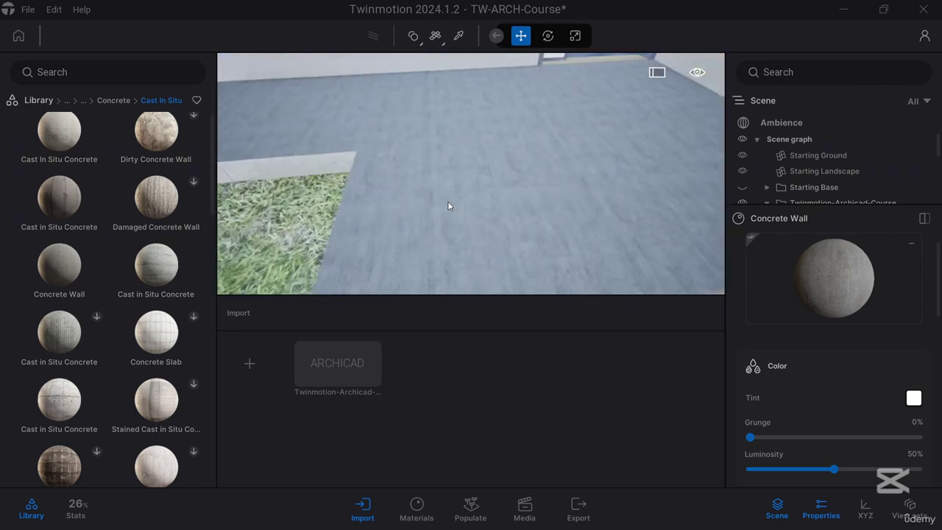
right_drag(449, 206, 471, 184)
scroll(468, 194, down, 4)
key(s)
scroll(472, 195, down, 3)
middle_drag(473, 194, 507, 198)
scroll(507, 195, up, 3)
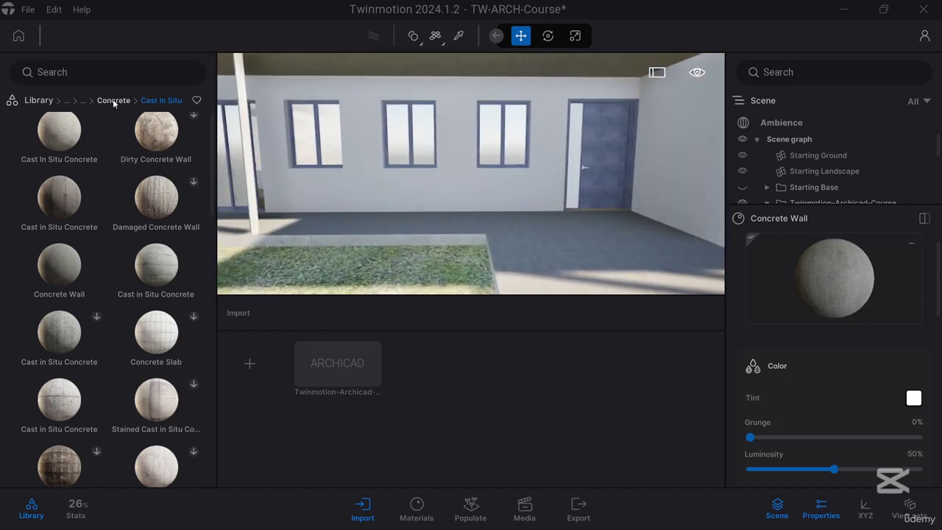
- Browse the Slab category of the Megascans concrete surfaces for a suitable material
click(113, 101)
click(156, 284)
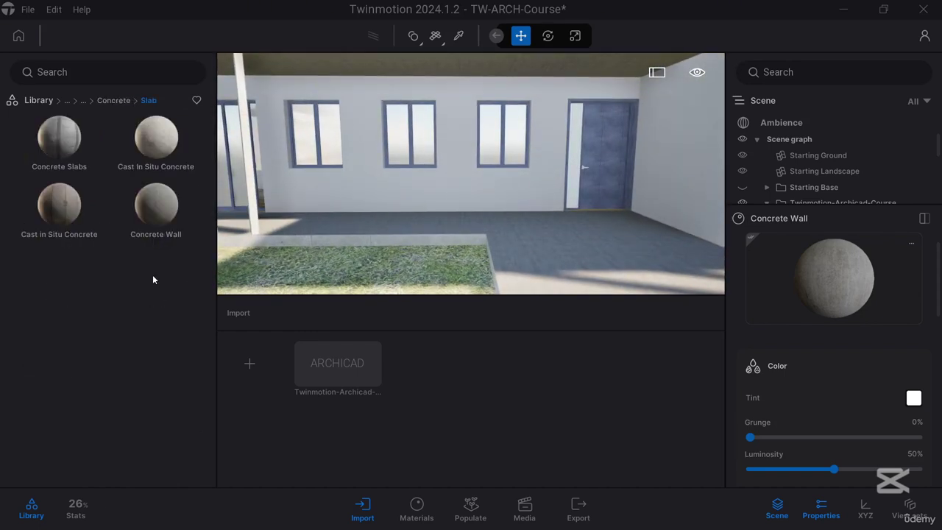
scroll(153, 278, down, 3)
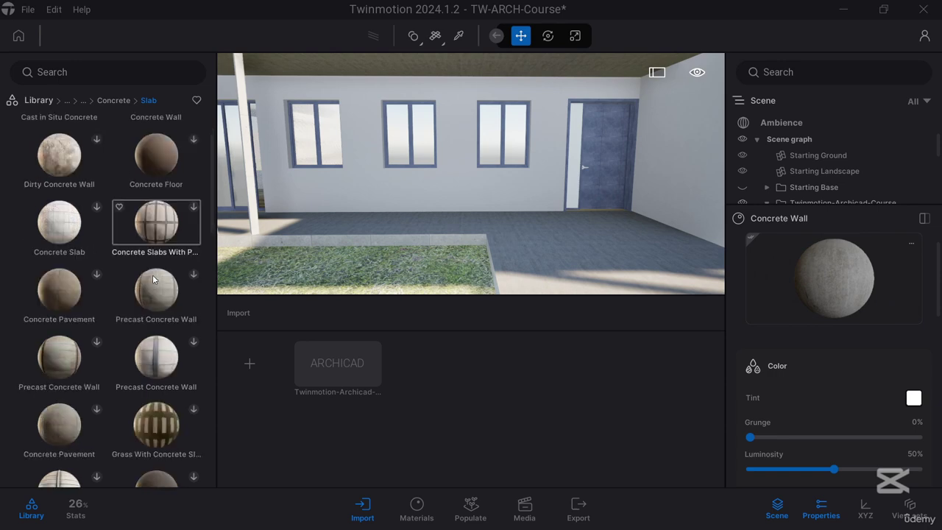
scroll(152, 275, down, 8)
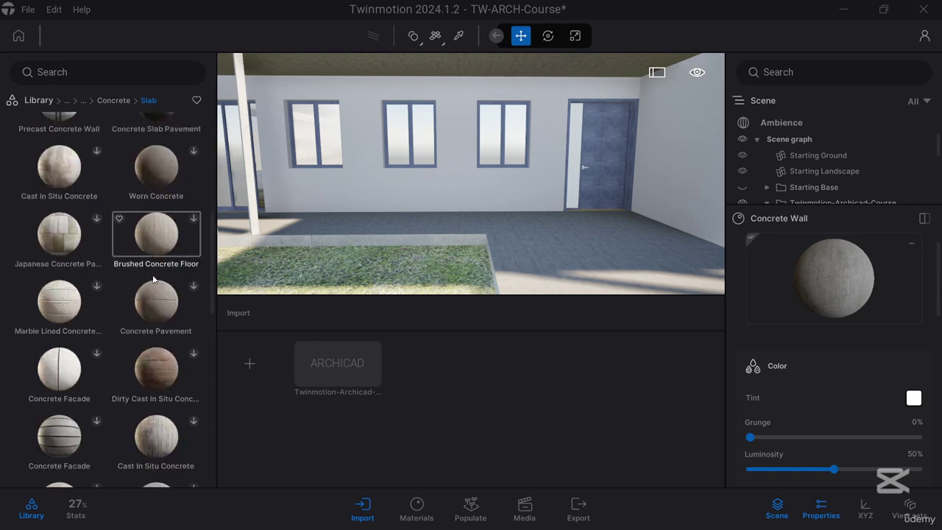
scroll(153, 279, down, 7)
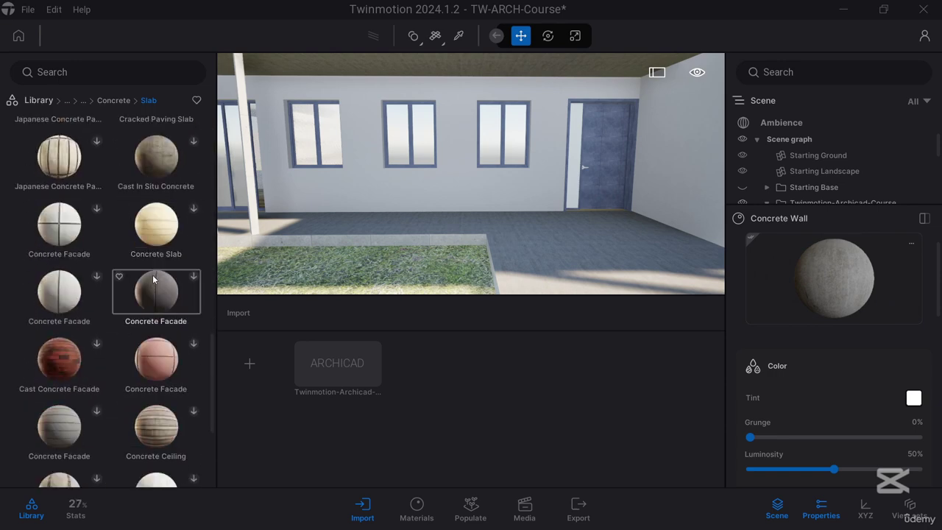
scroll(153, 278, down, 3)
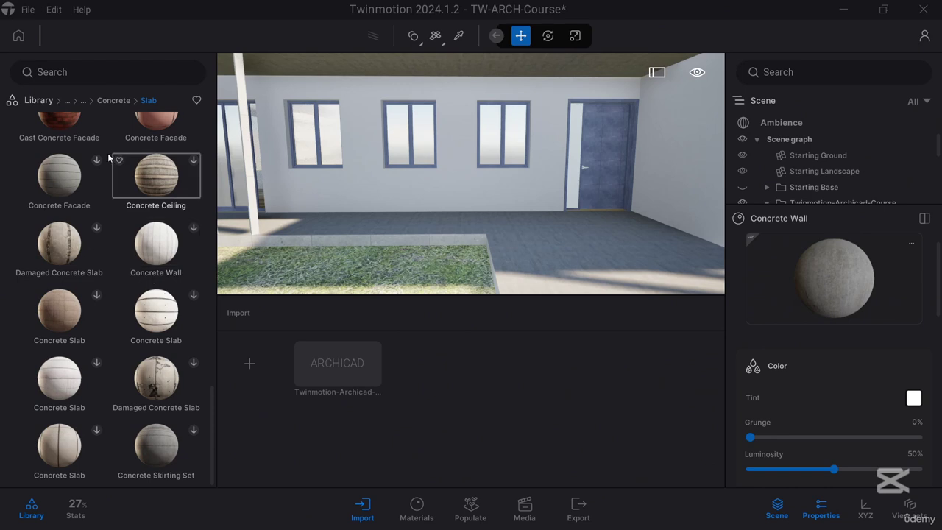
- Apply Poured concrete 02 from the library's standard Concrete materials to the house walls
click(113, 100)
click(90, 98)
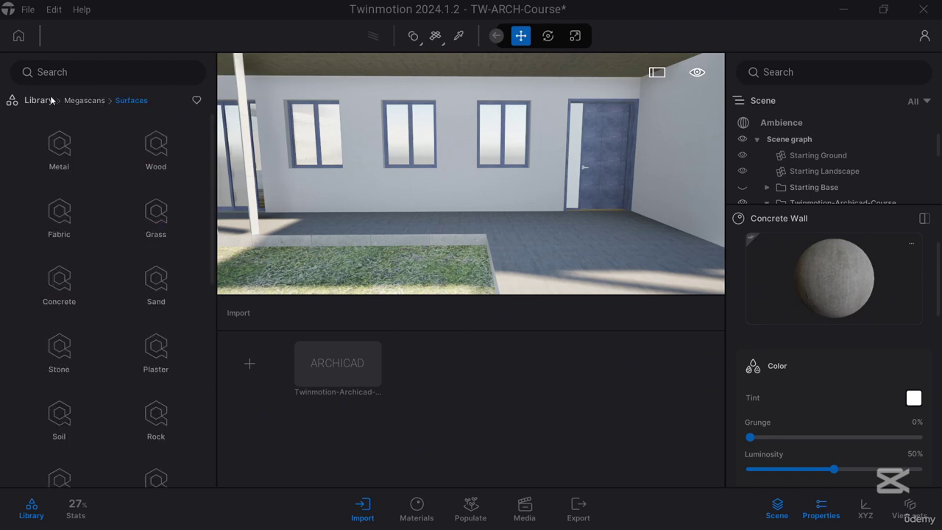
click(29, 100)
click(59, 147)
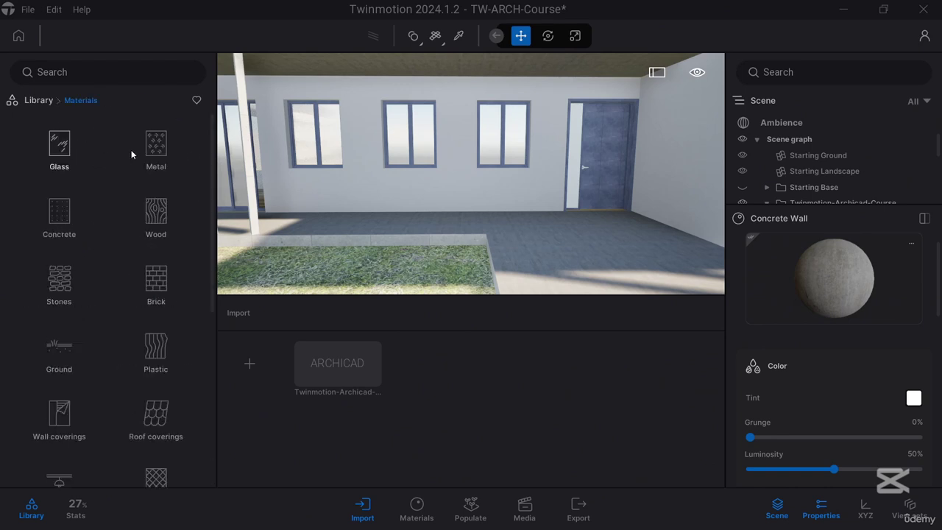
click(64, 220)
scroll(73, 295, down, 3)
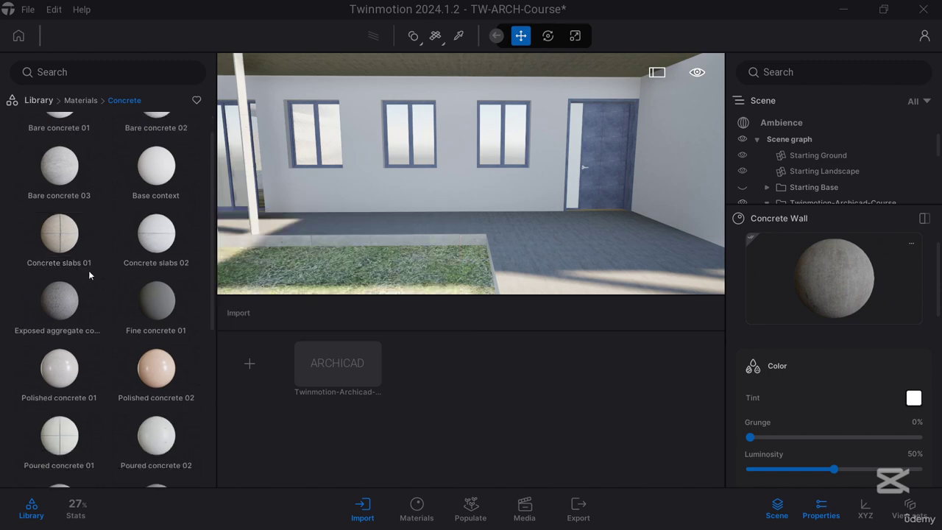
scroll(53, 311, down, 2)
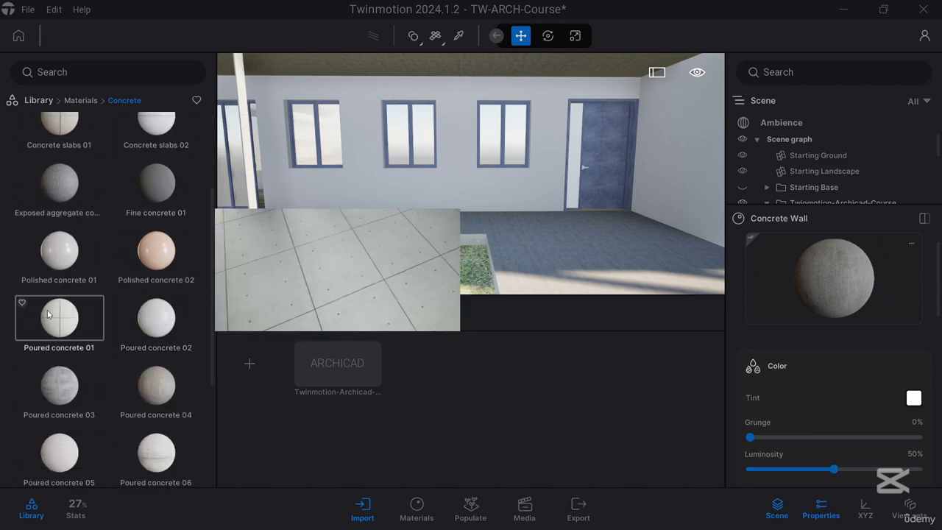
drag(125, 305, 479, 205)
- Tint the Poured concrete 02 wall material light grey
scroll(833, 372, down, 1)
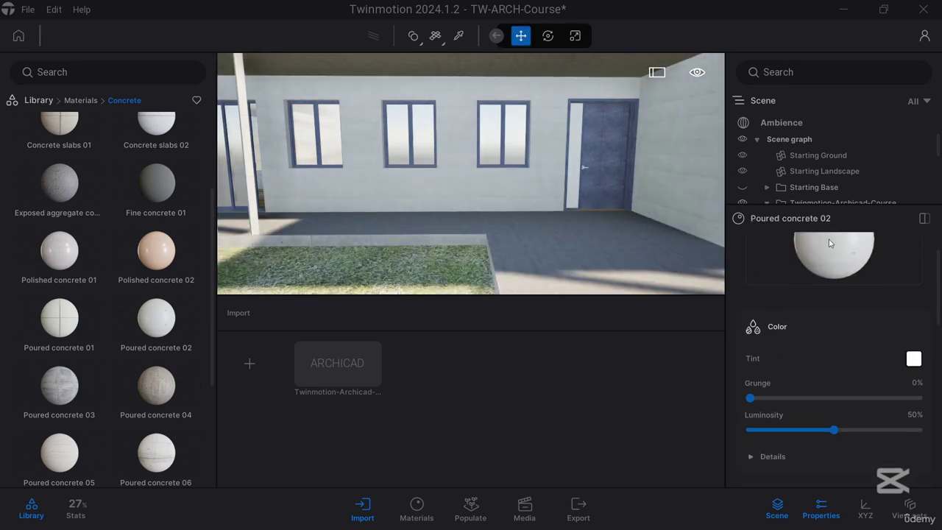
drag(842, 205, 846, 133)
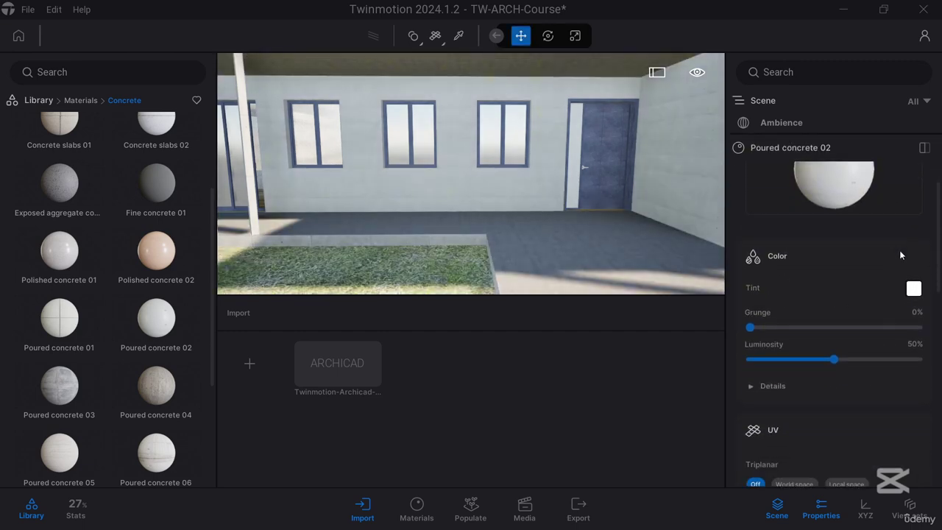
click(914, 289)
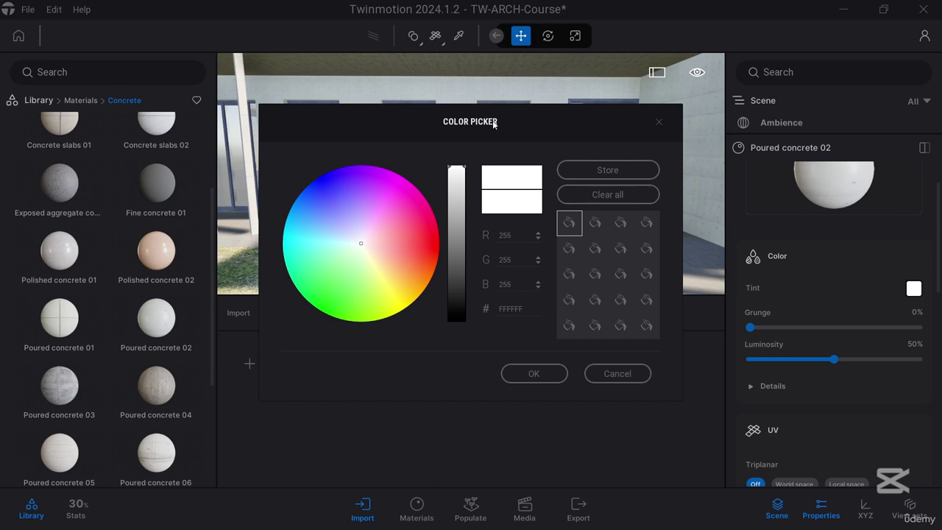
drag(452, 244, 457, 262)
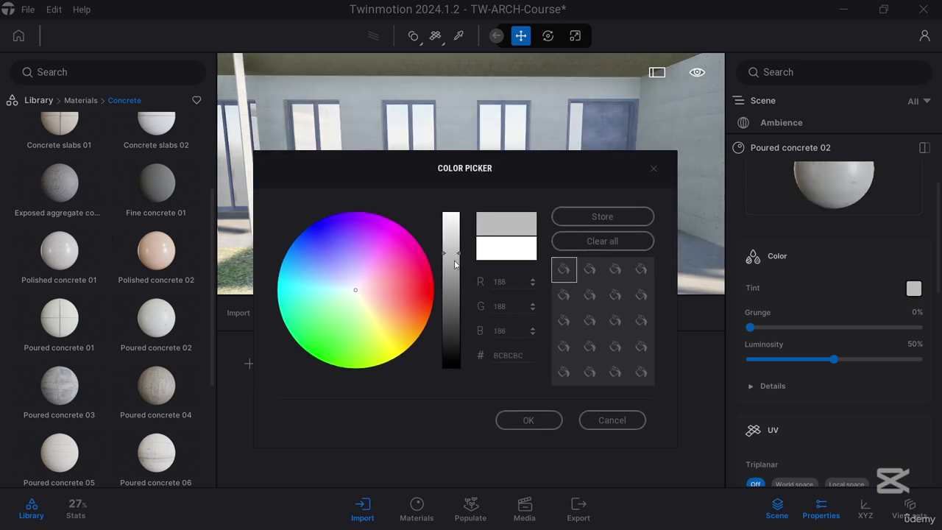
click(535, 419)
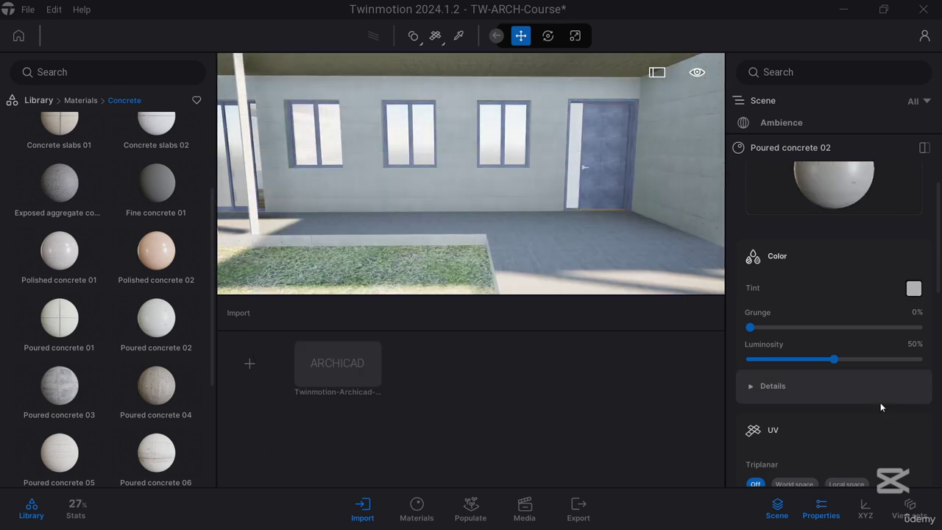
- Set the wall concrete's UV scale to 3.00 after trying 10.00, and try rotating its texture
scroll(881, 402, down, 3)
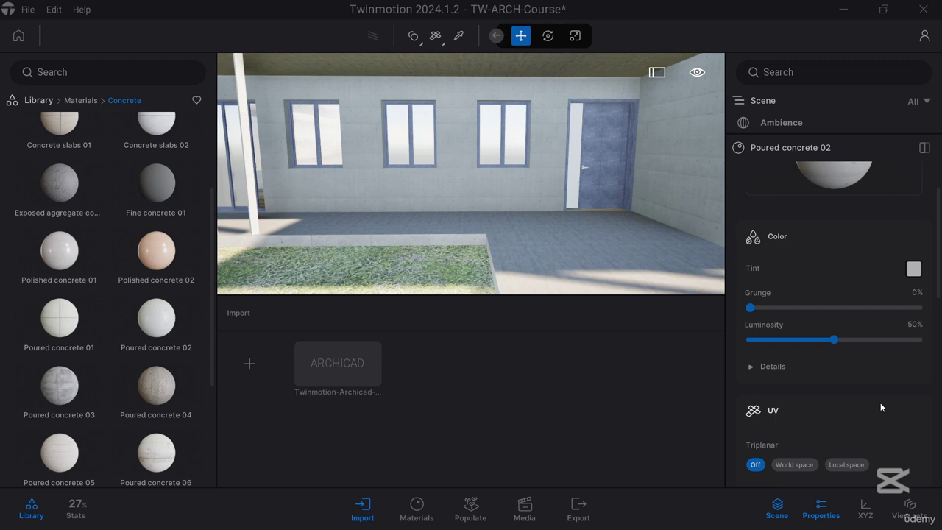
scroll(868, 401, down, 2)
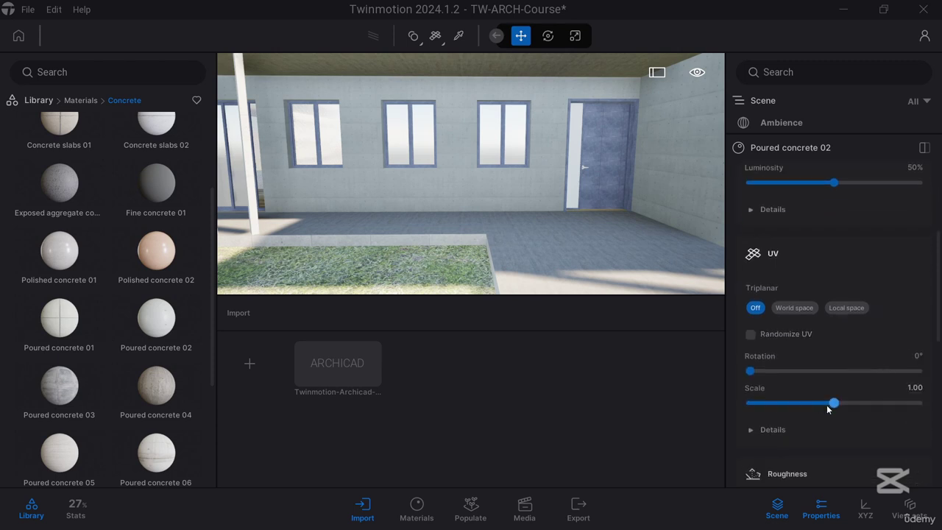
drag(828, 405, 939, 403)
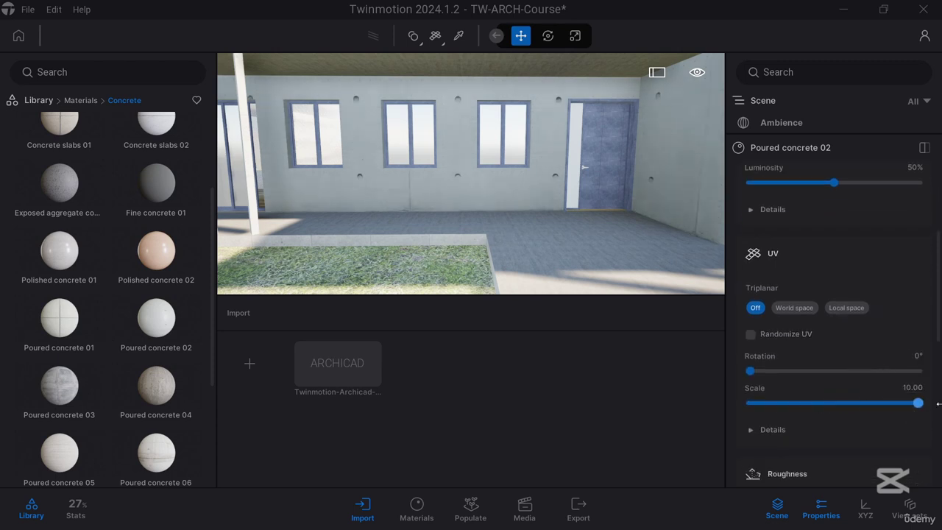
key(ctrl+z)
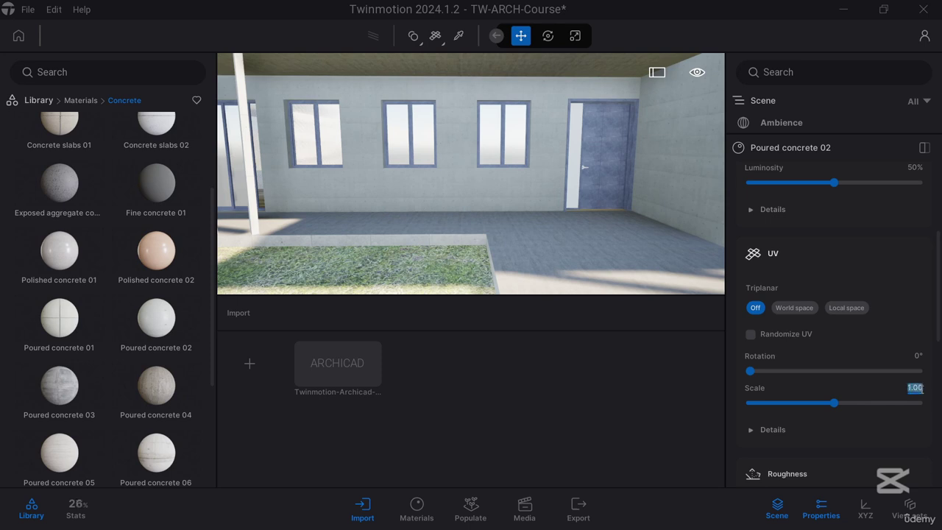
key(Return)
key(Return)
drag(751, 373, 778, 374)
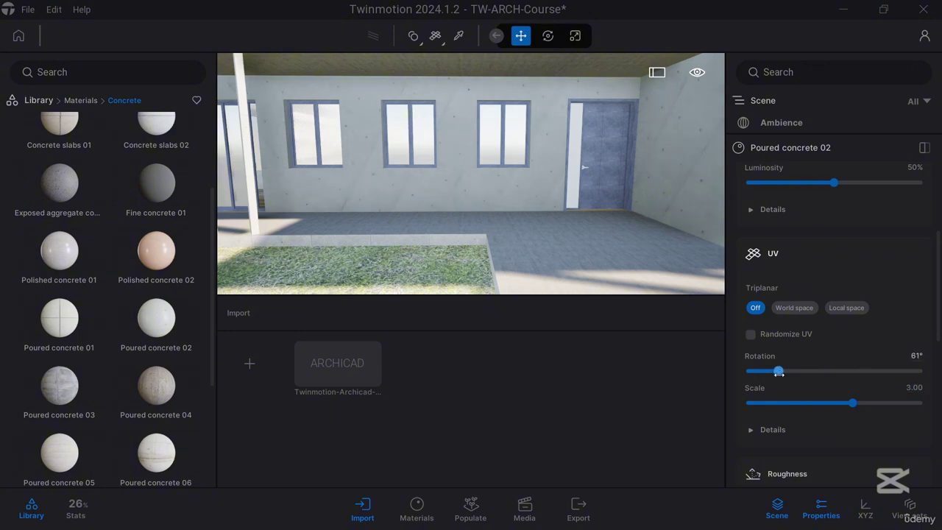
- Shift the wall concrete's texture with a UV Offset Y of -0.03
scroll(827, 385, down, 3)
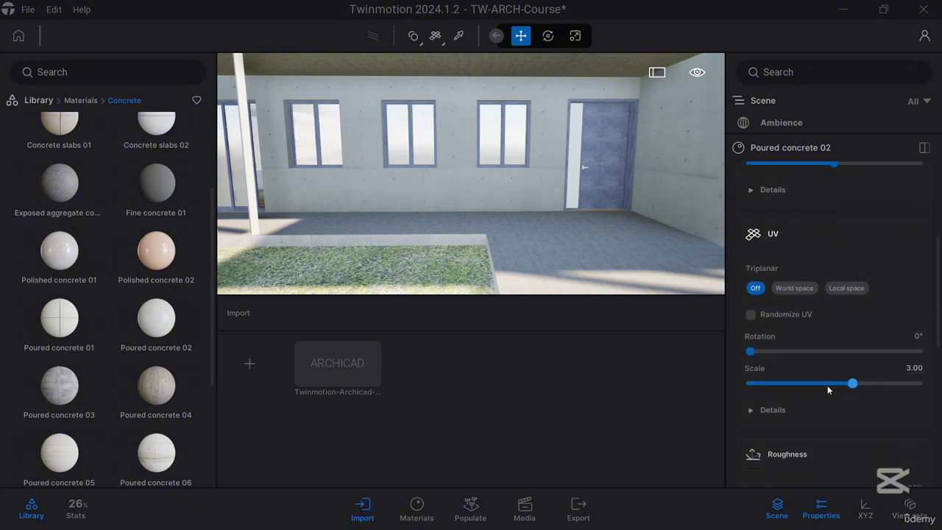
click(824, 386)
scroll(836, 403, down, 2)
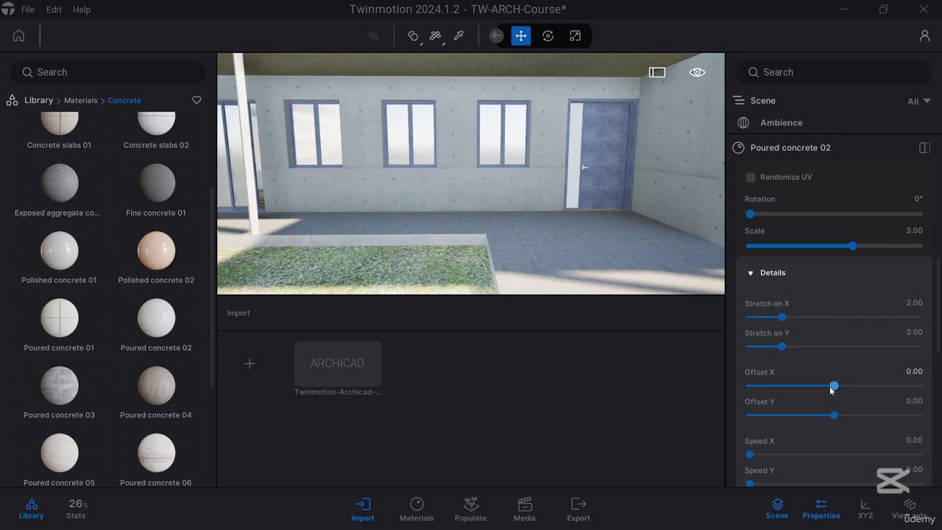
drag(834, 385, 850, 415)
scroll(808, 436, down, 2)
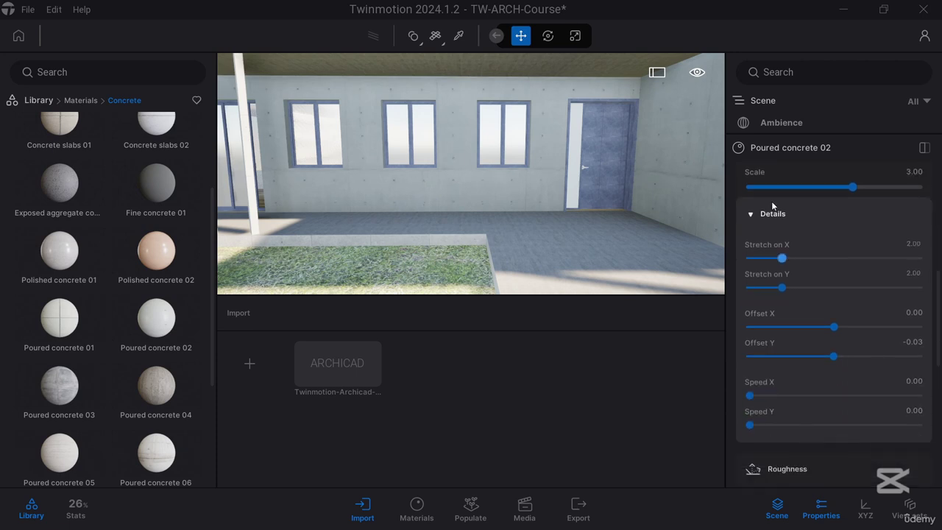
click(773, 213)
- Set the wall concrete's roughness intensity to 55% and its metallic intensity to 5%
drag(866, 307, 841, 307)
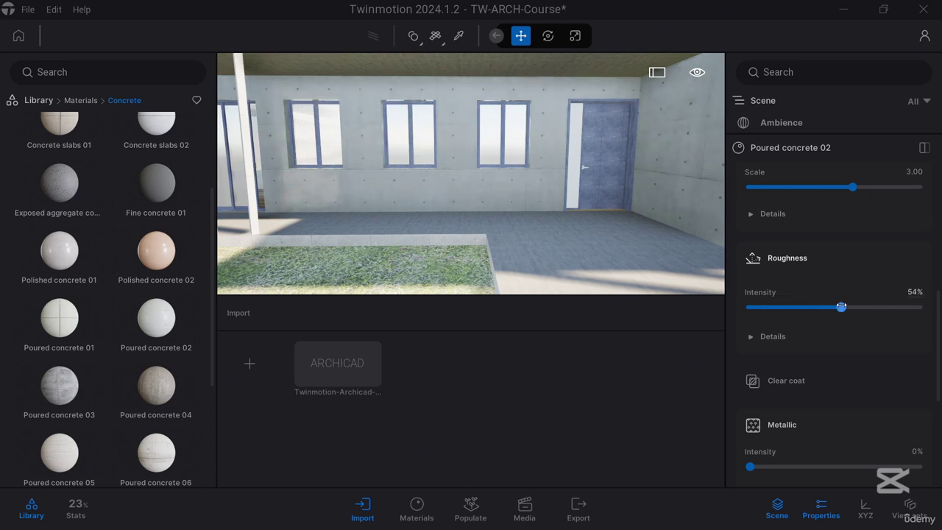
scroll(862, 374, down, 3)
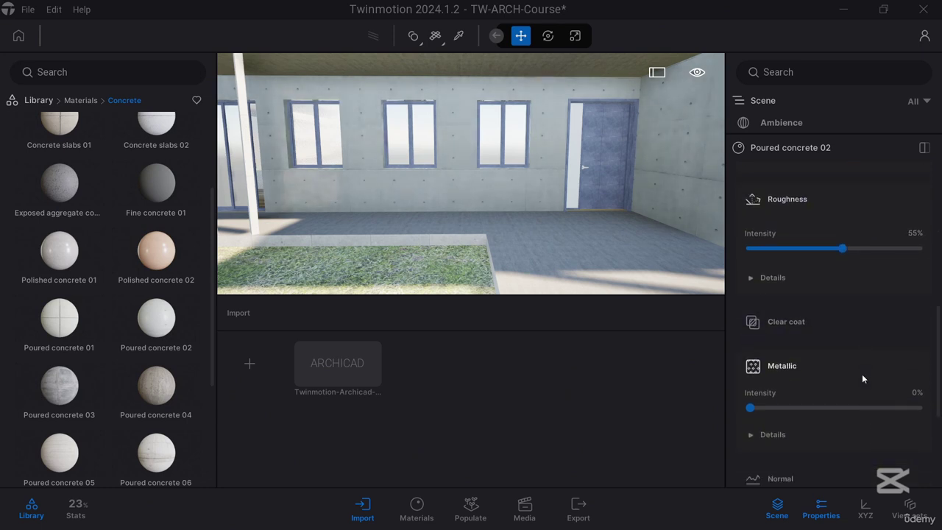
mouse_move(750, 408)
mouse_down()
mouse_move(829, 407)
mouse_move(762, 405)
mouse_up()
- Turn off the Weather option in the wall concrete's miscellaneous settings
scroll(810, 393, down, 6)
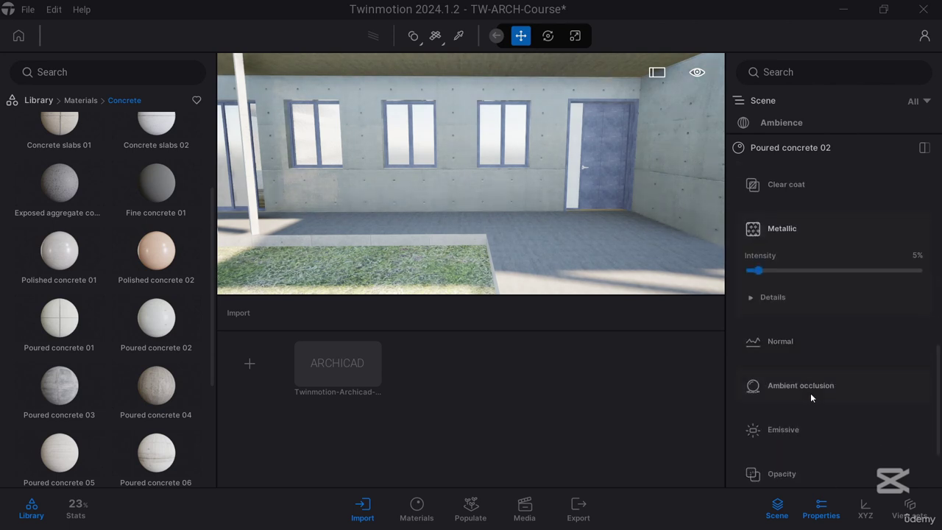
scroll(810, 393, down, 5)
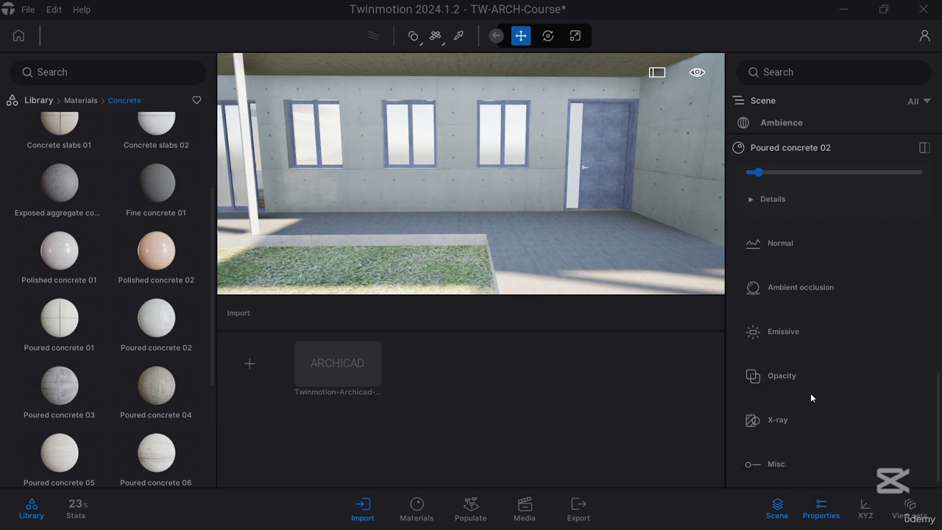
click(810, 442)
scroll(834, 411, down, 5)
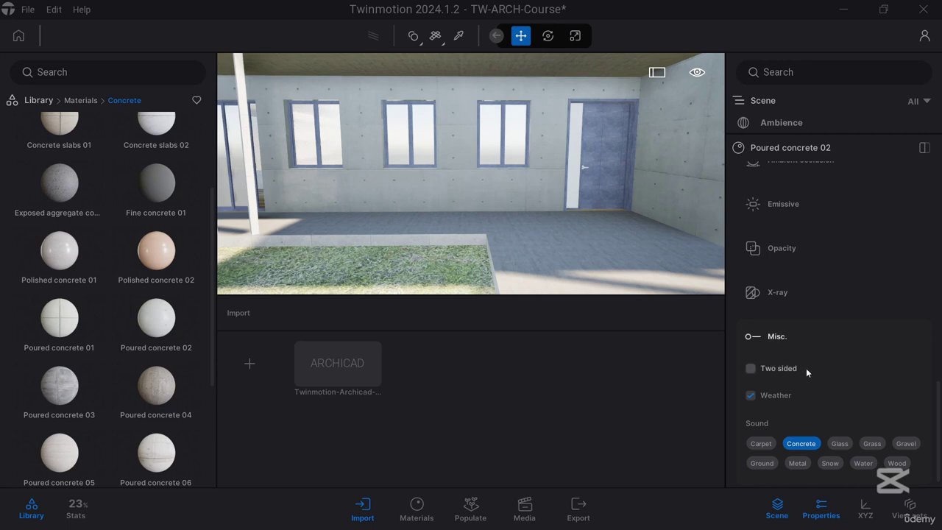
scroll(832, 383, down, 1)
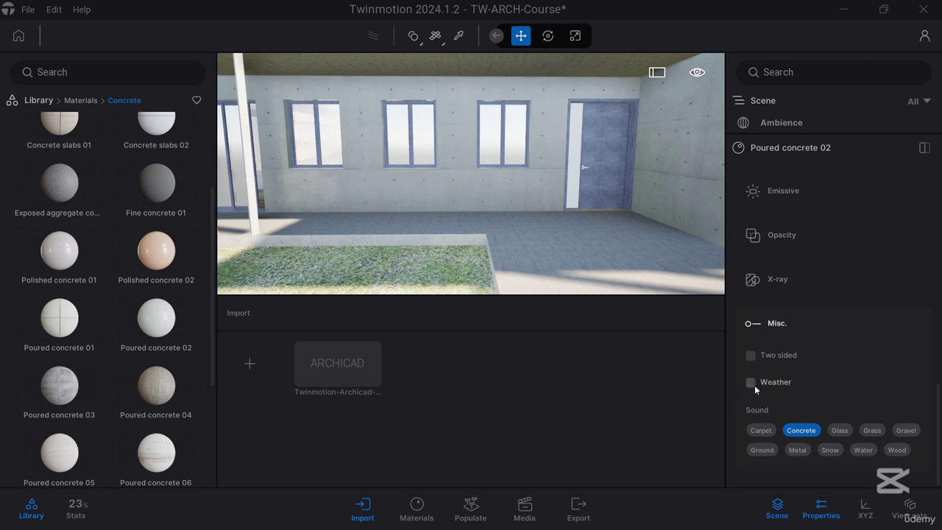
- Inspect the concrete finish on the house's walls and front columns from near and far
scroll(863, 272, up, 3)
scroll(861, 276, up, 10)
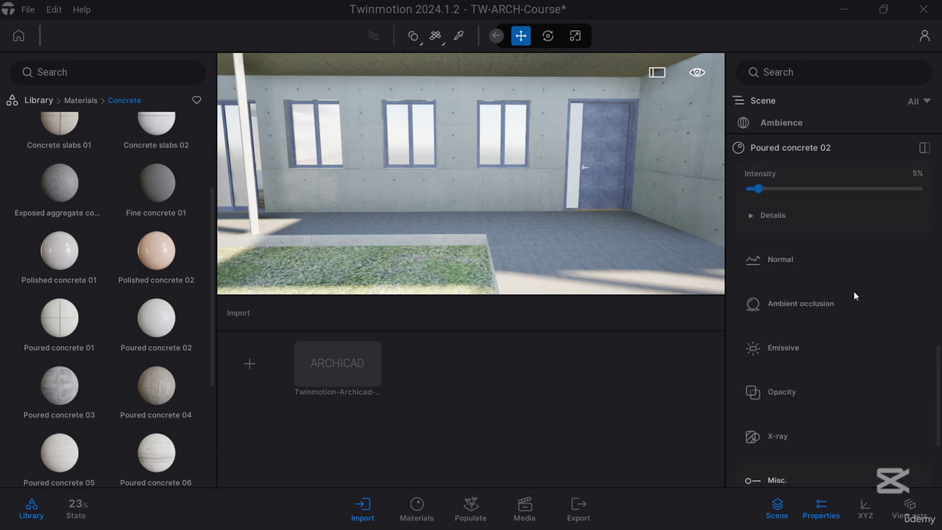
scroll(854, 298, up, 8)
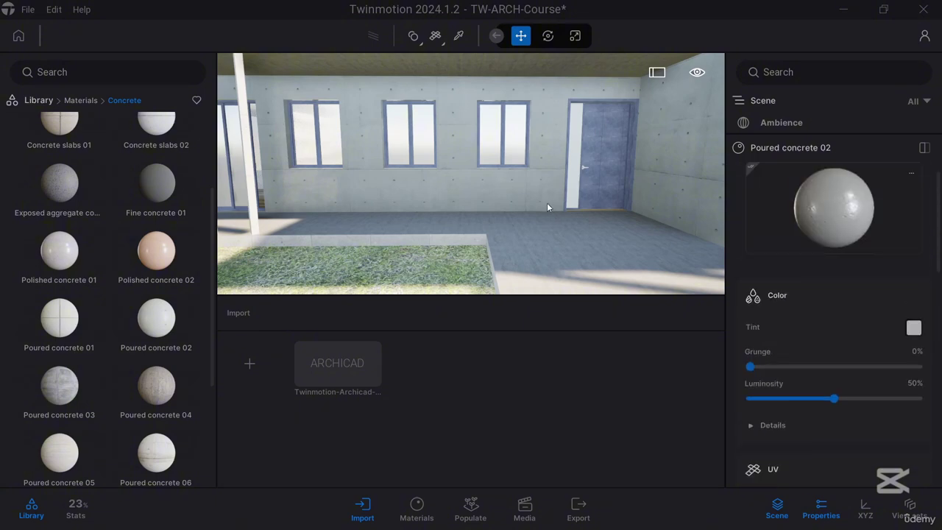
scroll(544, 193, down, 2)
scroll(544, 192, down, 8)
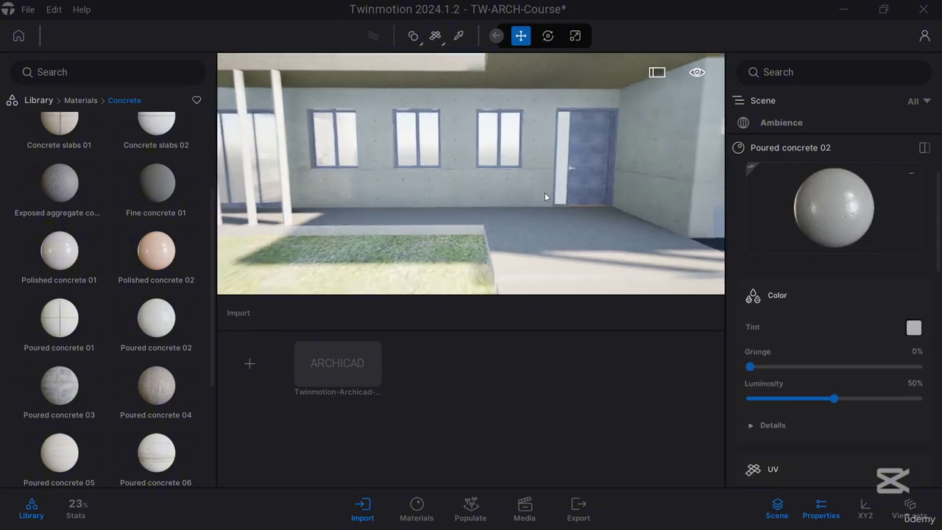
scroll(545, 192, up, 10)
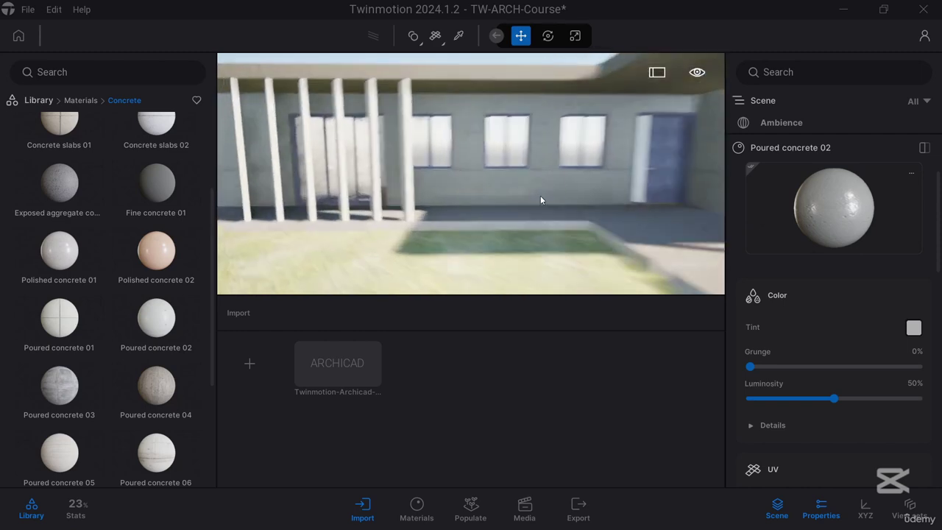
scroll(502, 207, up, 4)
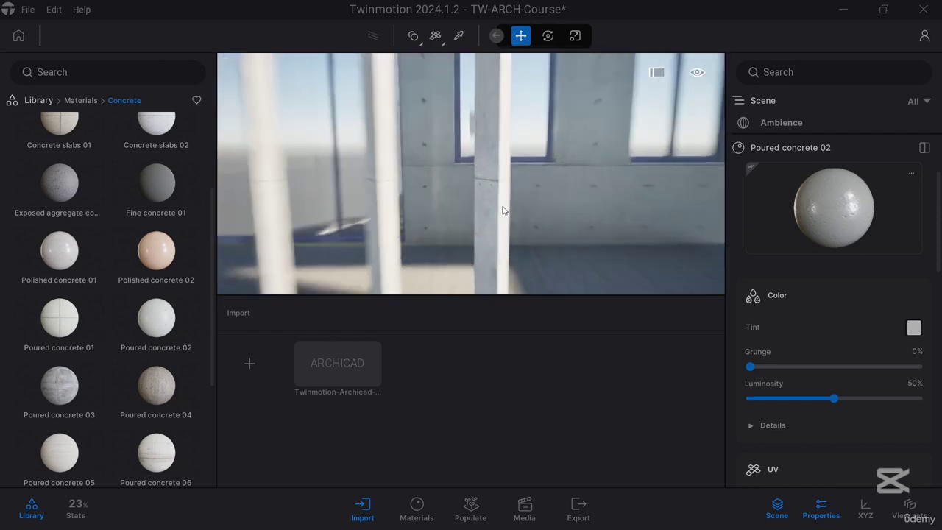
scroll(502, 206, down, 6)
shift+middle_drag(494, 214, 604, 153)
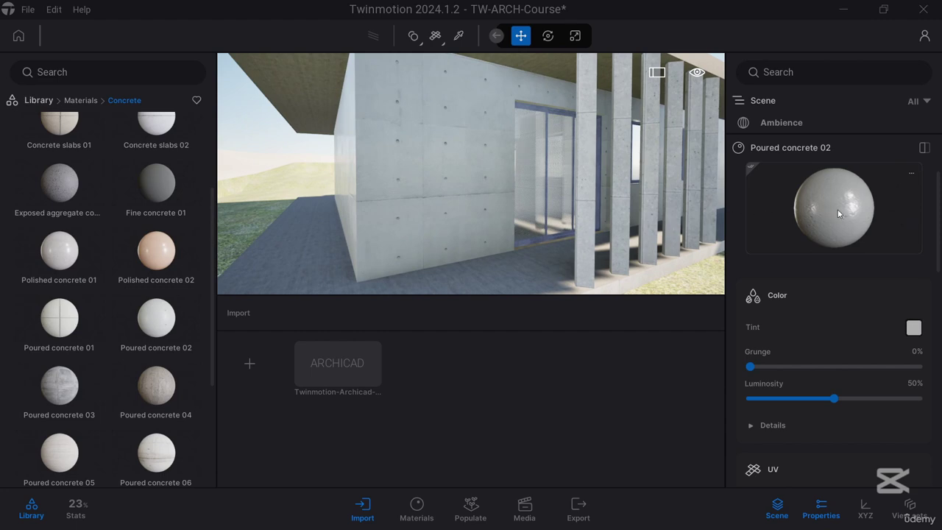
scroll(530, 240, down, 5)
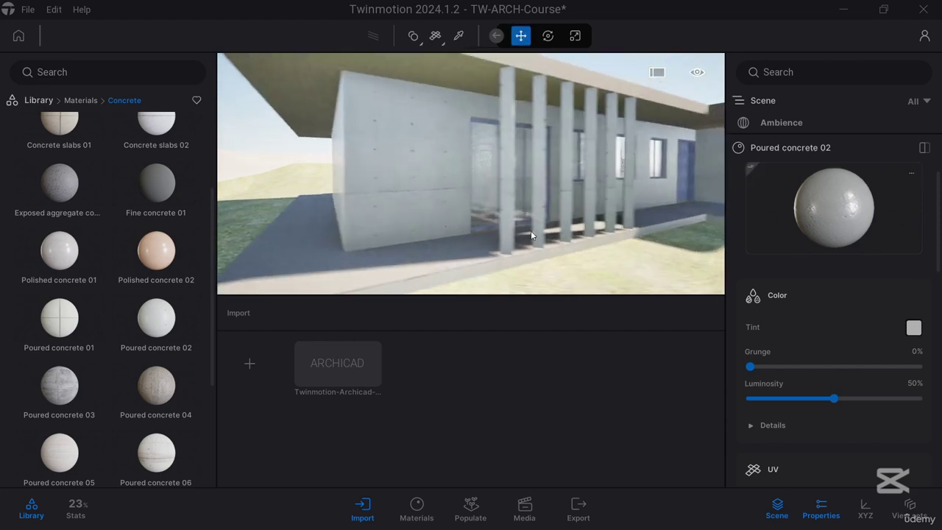
- Inspect the house front and the entrance floor's concrete, and browse the other concrete finishes in the library
mouse_move(531, 231)
shift+middle_down()
mouse_move(475, 247)
mouse_move(521, 239)
shift+middle_up()
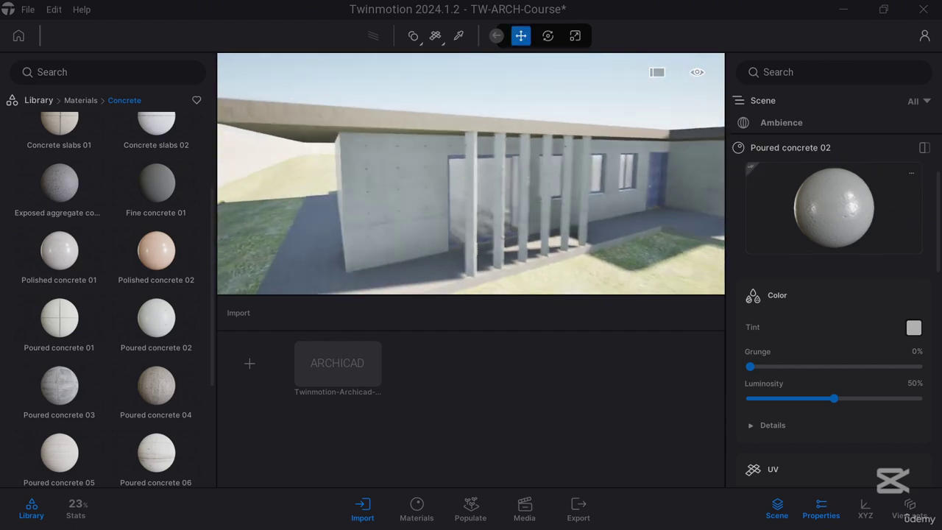
key(d)
right_drag(521, 239, 506, 223)
key(w)
key(a)
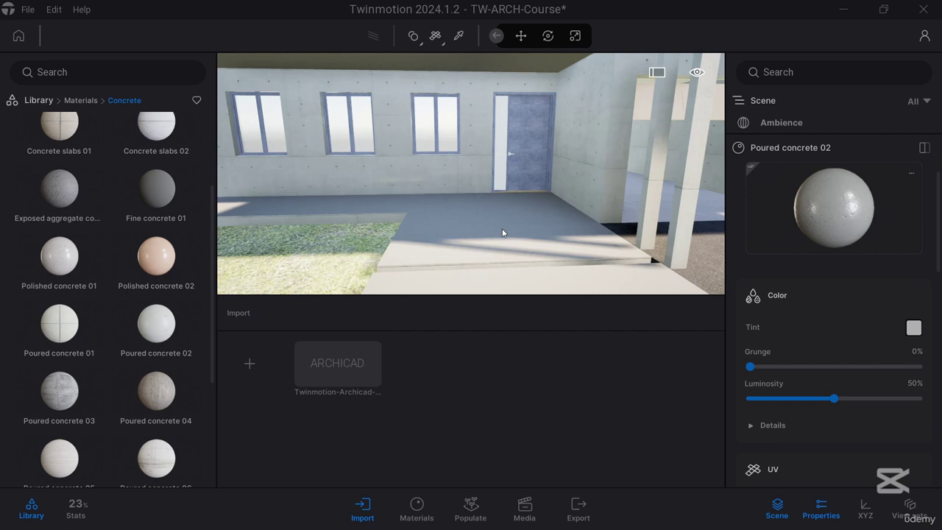
click(502, 233)
scroll(55, 221, down, 5)
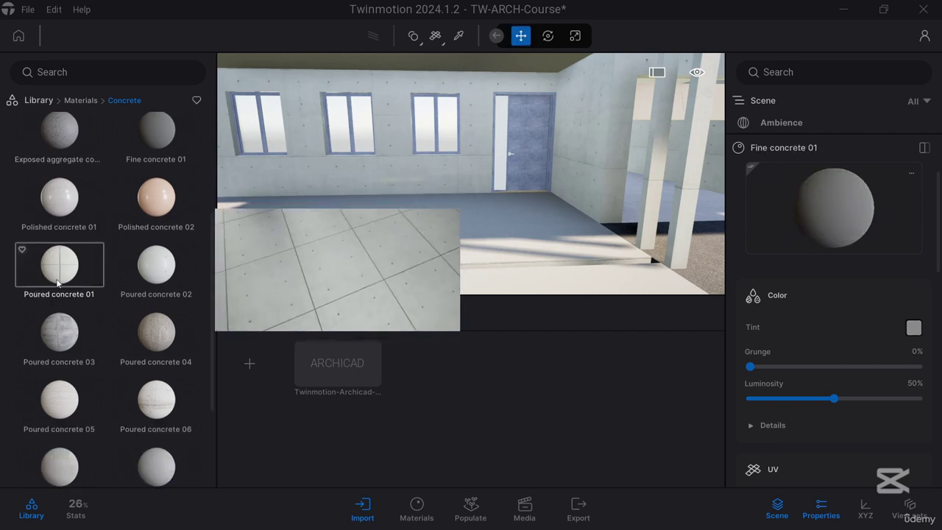
scroll(59, 274, down, 3)
right_drag(480, 170, 493, 184)
key(s)
key(a)
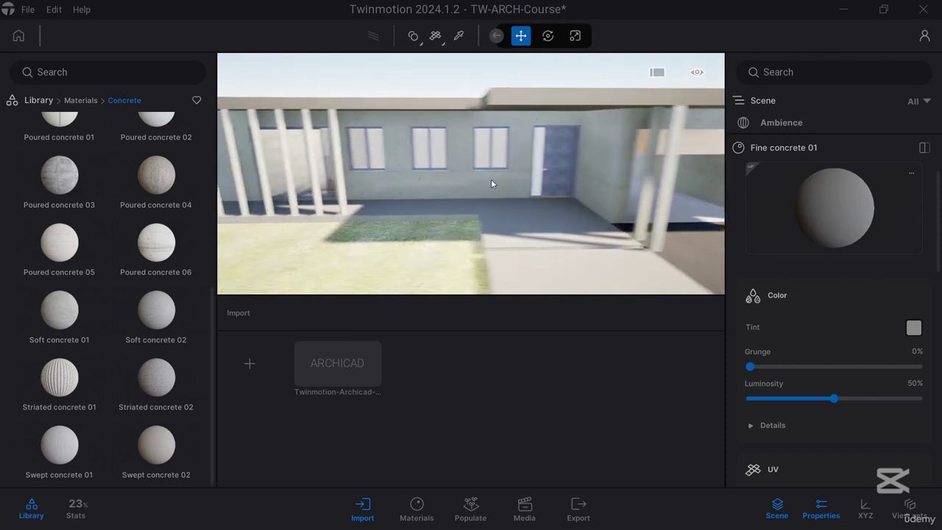
right_drag(529, 157, 533, 132)
right_drag(535, 176, 561, 175)
key(s)
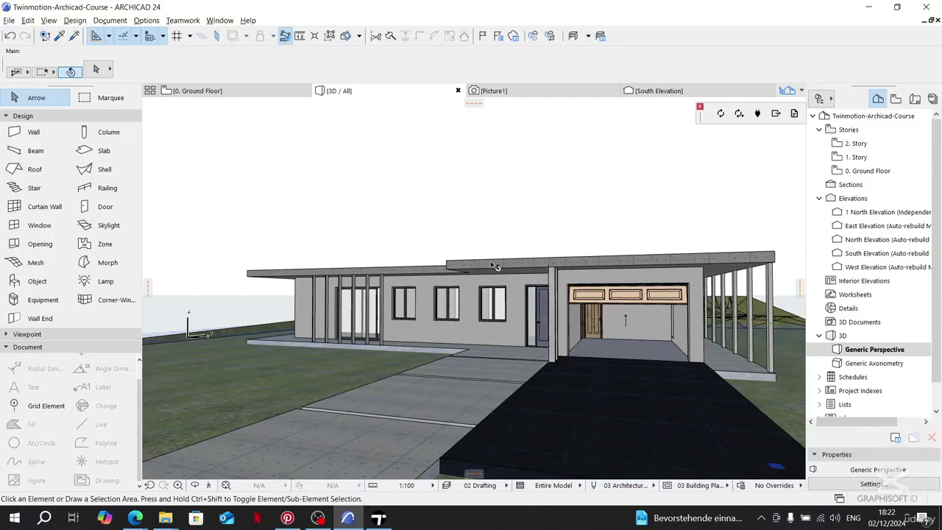
- Switch to Archicad and select the three roof overhang slabs in the 3D view
scroll(495, 266, up, 5)
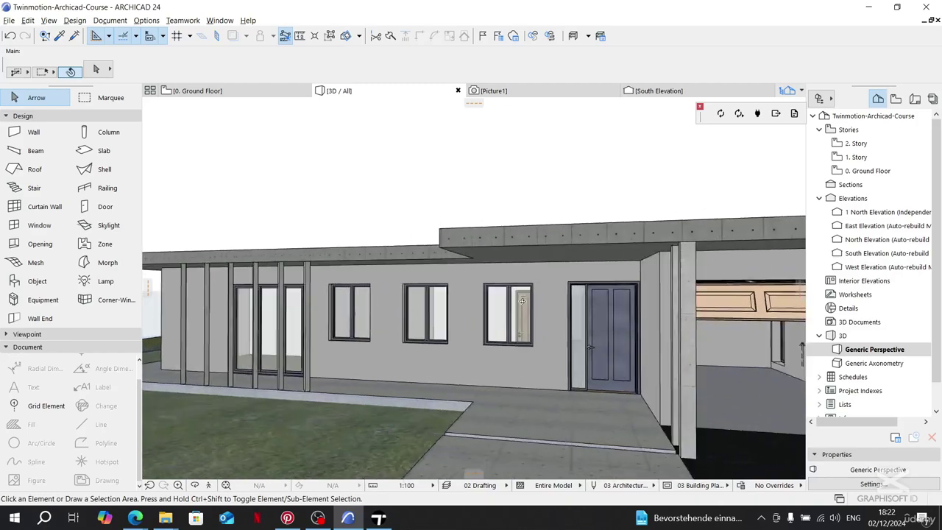
click(637, 285)
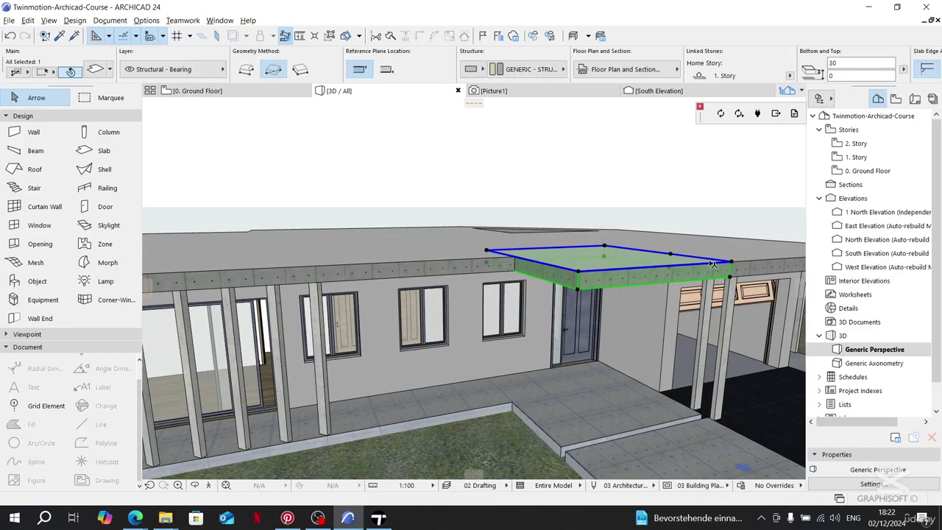
shift+middle_drag(685, 278, 593, 250)
shift+click(725, 265)
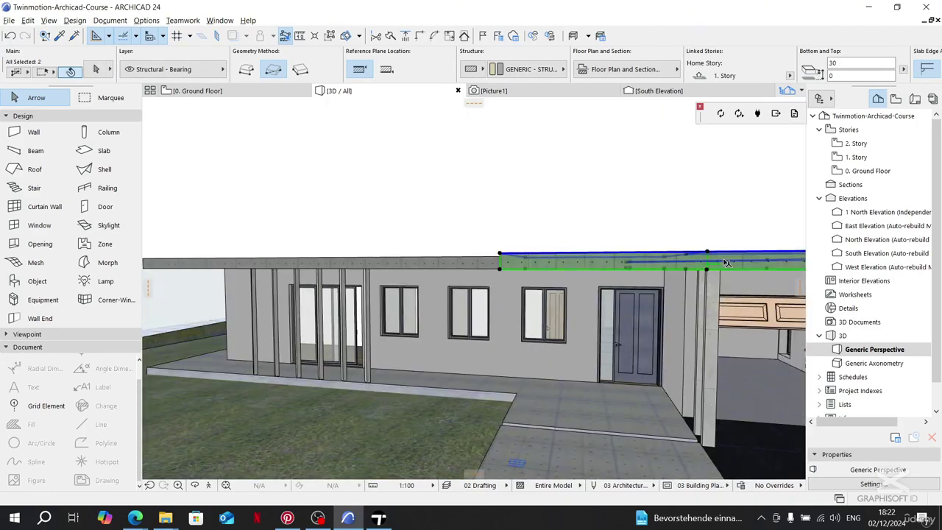
scroll(693, 306, down, 1)
shift+middle_drag(695, 306, 318, 335)
shift+click(494, 290)
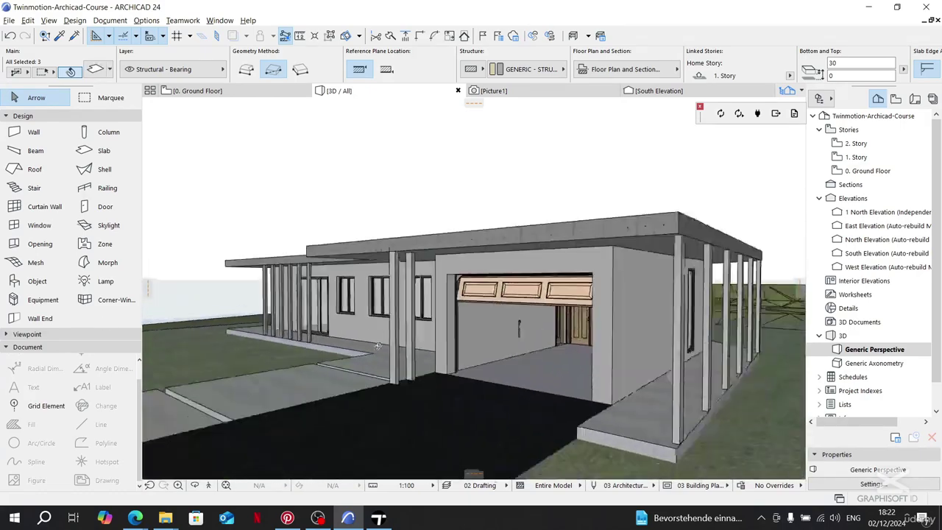
scroll(479, 301, up, 3)
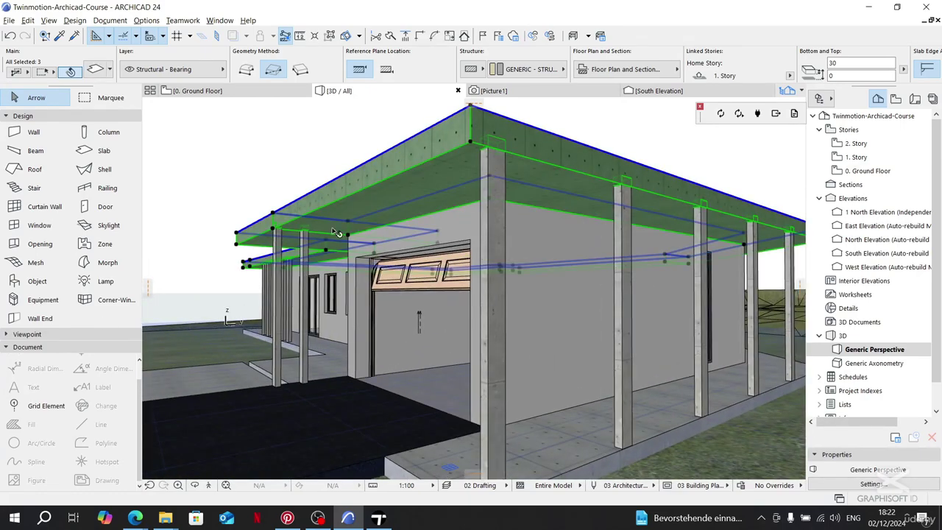
- Override all surfaces of the three selected roof overhang slabs with Paint - Sienna Sand
click(96, 69)
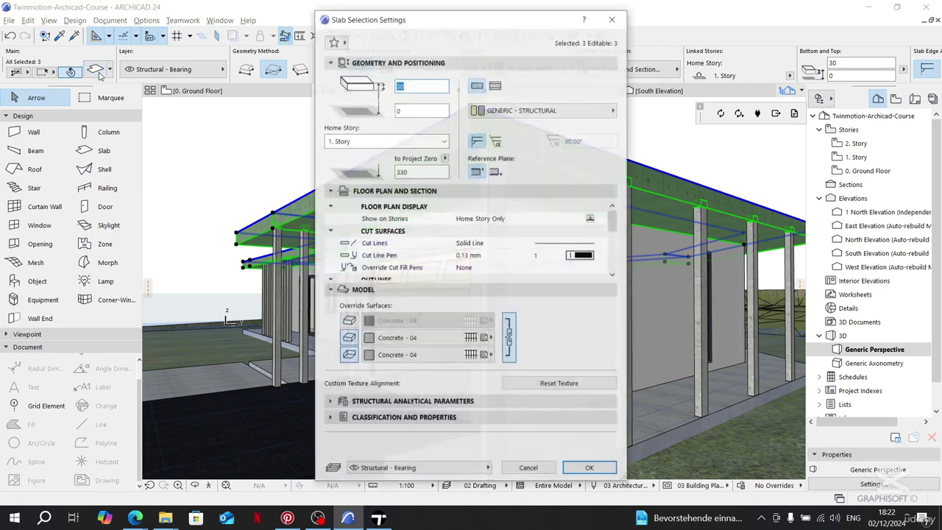
click(399, 340)
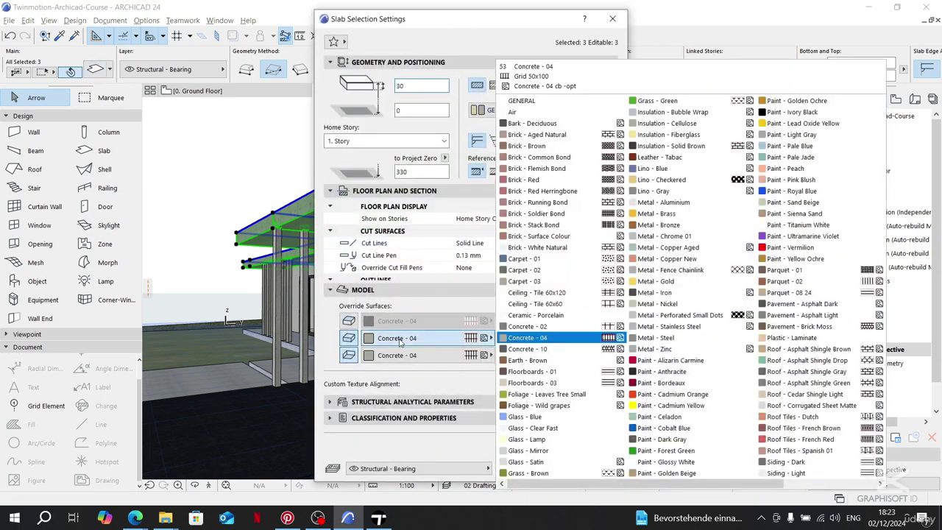
click(349, 321)
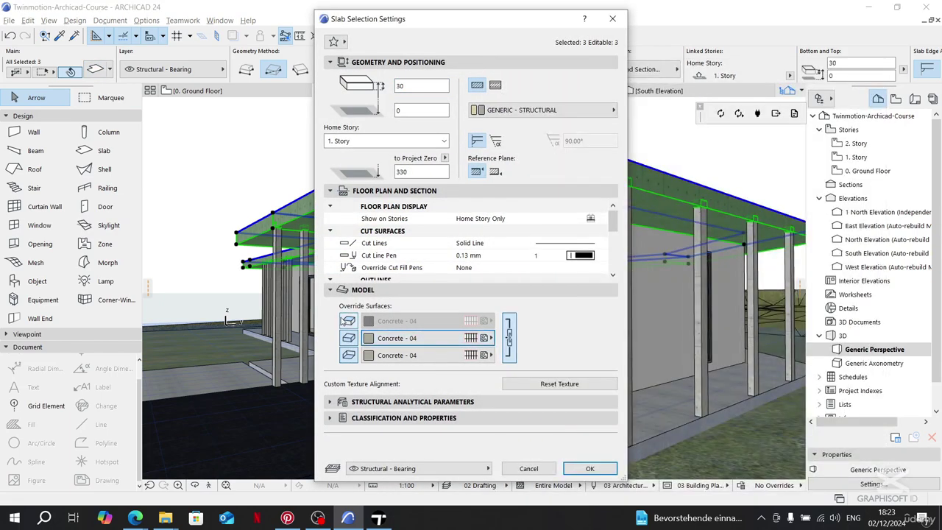
click(390, 322)
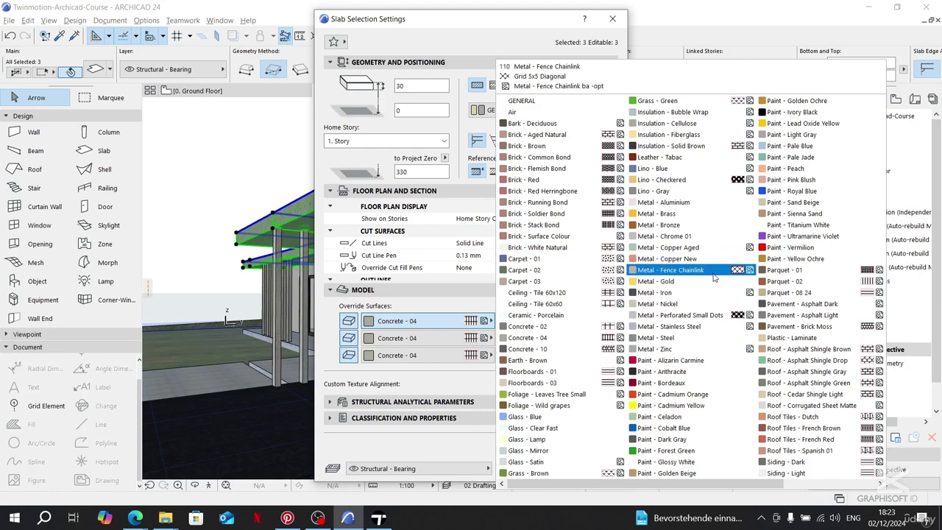
scroll(712, 272, down, 1)
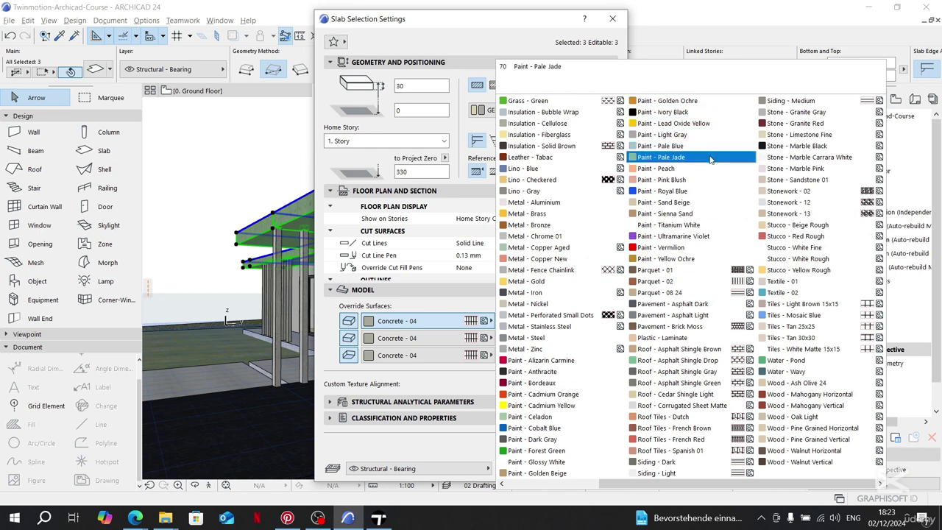
click(691, 215)
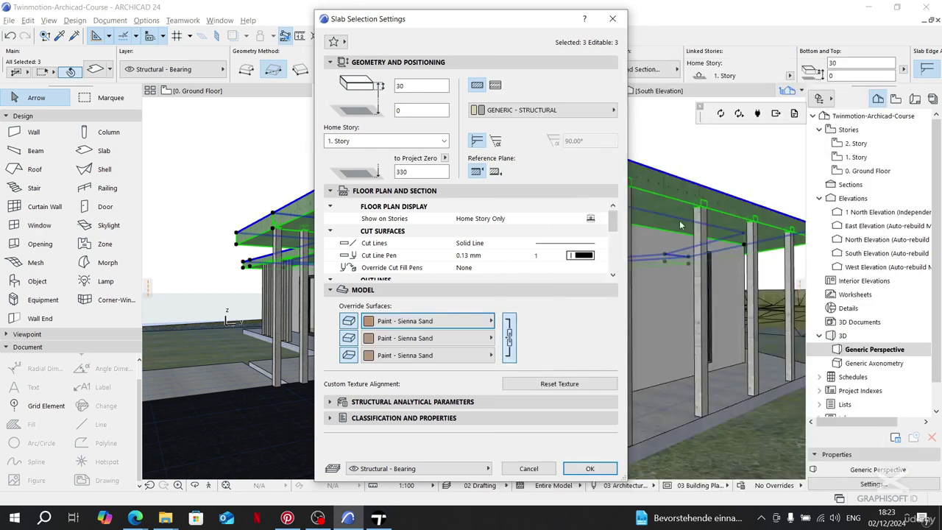
click(589, 468)
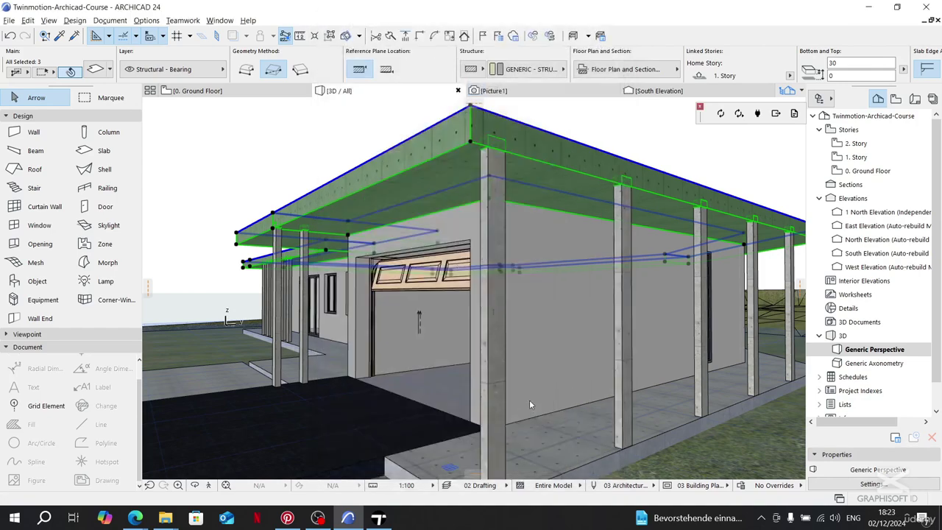
key(Escape)
shift+middle_drag(313, 351, 479, 395)
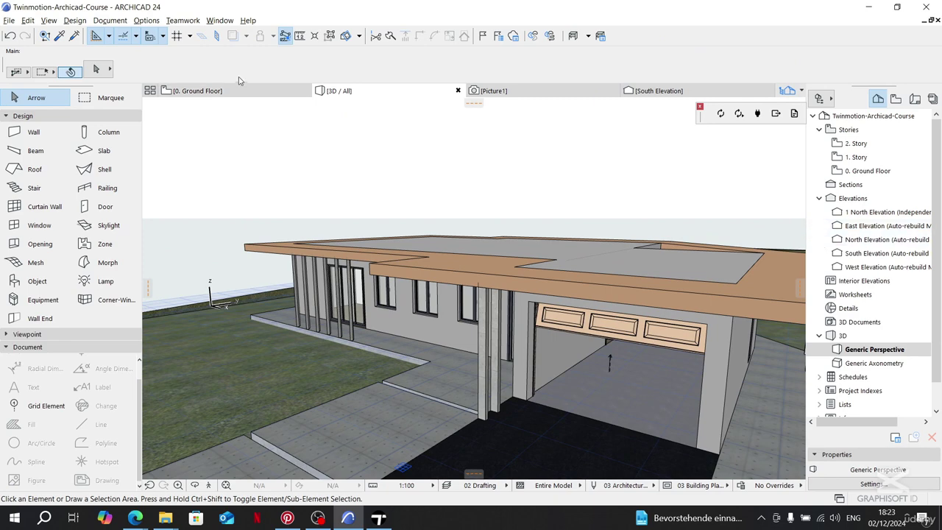
- On the 1. Story plan, cut the three overhang slabs, paste them back in place, and return to the 3D view
click(236, 91)
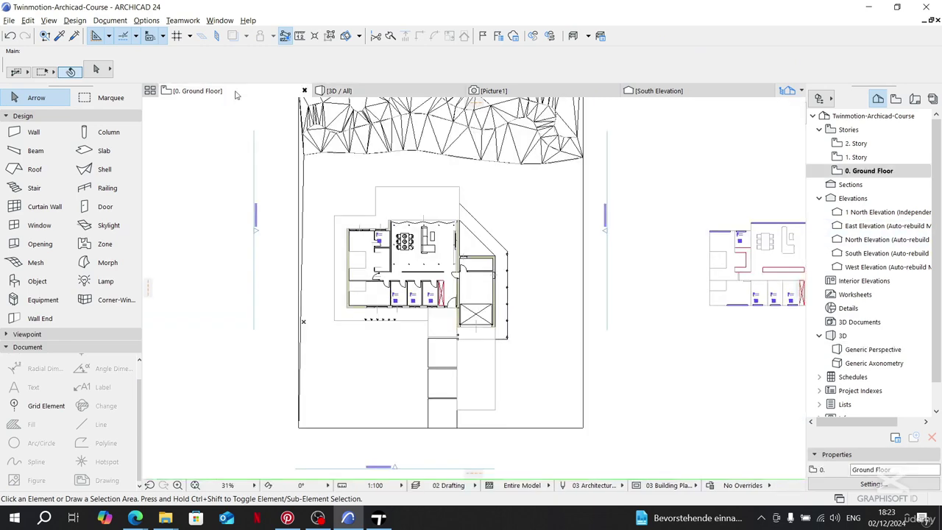
double_click(855, 157)
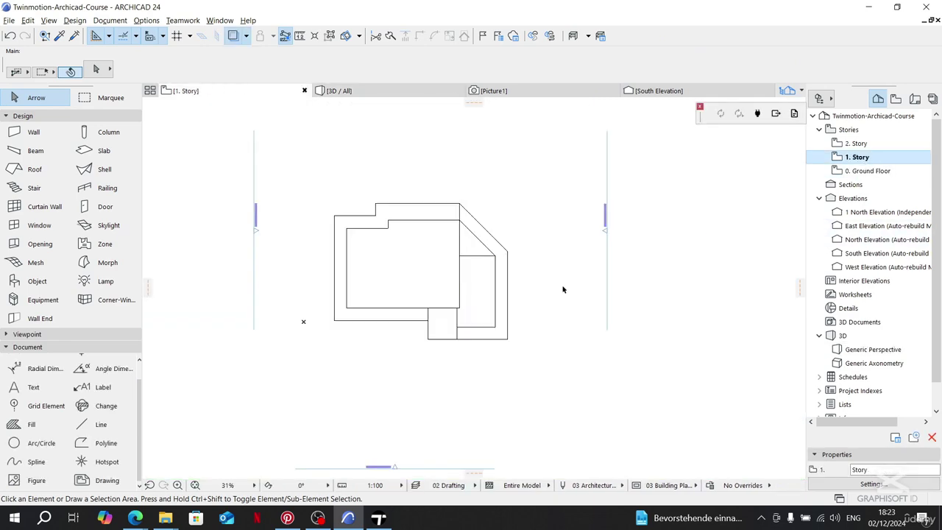
click(362, 220)
shift+click(486, 285)
shift+click(444, 331)
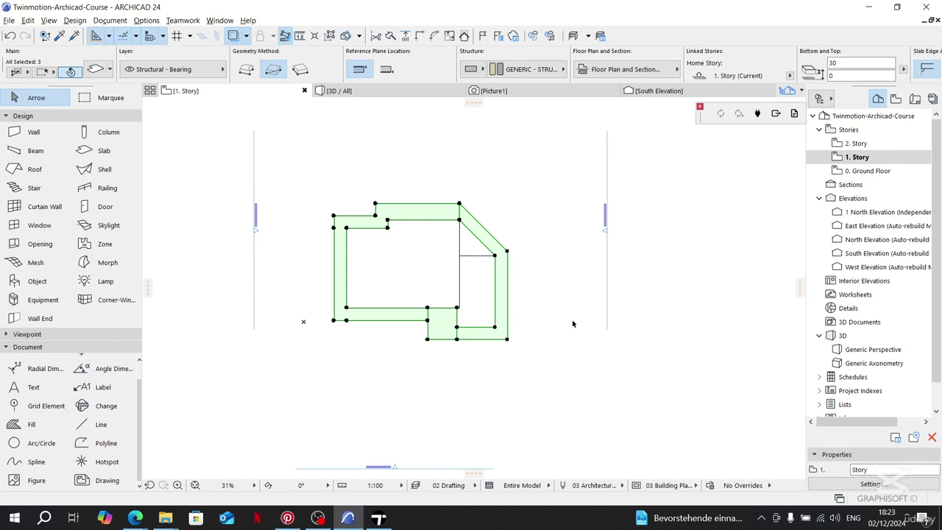
key(Delete)
key(ctrl+z)
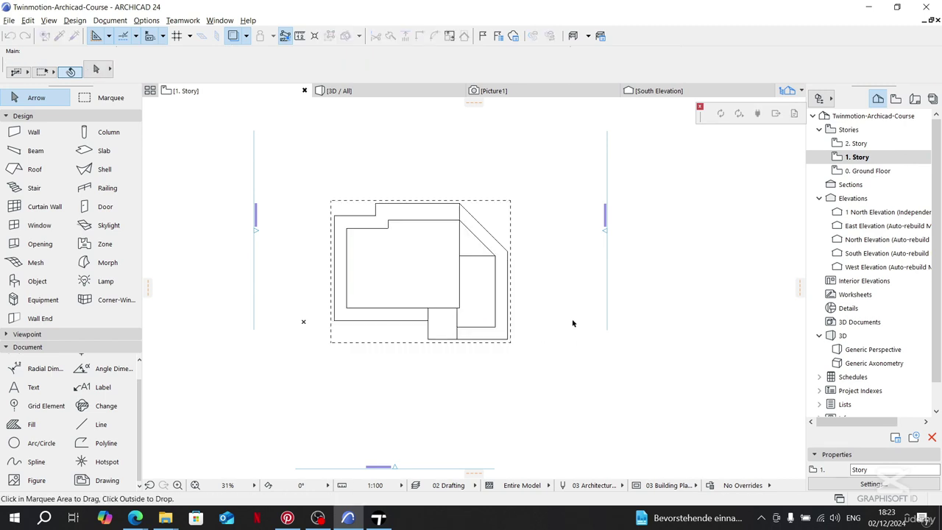
click(339, 90)
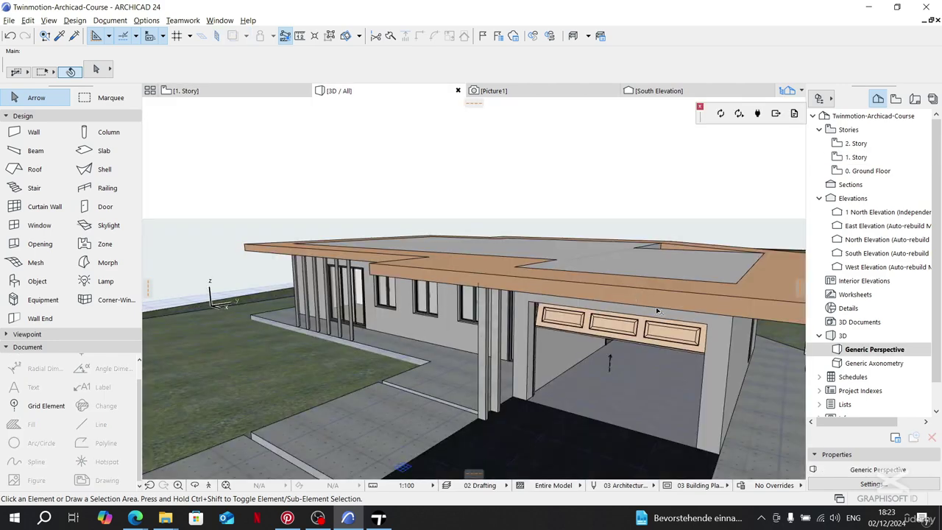
shift+middle_drag(657, 311, 589, 280)
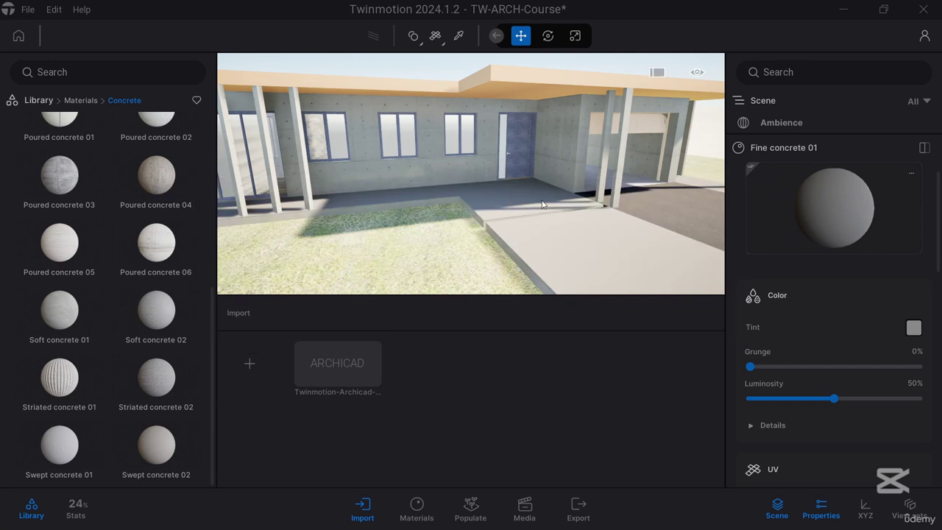
- Switch to Twinmotion, sample the wall's Poured concrete 02 material, and apply it to the roof overhang
key(w)
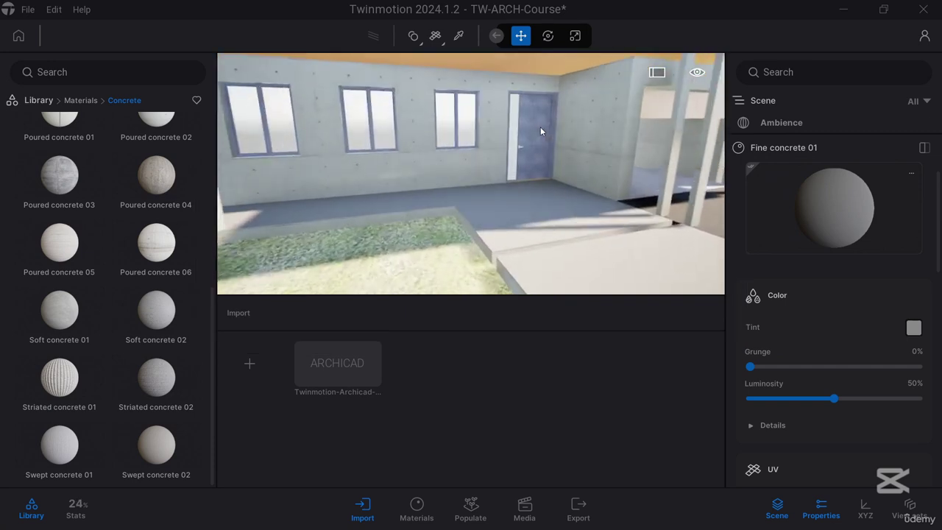
key(d)
key(s)
key(a)
key(w)
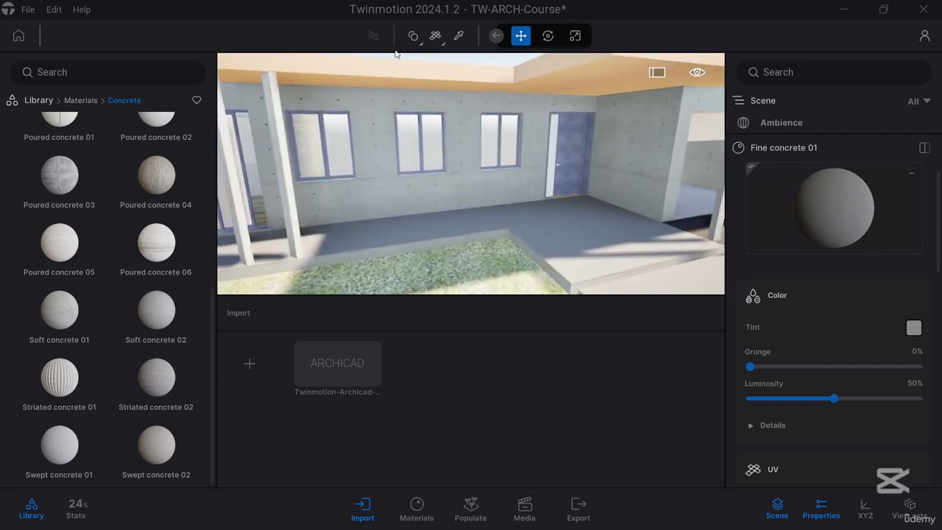
click(458, 35)
click(638, 215)
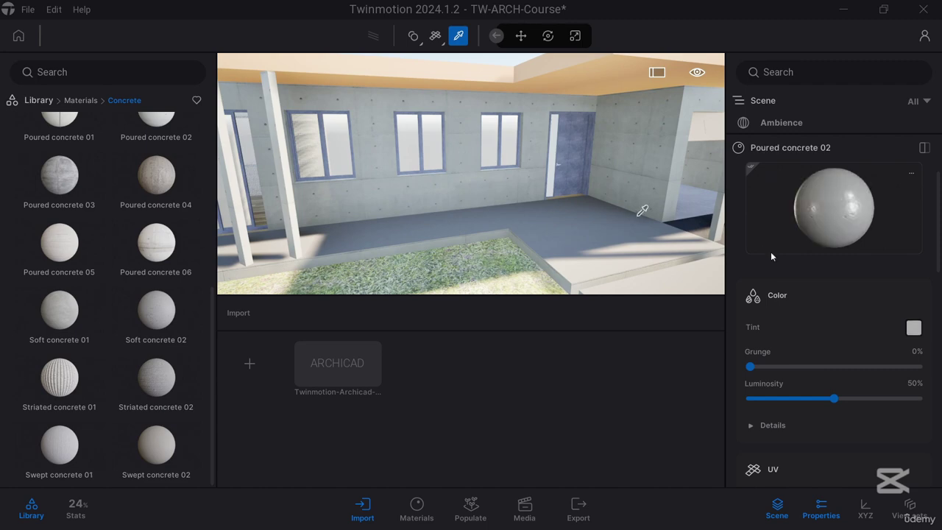
key(Escape)
click(521, 35)
- Inspect the concrete finish on the roof overhang from above and from the front of the house
key(s)
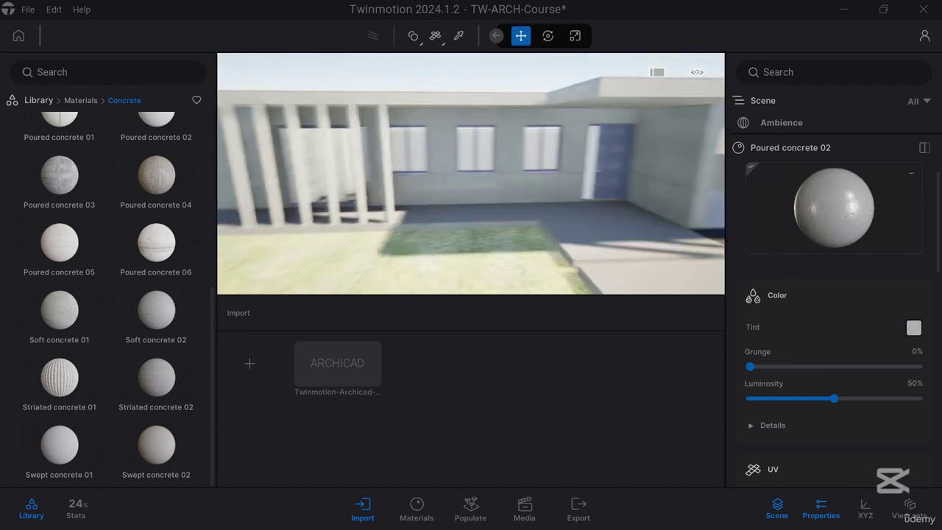
key(d)
key(e)
key(a)
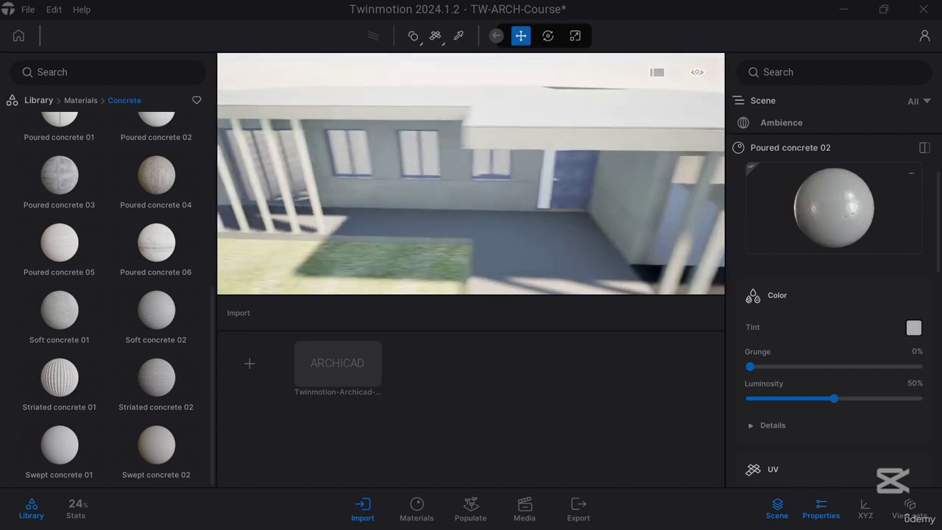
key(q)
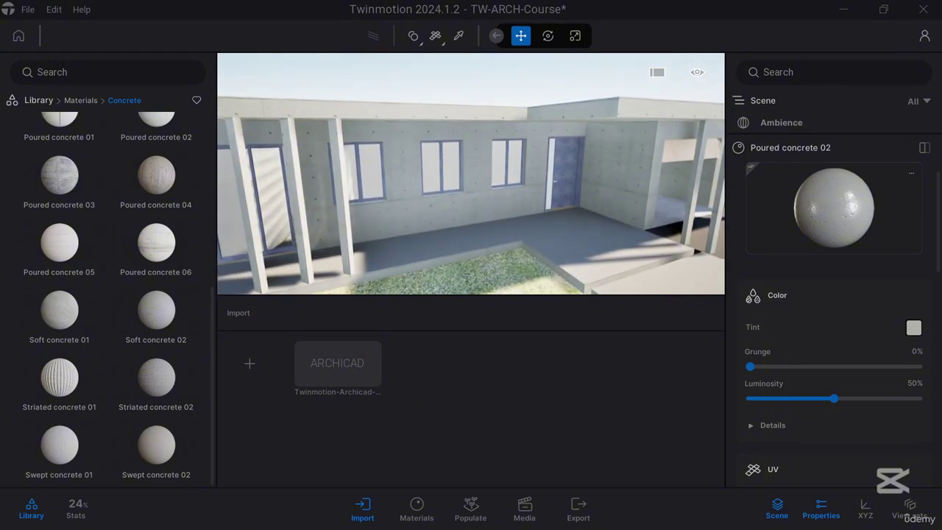
key(d)
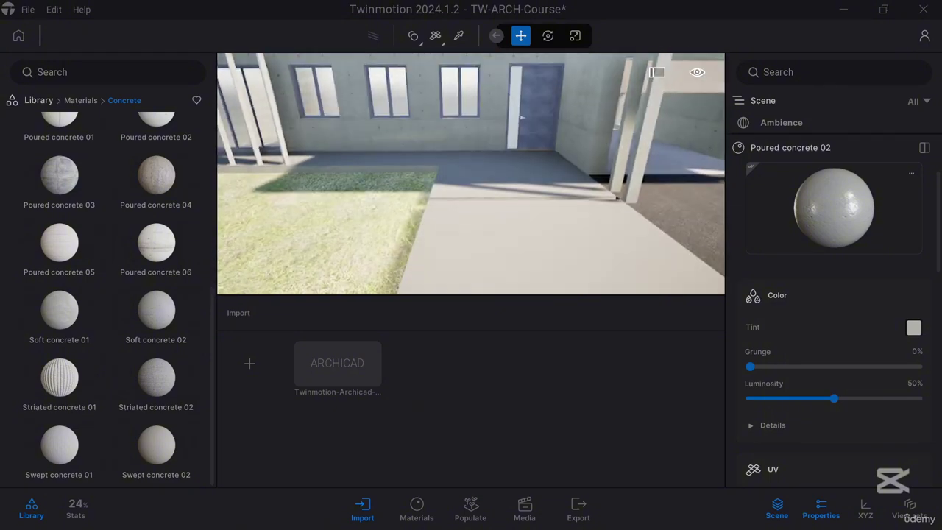